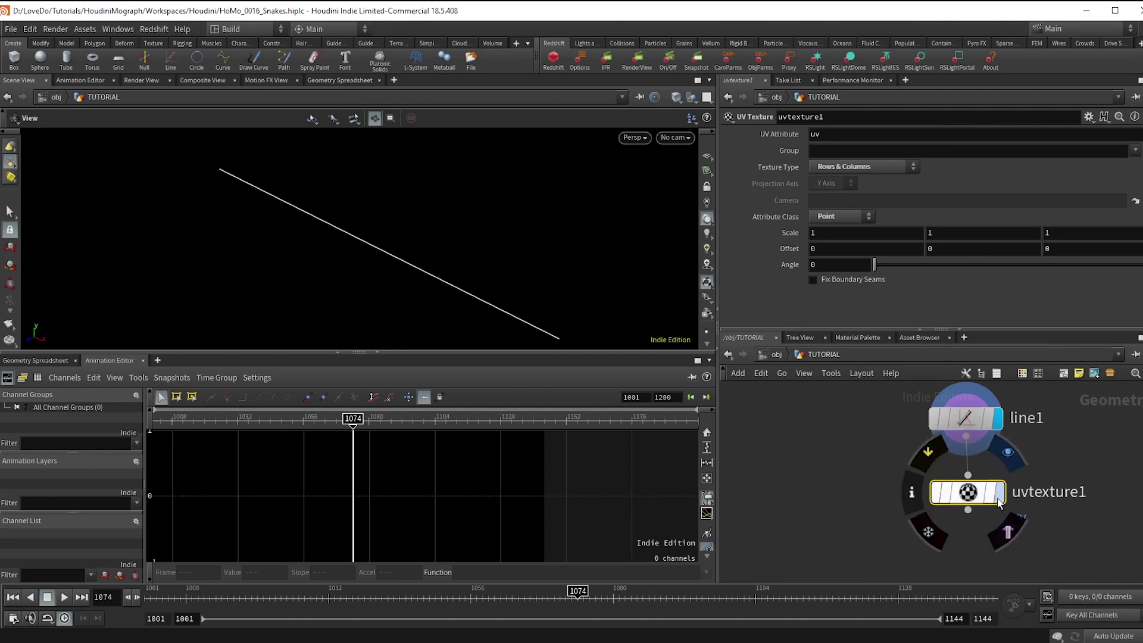
Add a Point VOP after uvtexture1, display its result and enter its network
click(1005, 459)
drag(971, 506, 969, 517)
key(Tab)
text(pointvo)
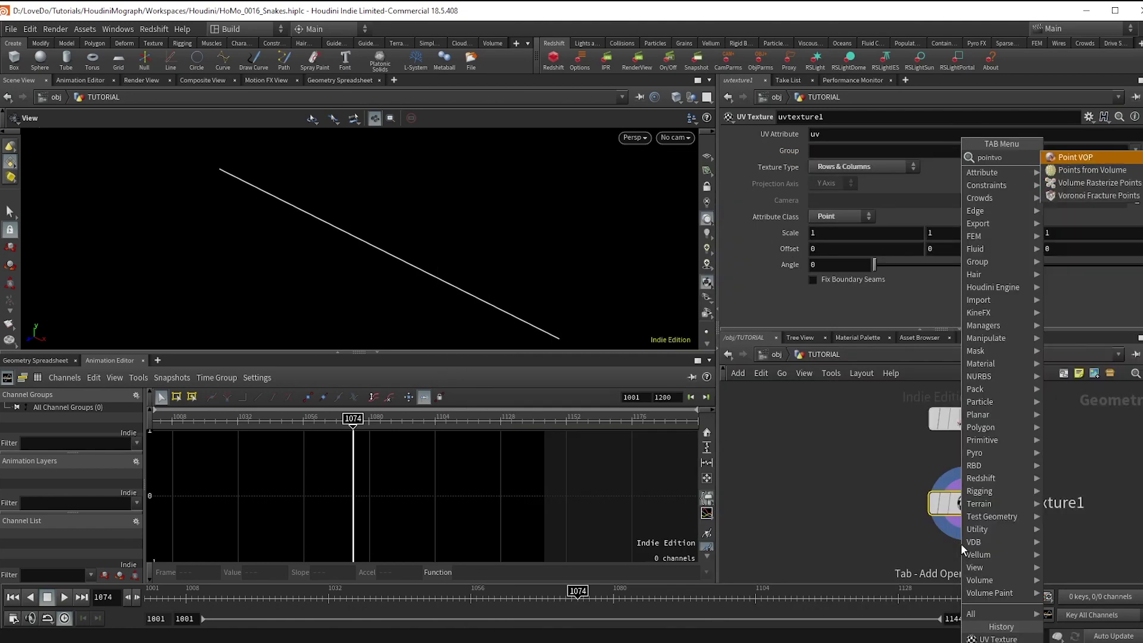
key(Return)
click(986, 589)
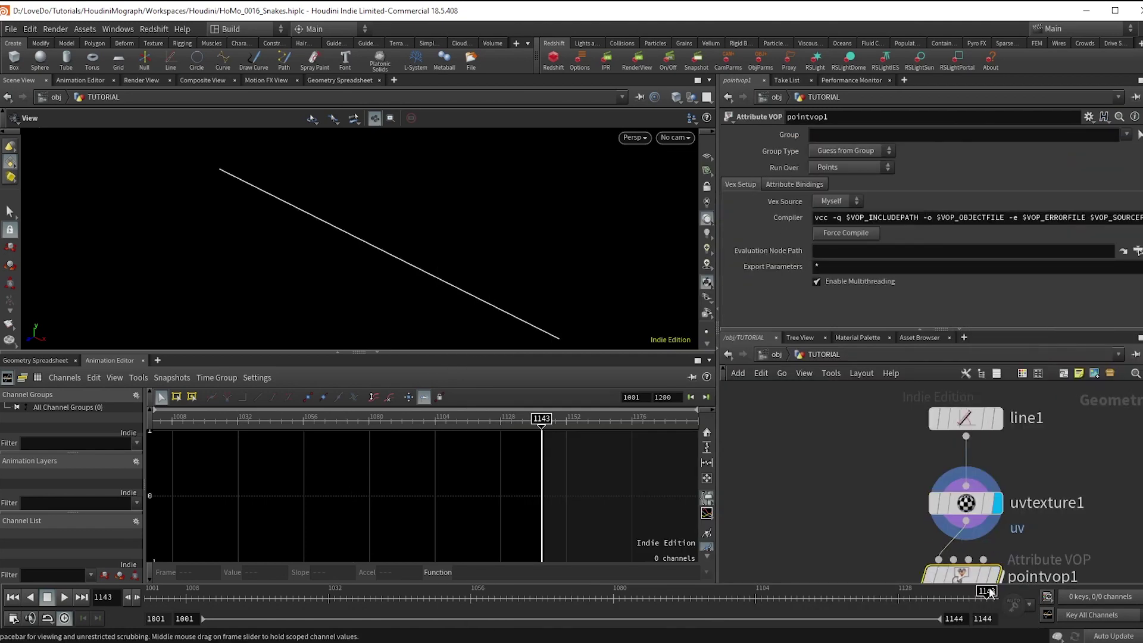
click(994, 574)
double_click(968, 574)
Add a Vector to Float node and feed it the uv output of the global parameters
key(Tab)
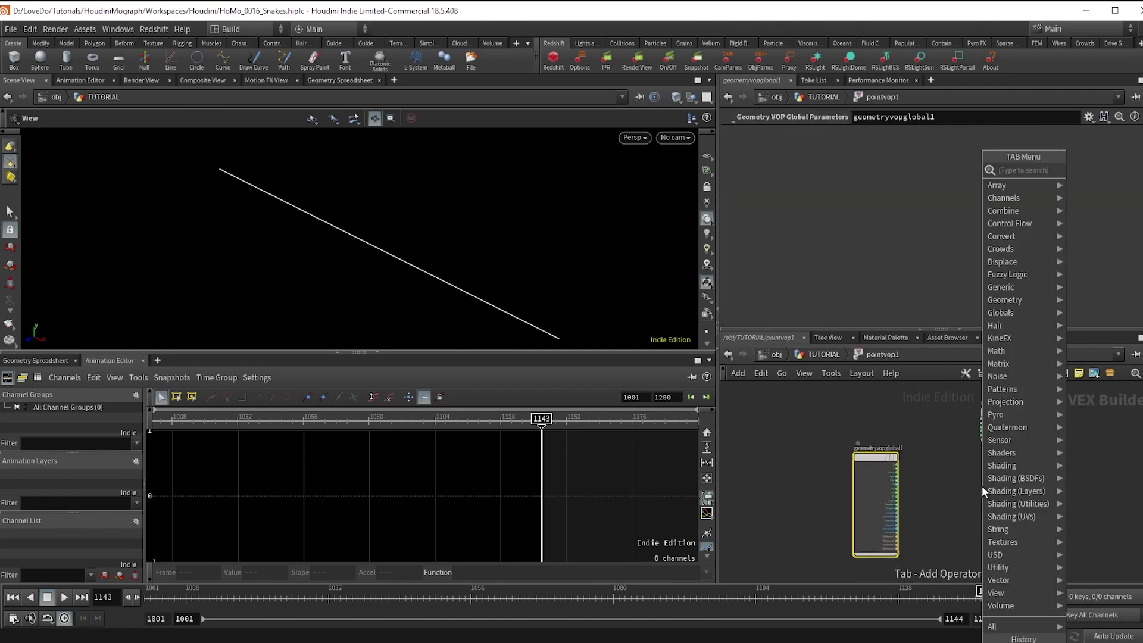
text(vectof)
key(Return)
click(966, 487)
scroll(953, 493, up, 3)
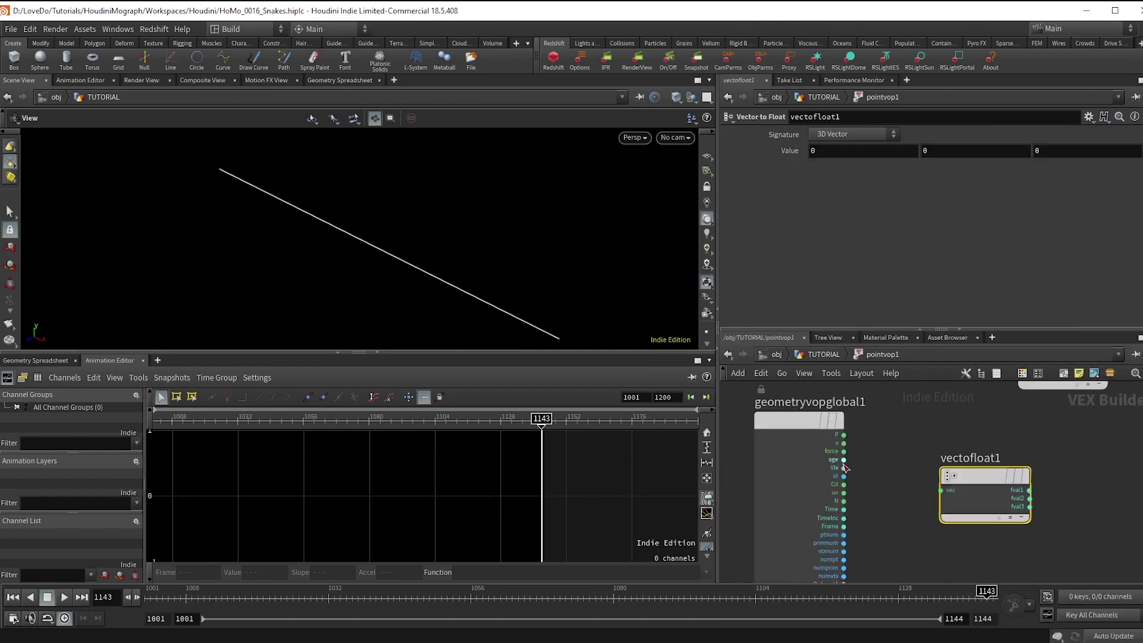
scroll(848, 476, up, 2)
drag(841, 499, 981, 496)
Attach a Ramp Parameter to the first float output of vectofloat1 and set its type to Spline Ramp (float)
middle_drag(982, 438, 854, 425)
key(Tab)
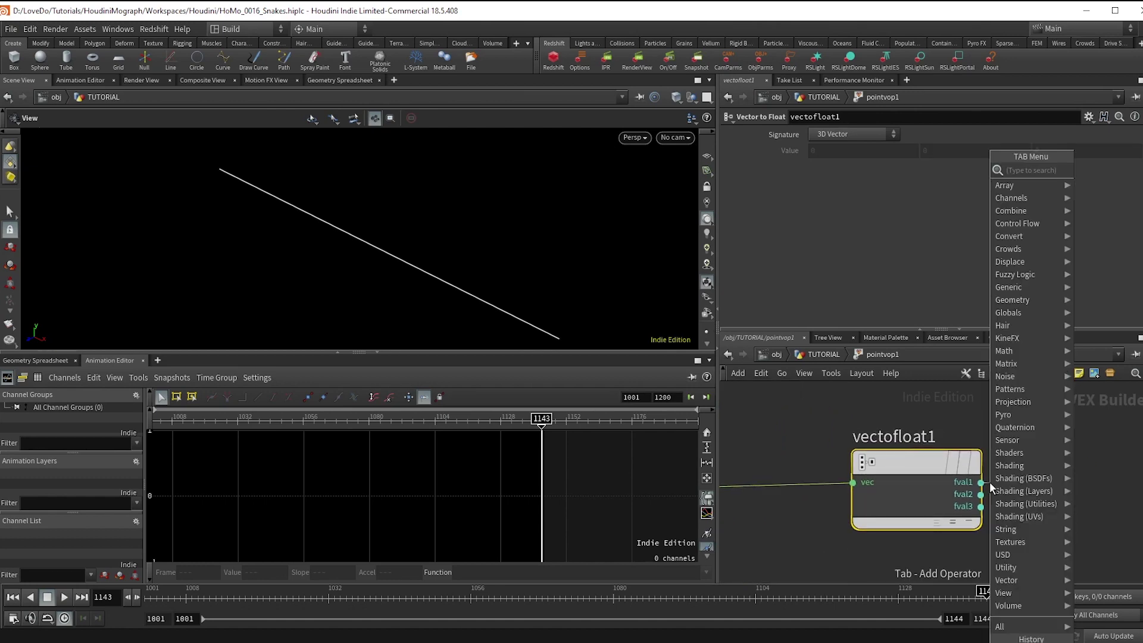
text(rampa)
key(Return)
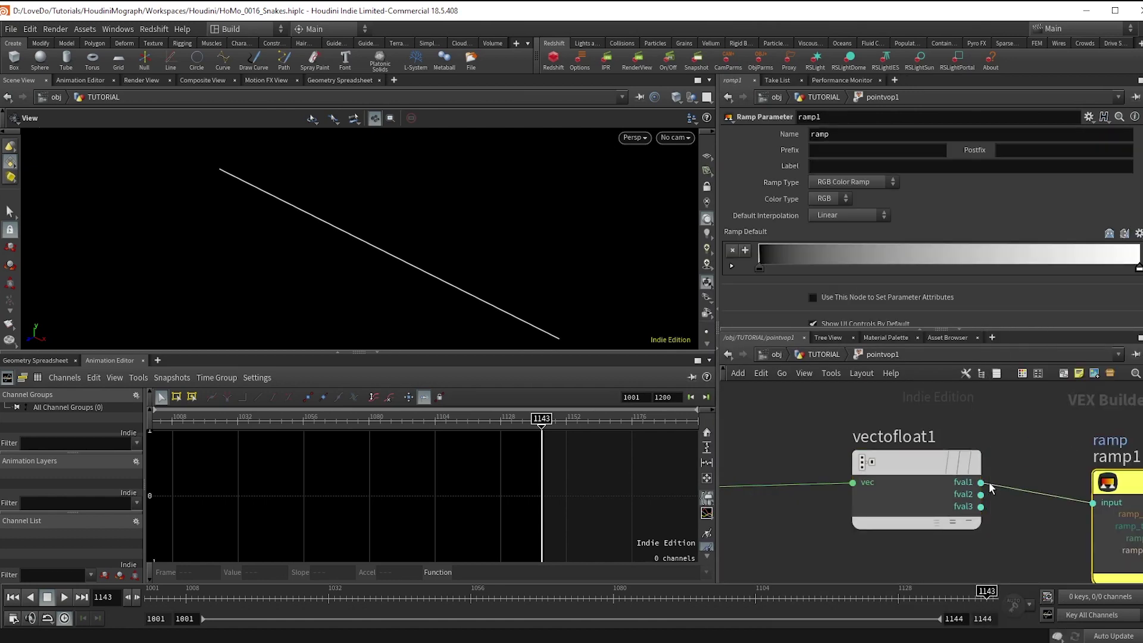
click(867, 207)
key(f)
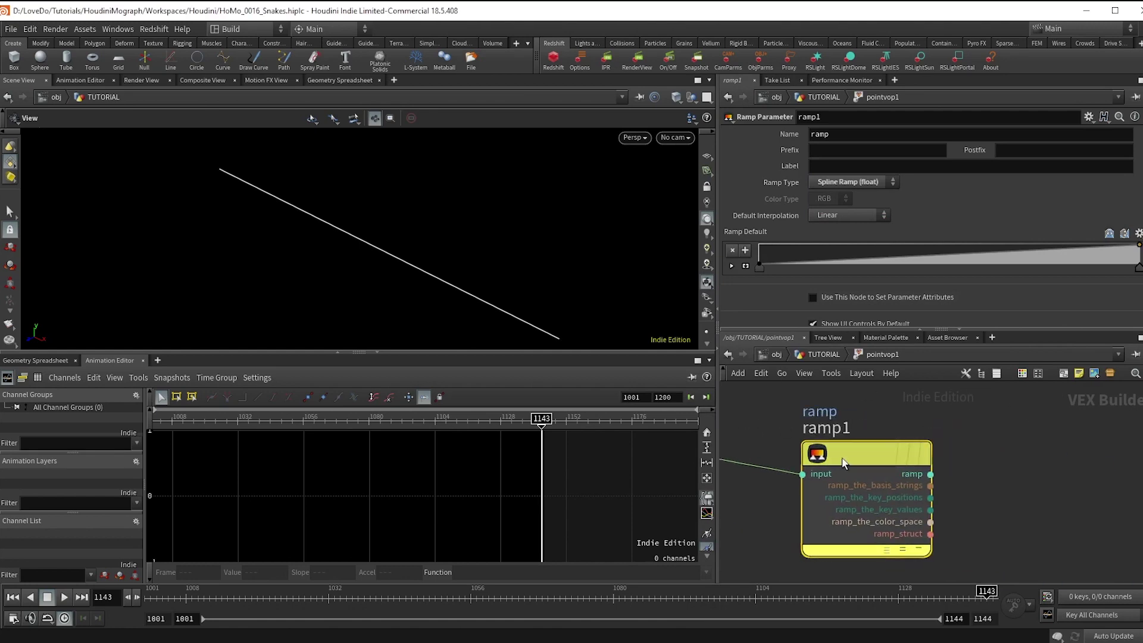
Attach a Fit Range node to the ramp output and promote its destmax input as an exposed parameter
key(Tab)
text(fit)
key(Return)
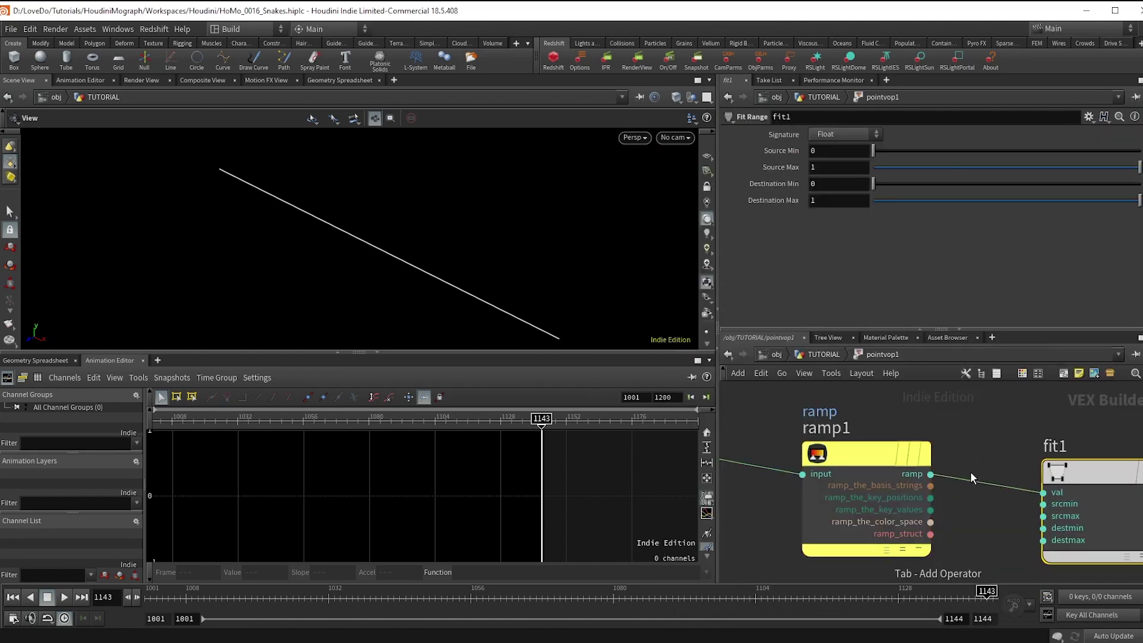
middle_click(1045, 540)
click(1060, 463)
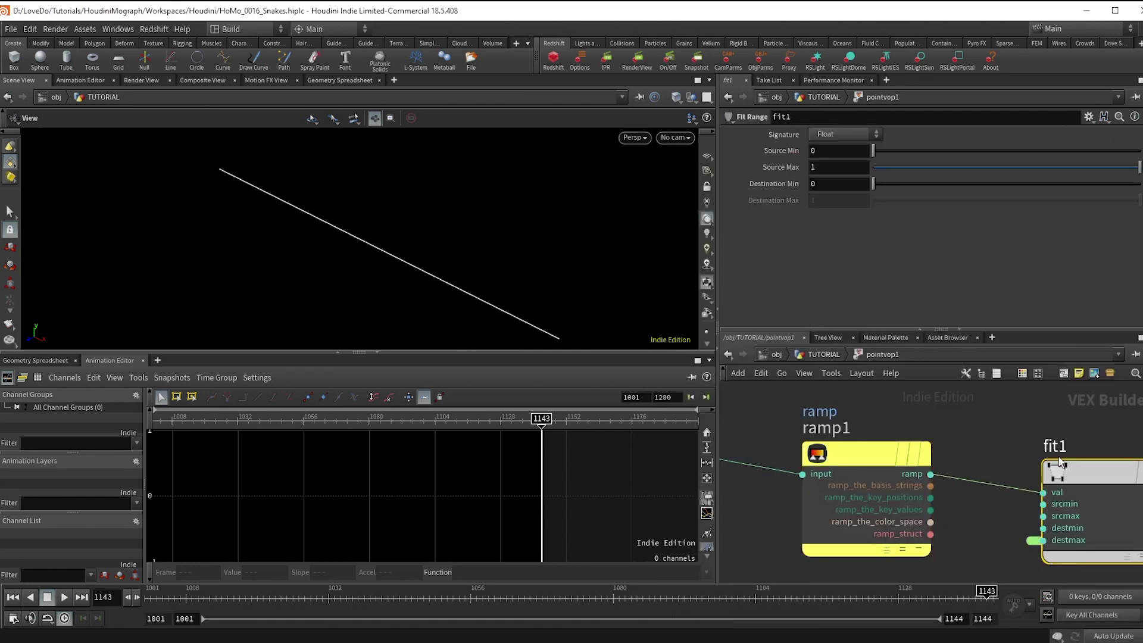
click(1034, 540)
scroll(1027, 541, down, 4)
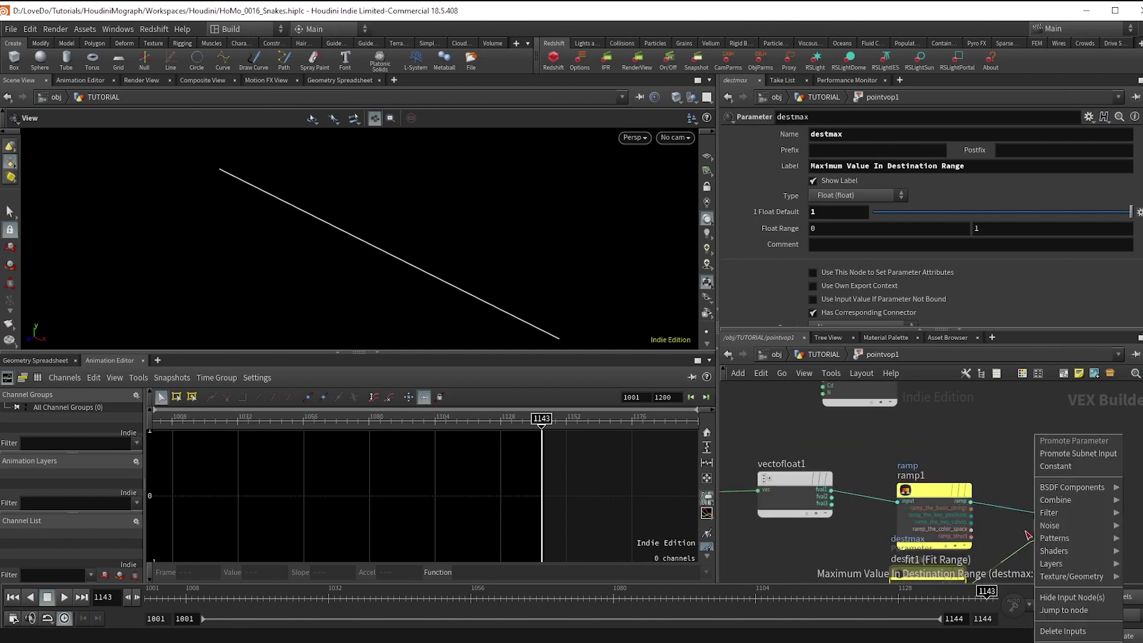
Add a Multiply Constant node with multiplier -1 and wire it from the destmax parameter into the fit node's destmin
middle_drag(988, 514, 990, 439)
key(Tab)
text(mulc)
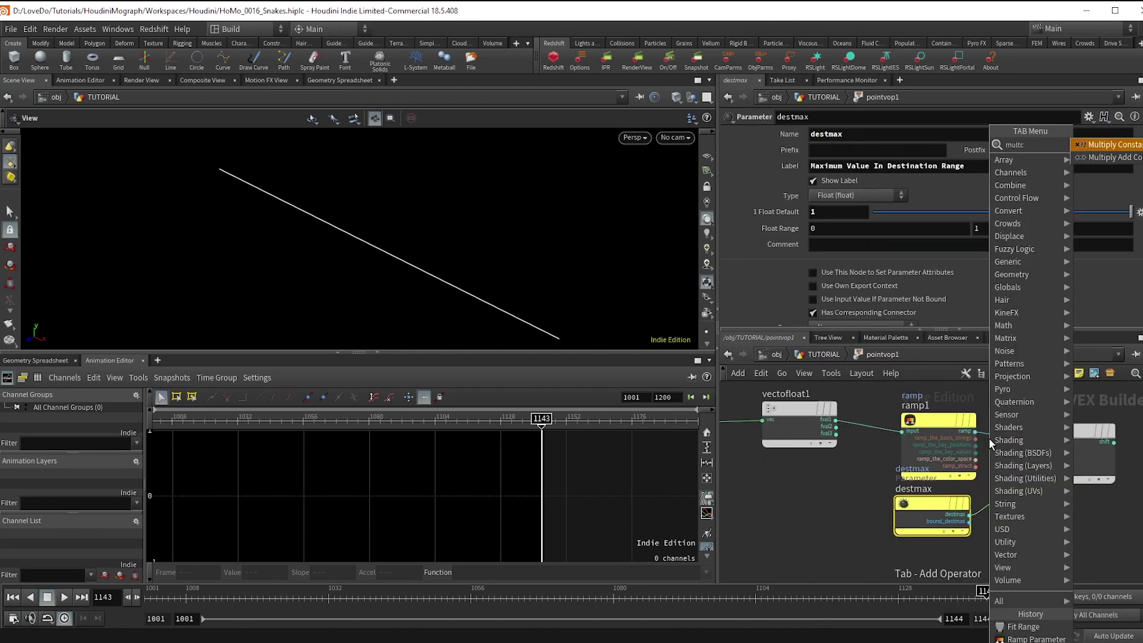
key(Return)
click(991, 444)
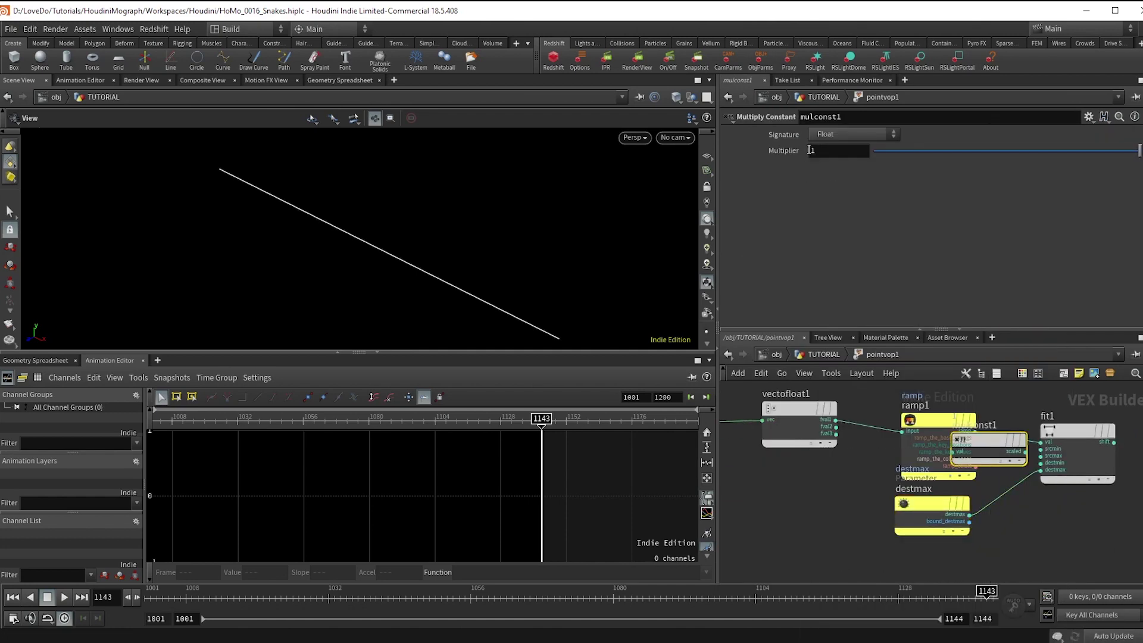
drag(990, 444, 1019, 529)
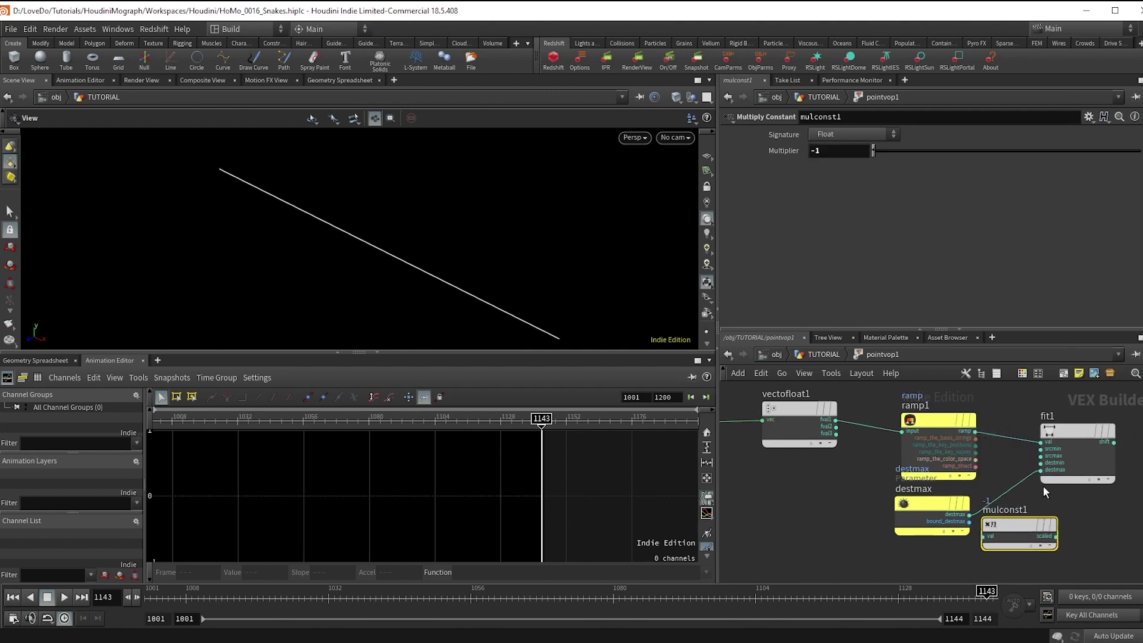
drag(1048, 463, 1056, 535)
click(983, 536)
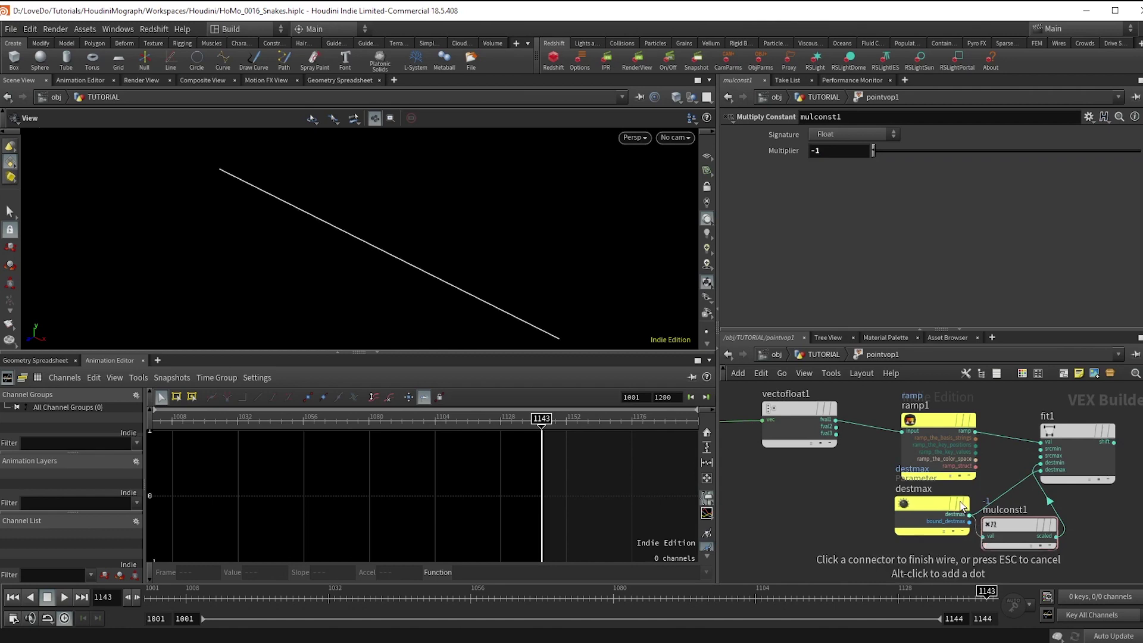
click(970, 514)
Add a Float to Vector node and connect the fit result to its second component, fval2
middle_drag(992, 477, 896, 516)
key(Tab)
text(flov)
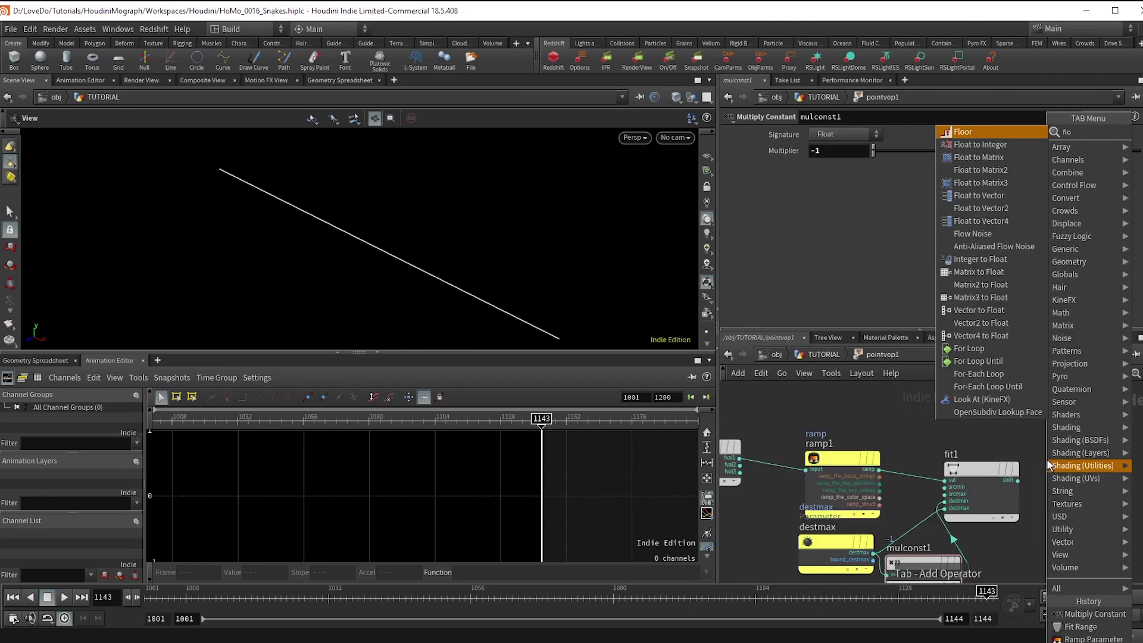
key(Return)
click(1048, 461)
drag(1047, 461, 1075, 454)
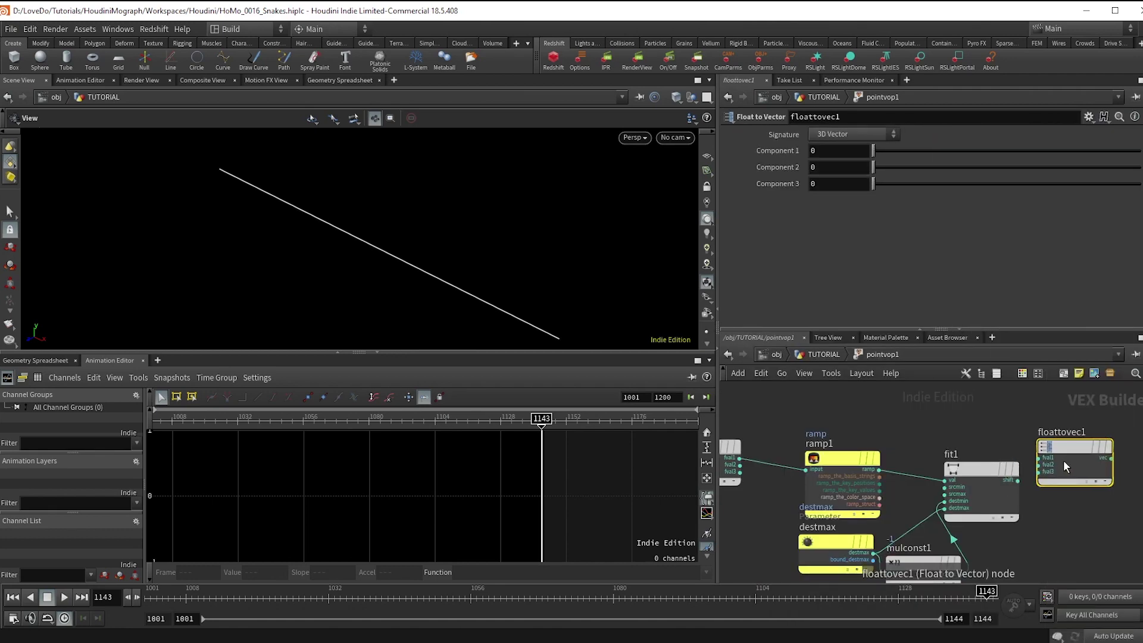
click(1039, 465)
click(1020, 480)
Create an Add node that sums the global position P and the vector from floattovec1
scroll(1021, 486, down, 3)
middle_drag(783, 431, 844, 432)
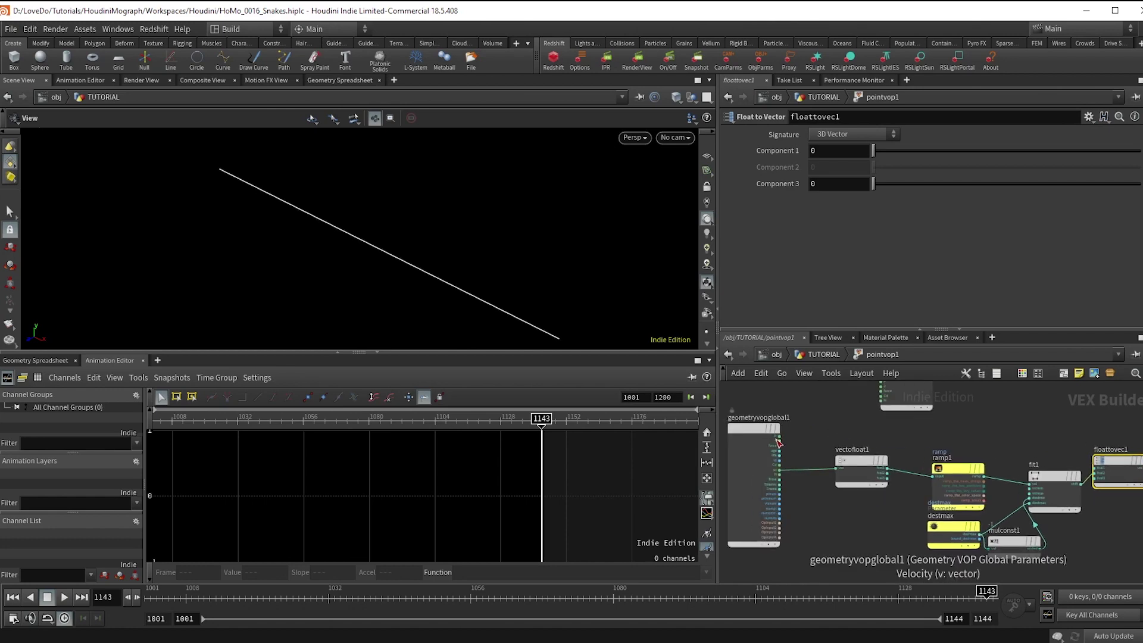
click(779, 441)
key(Tab)
text(add)
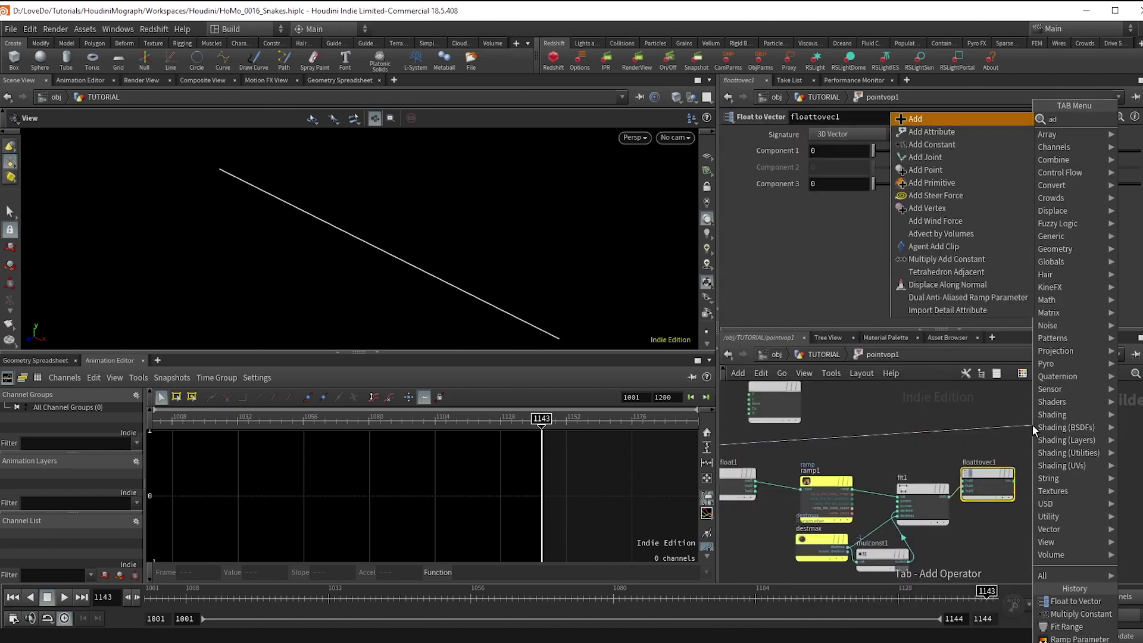
key(Return)
click(1032, 424)
scroll(1023, 447, up, 2)
click(1010, 493)
Connect the Add node's sum to the P input of the geometry output node
scroll(1008, 492, down, 4)
click(1003, 463)
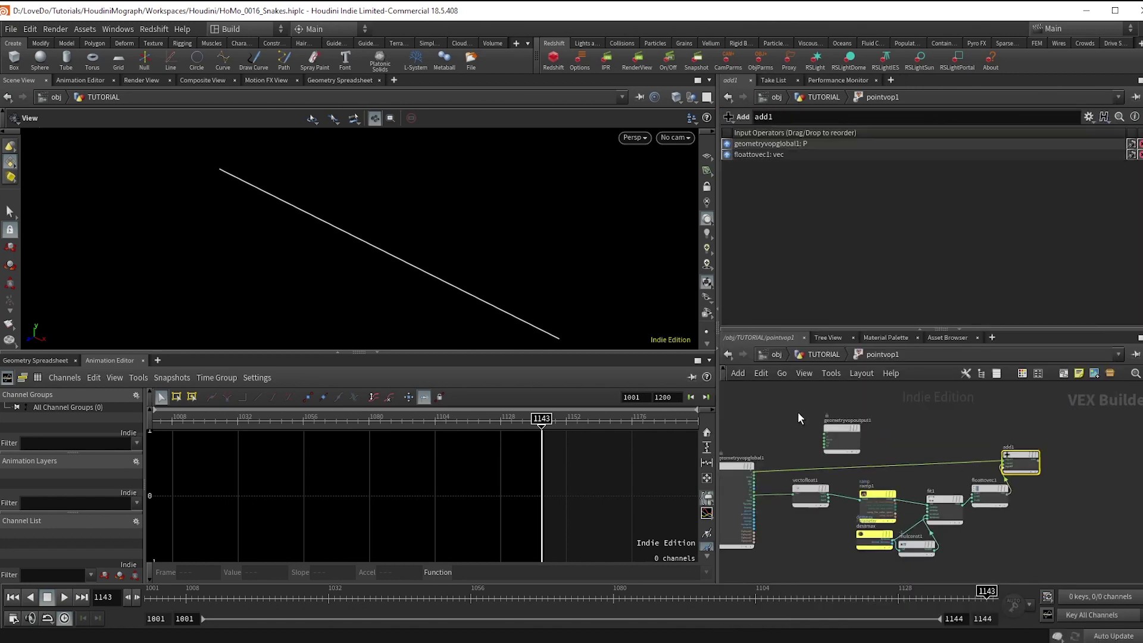
drag(843, 435, 1046, 461)
scroll(1048, 466, up, 2)
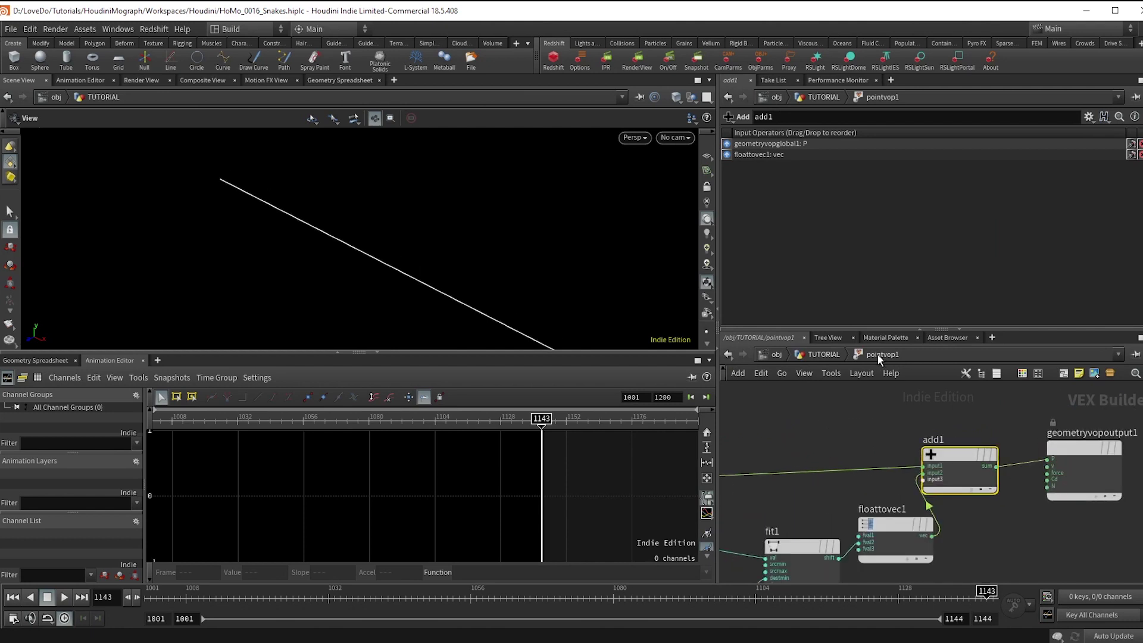
Return to the TUTORIAL network and set pointvop1's first ramp point to B-Spline interpolation with value 0.5
click(824, 354)
drag(536, 269, 605, 264)
scroll(1016, 287, down, 5)
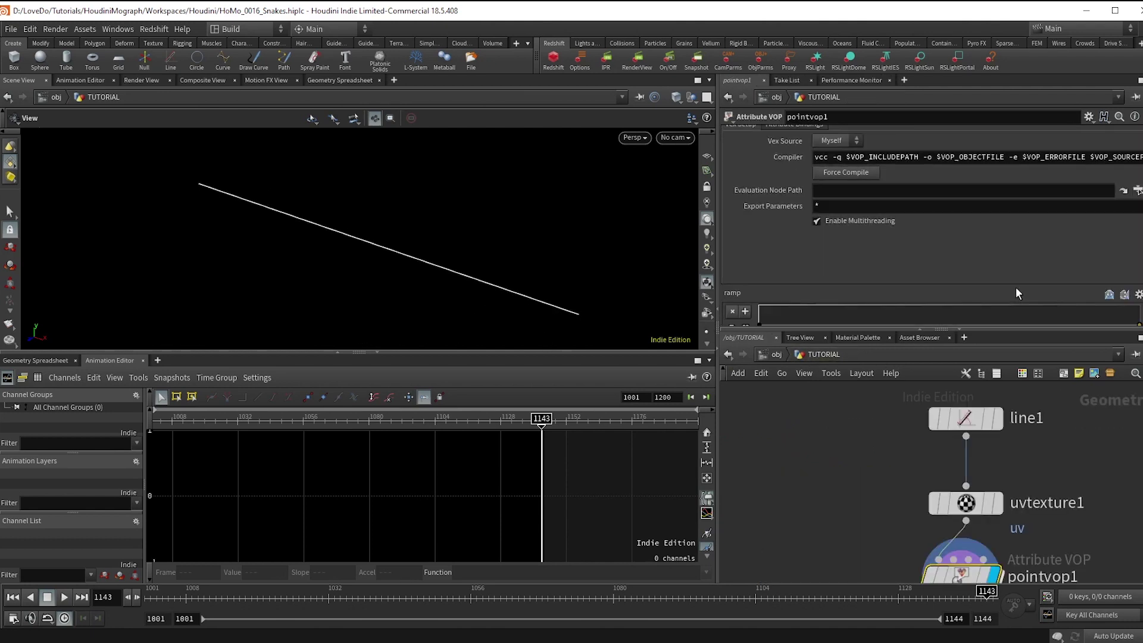
click(760, 251)
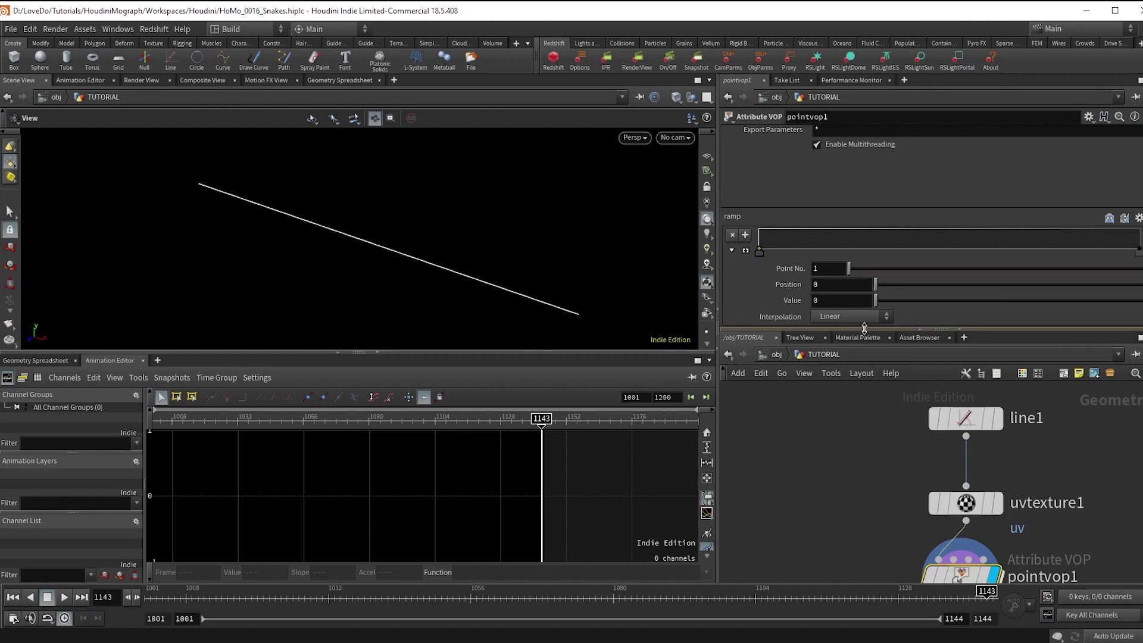
click(851, 316)
click(836, 394)
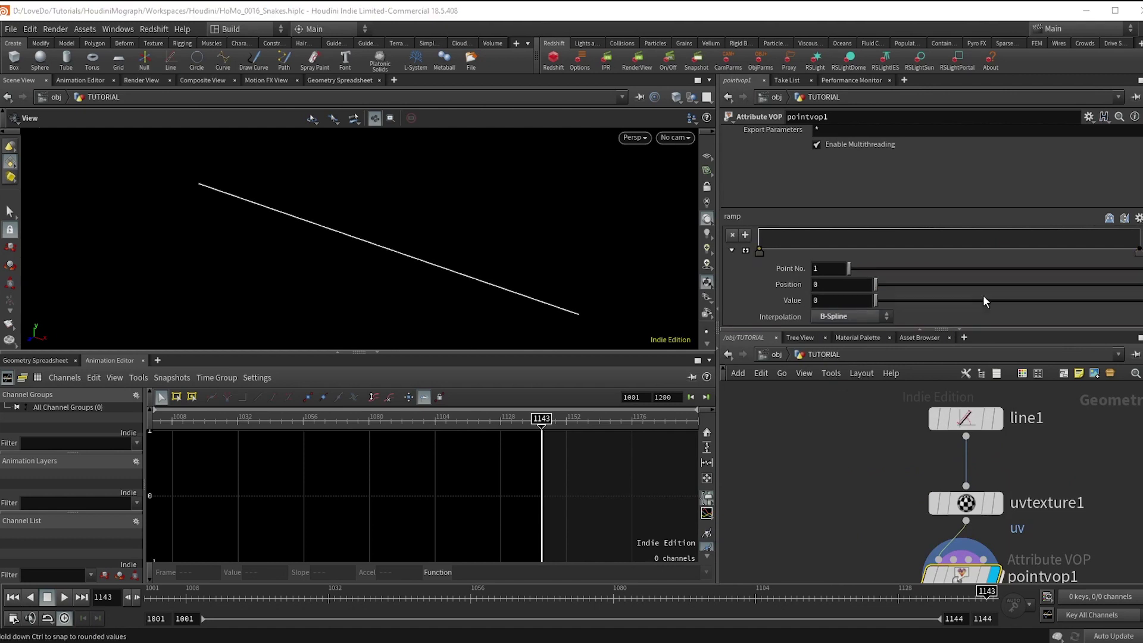
click(824, 300)
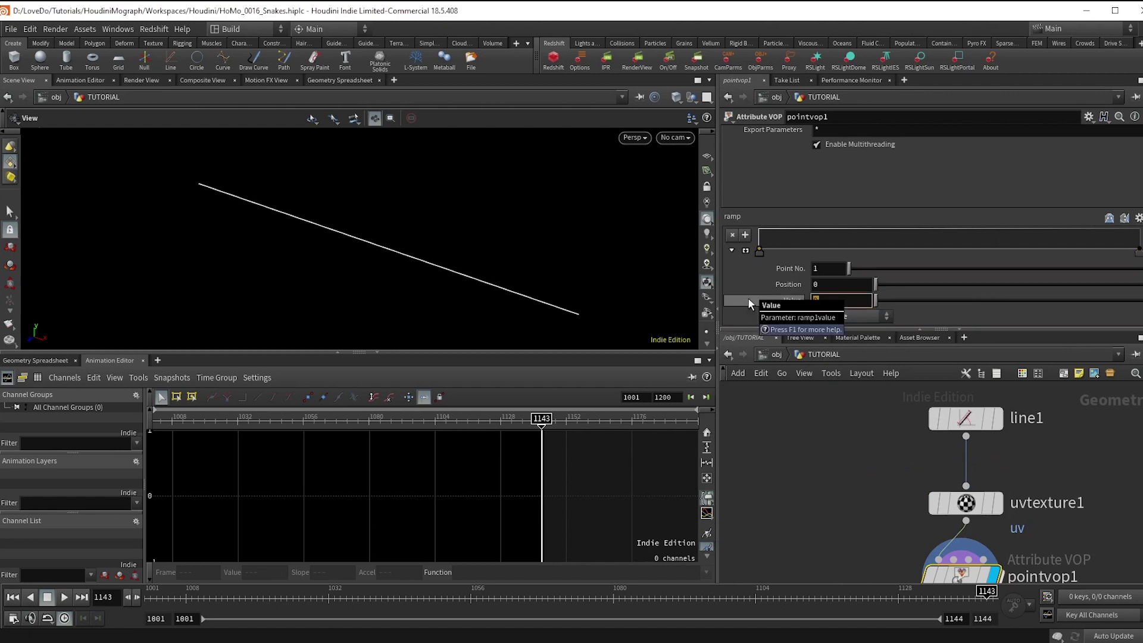
text(.5)
key(Return)
Set the ramp's end point to value 0.5 with B-Spline interpolation
click(1138, 252)
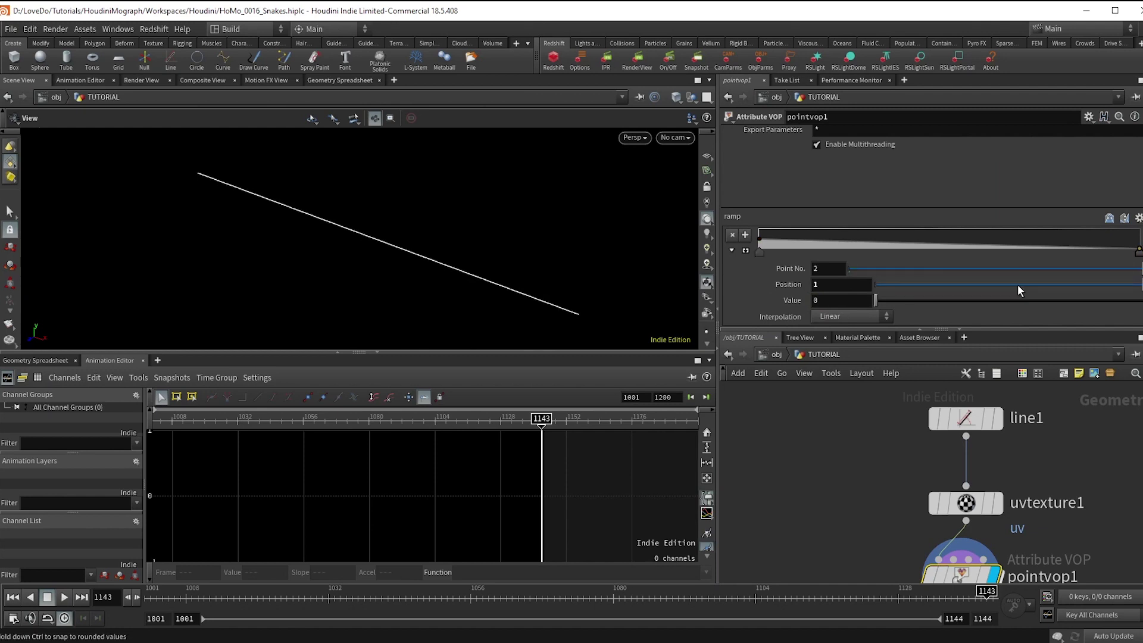
click(847, 300)
text(.5)
key(Return)
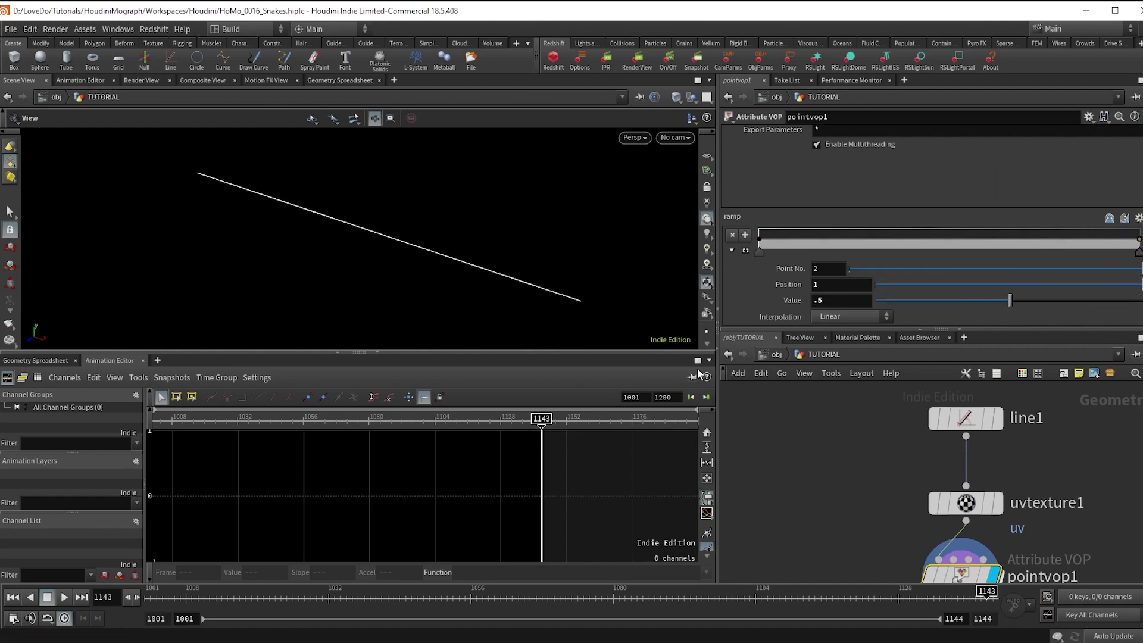
click(835, 318)
click(843, 386)
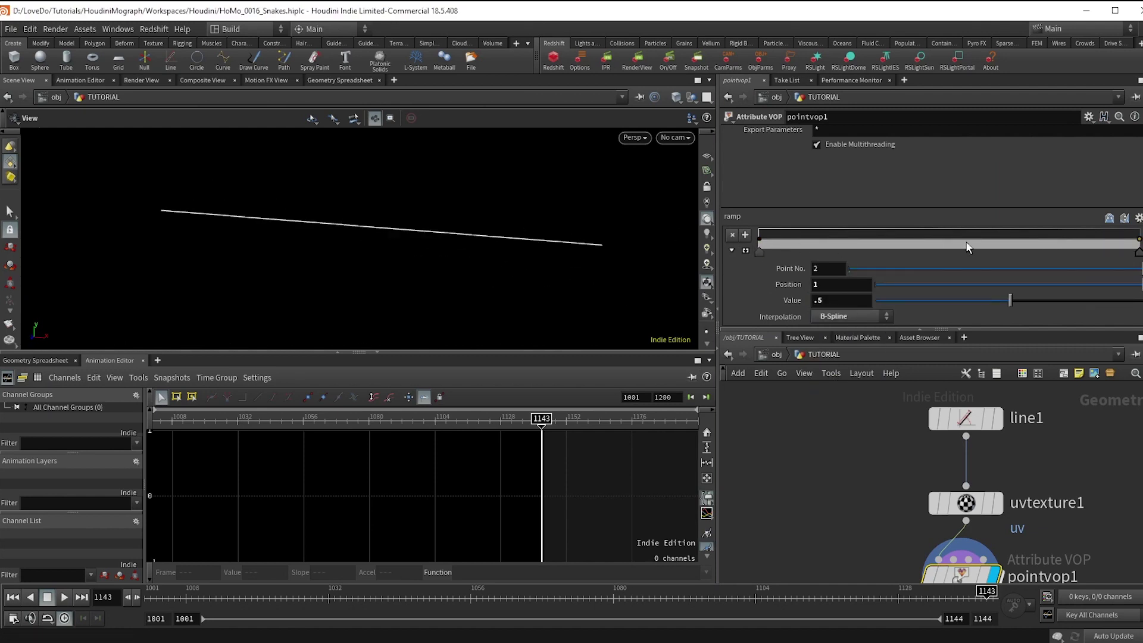
Add ramp points near positions 0.2 and 0.87, lower the start and raise the end to 1, and set the maximum destination value to 5
click(836, 239)
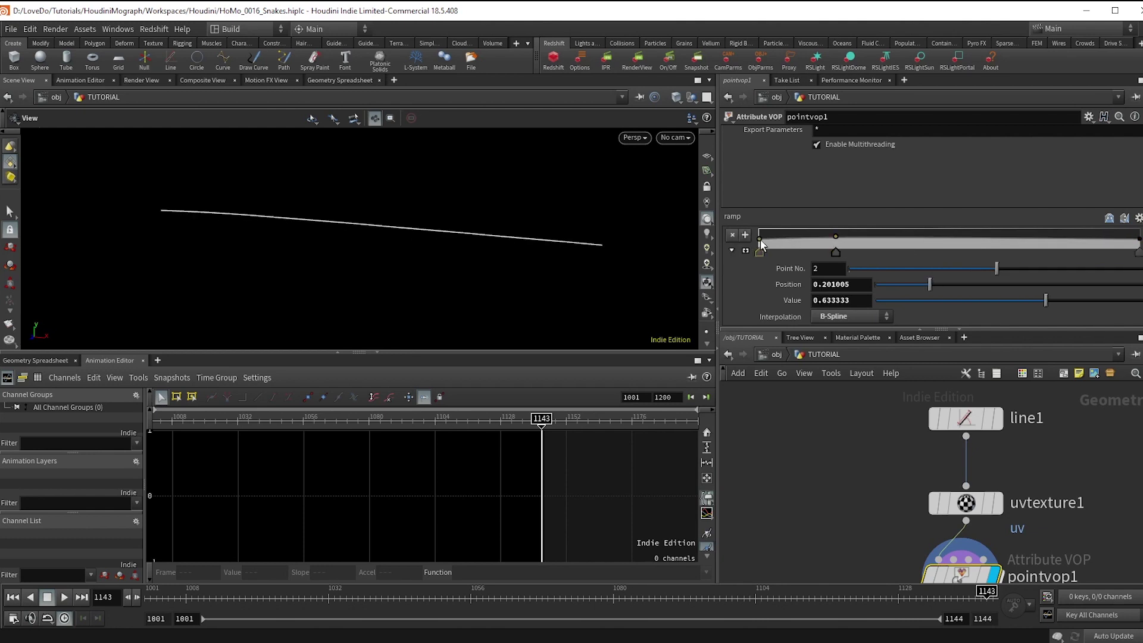
drag(760, 239, 761, 255)
click(1091, 240)
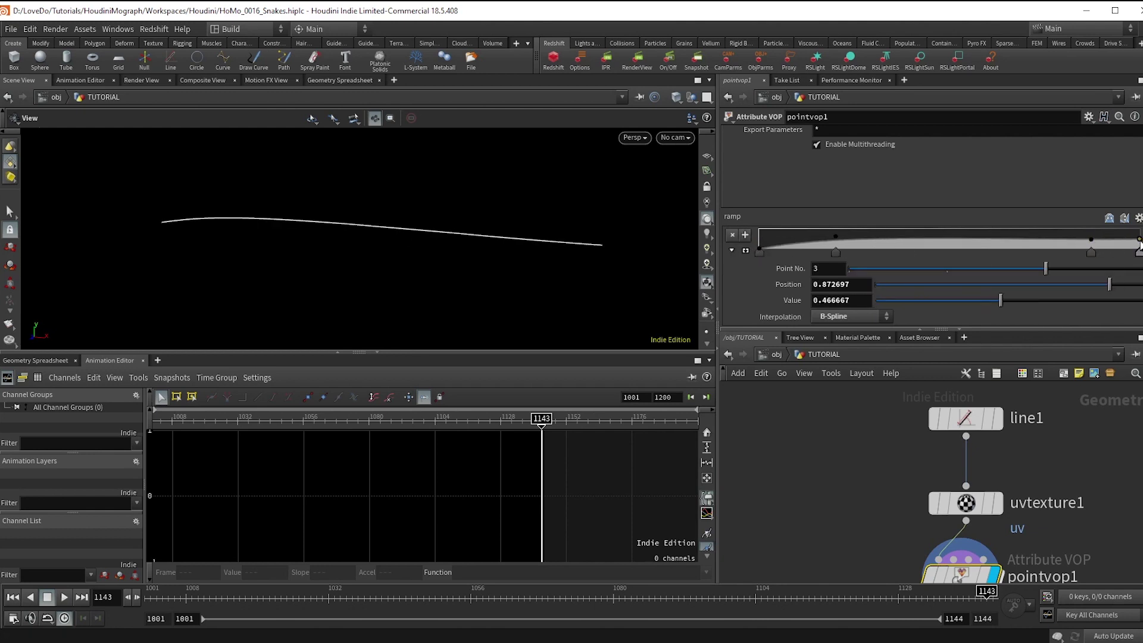
drag(1139, 242, 1139, 229)
middle_click(846, 318)
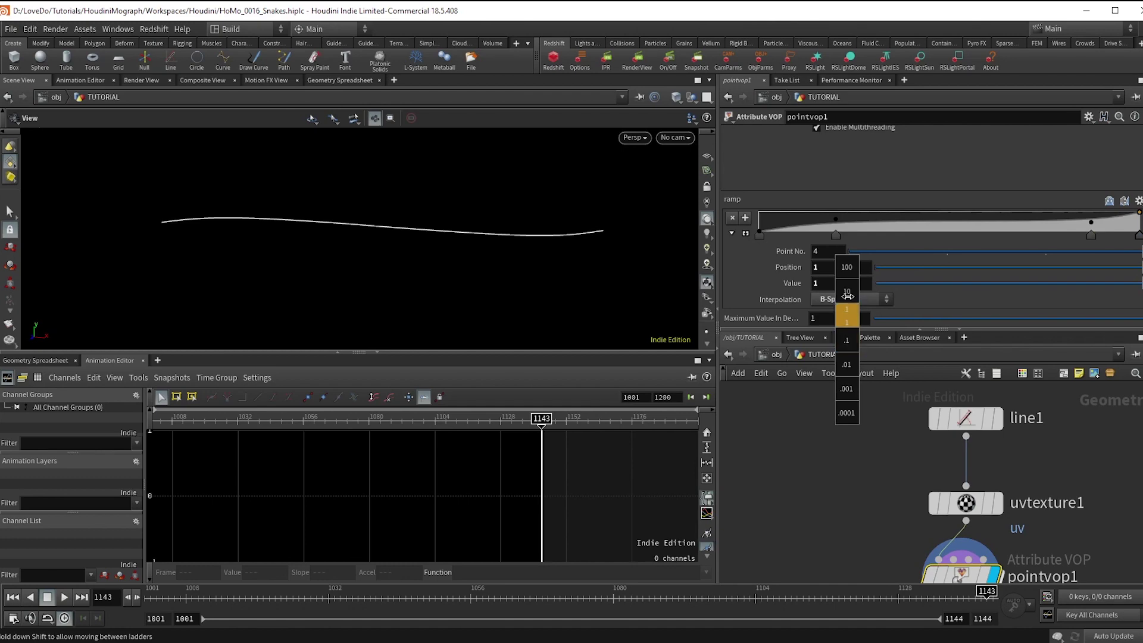
middle_drag(848, 296, 866, 310)
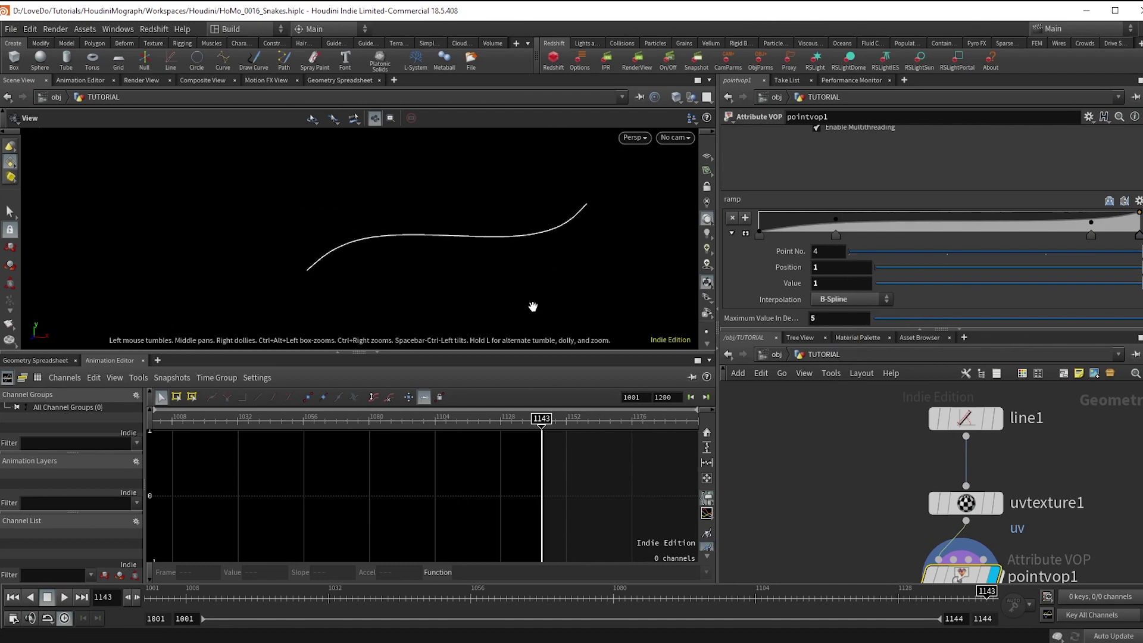
Add a second Point VOP below pointvop1, display its result and enter its network
middle_drag(1073, 506, 1079, 421)
key(Tab)
text(pointvop)
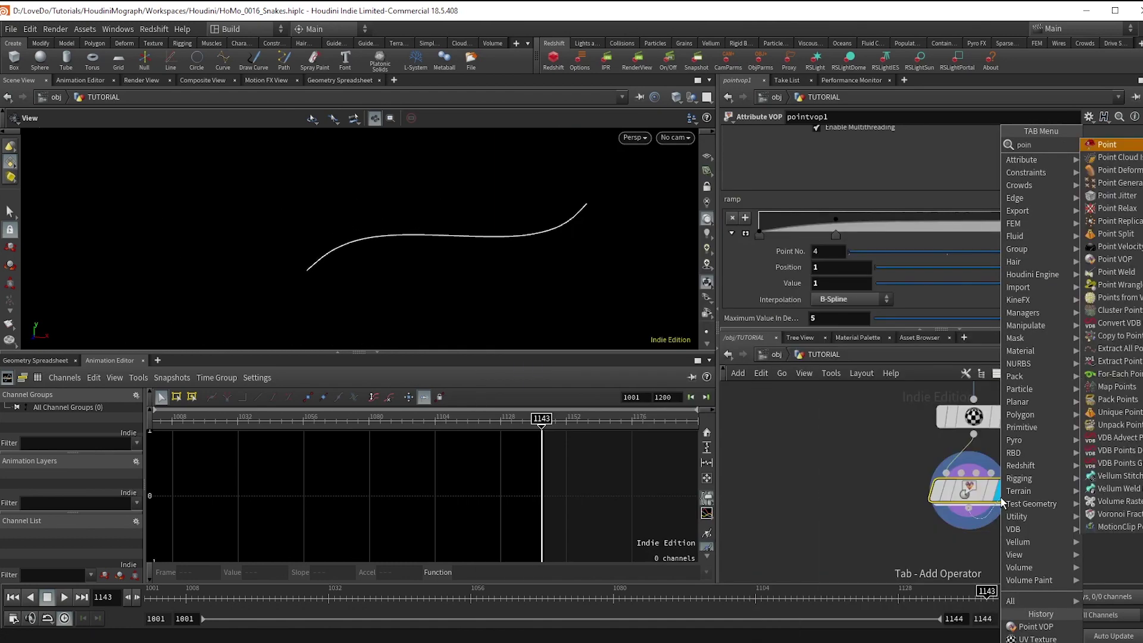
key(Return)
click(992, 533)
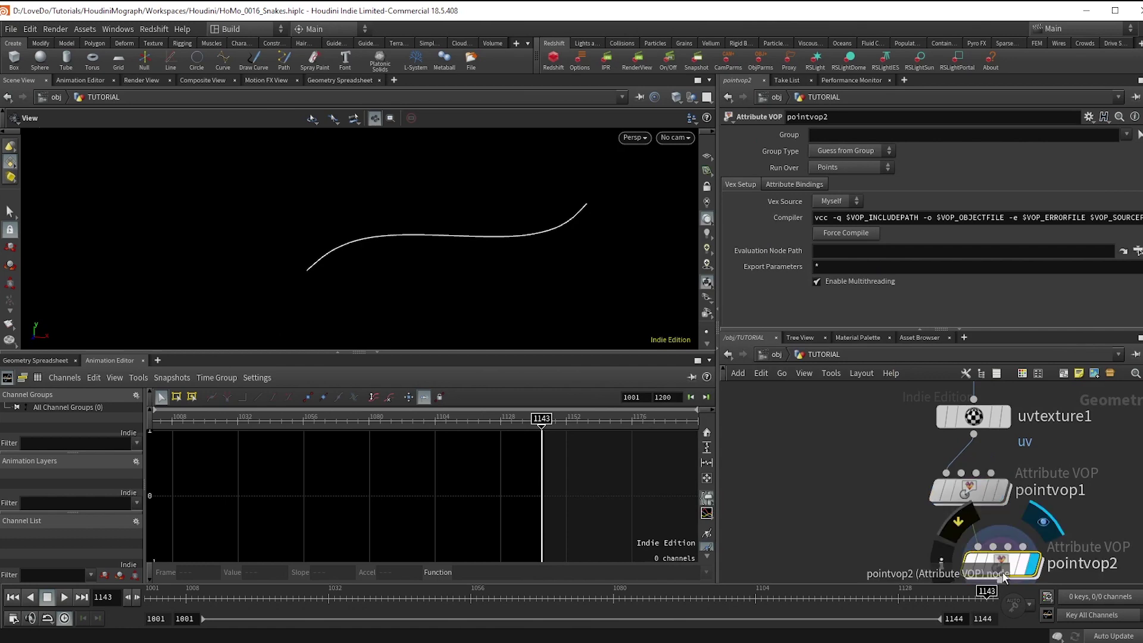
click(985, 565)
double_click(985, 566)
Place an Import Point Attribute node beside the global parameters in pointvop2
key(Tab)
text(imp poi)
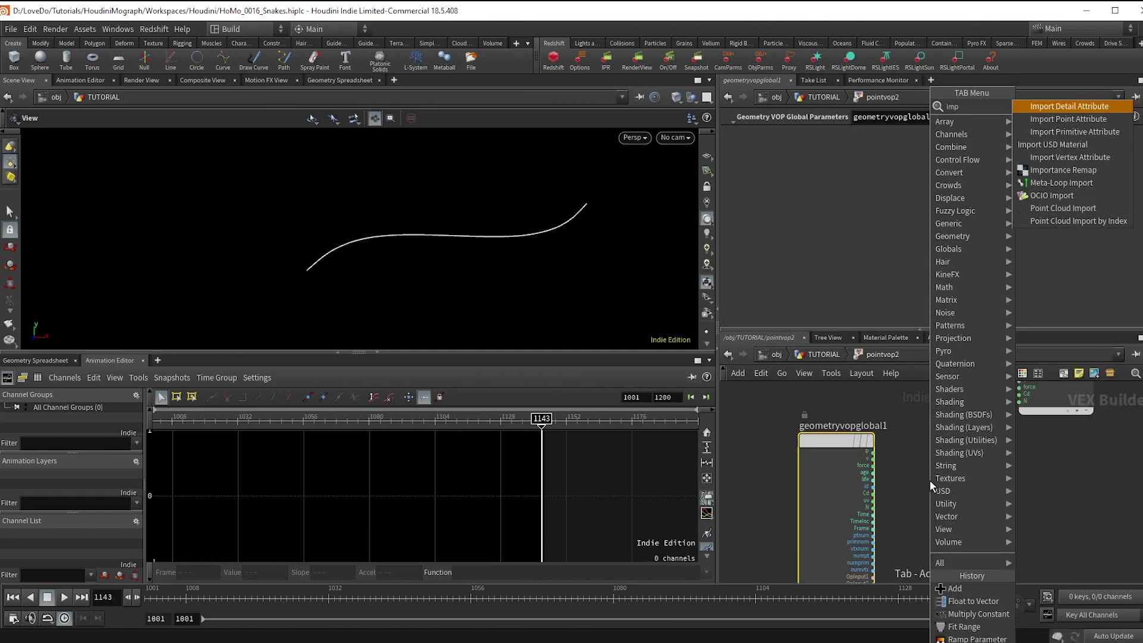
key(Return)
click(930, 480)
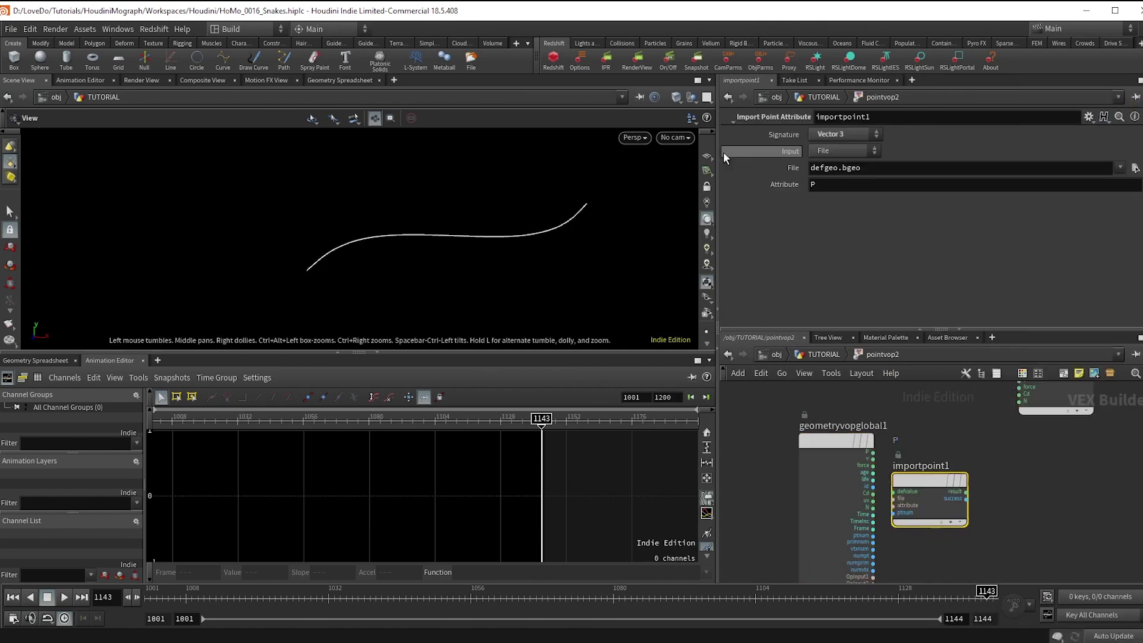
Set the Import Point Attribute node to read from First Input and move it away from the global parameters
click(847, 134)
click(852, 132)
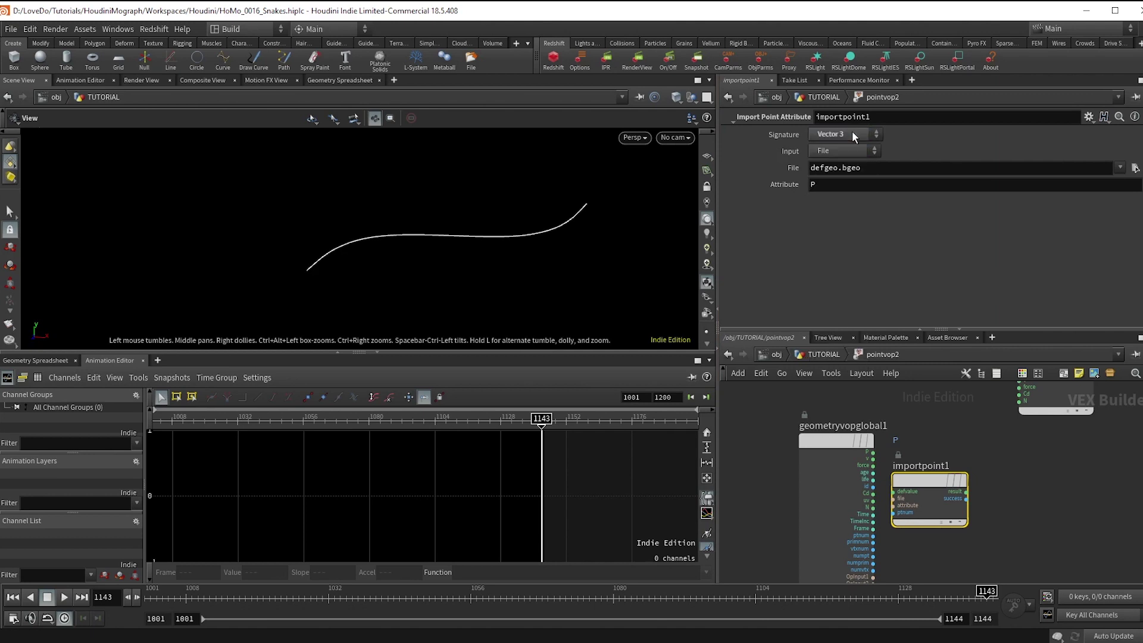
click(850, 152)
click(848, 177)
drag(962, 515, 985, 512)
click(983, 512)
Add a float Constant node connected to the ptnum input of importpoint1
click(945, 488)
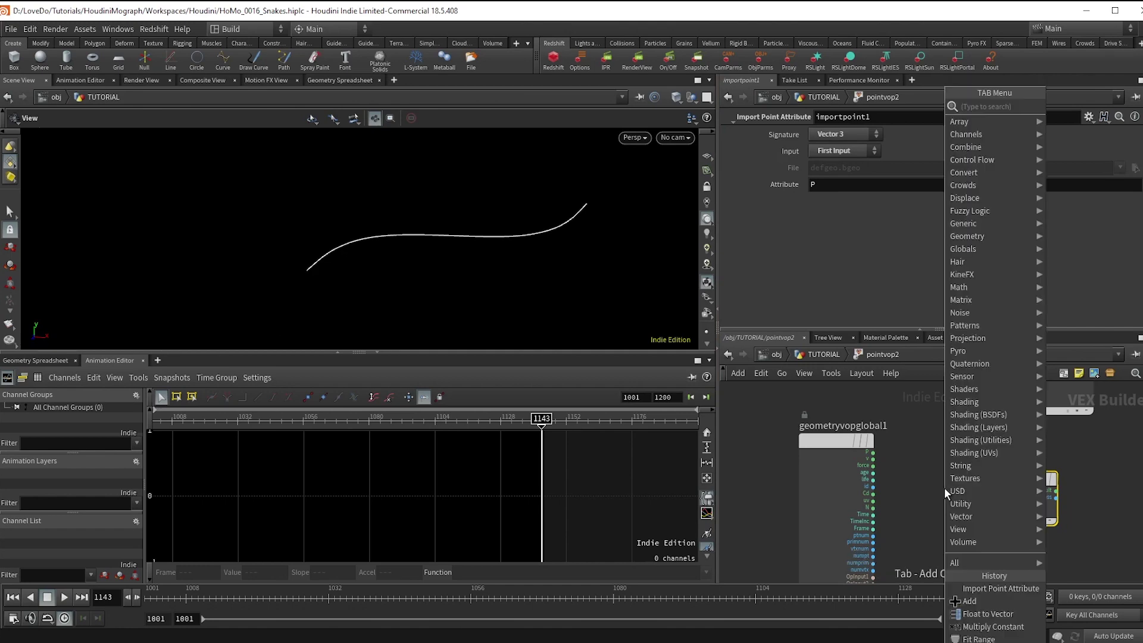
key(Escape)
middle_drag(1020, 540, 941, 506)
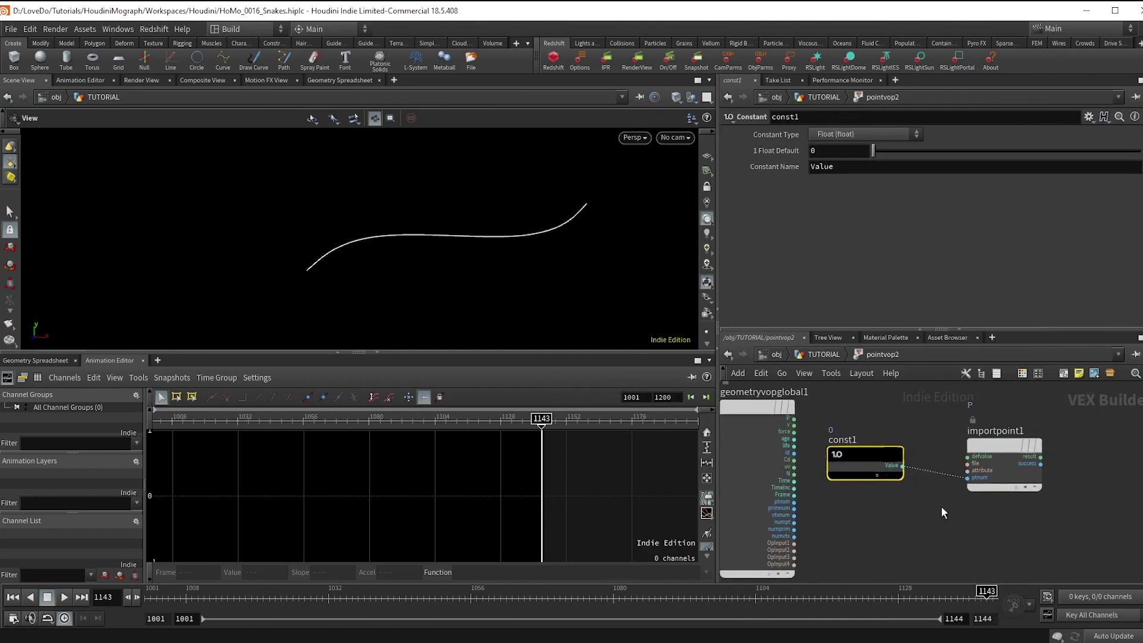
Duplicate the constant and import point pair below the originals and set the copied constant to 1
shift+click(1002, 448)
scroll(881, 460, down, 2)
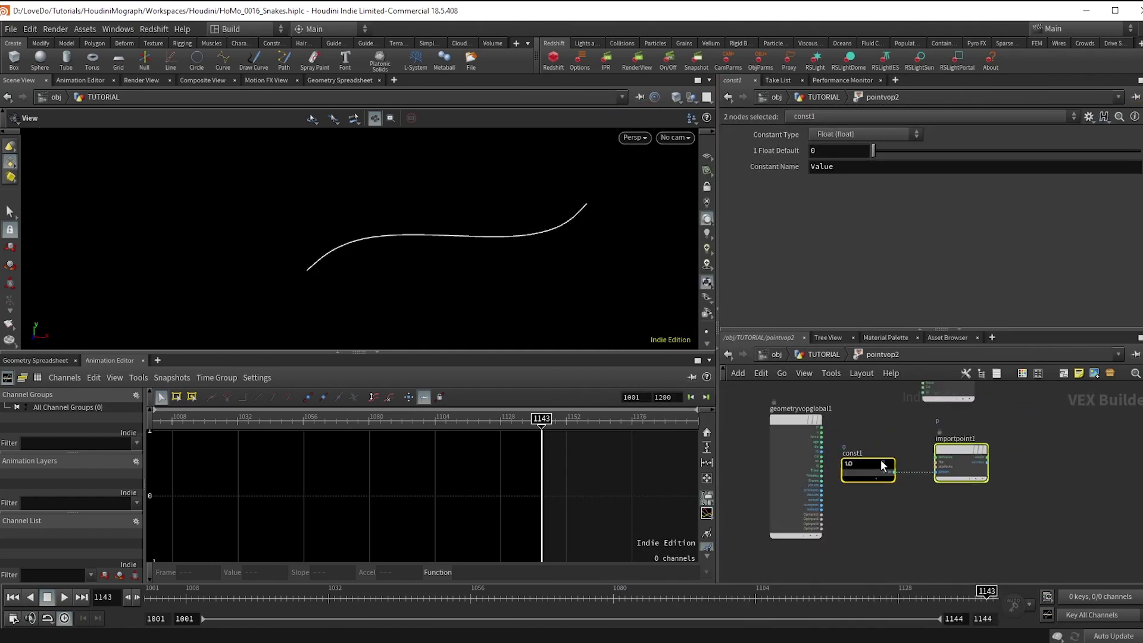
alt+drag(878, 460, 873, 522)
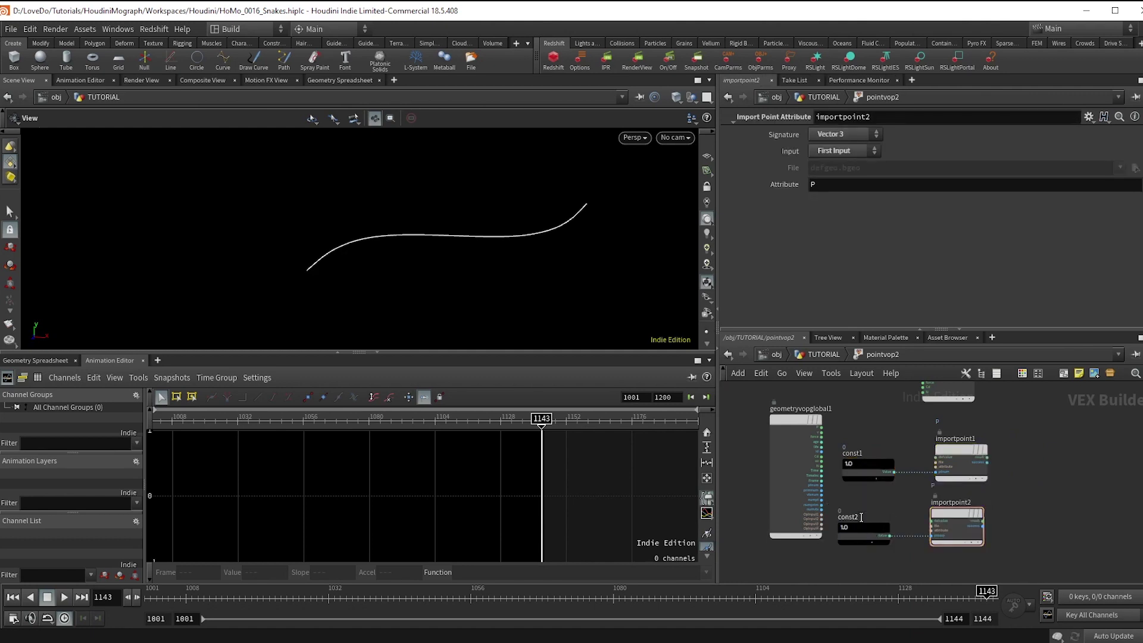
click(858, 528)
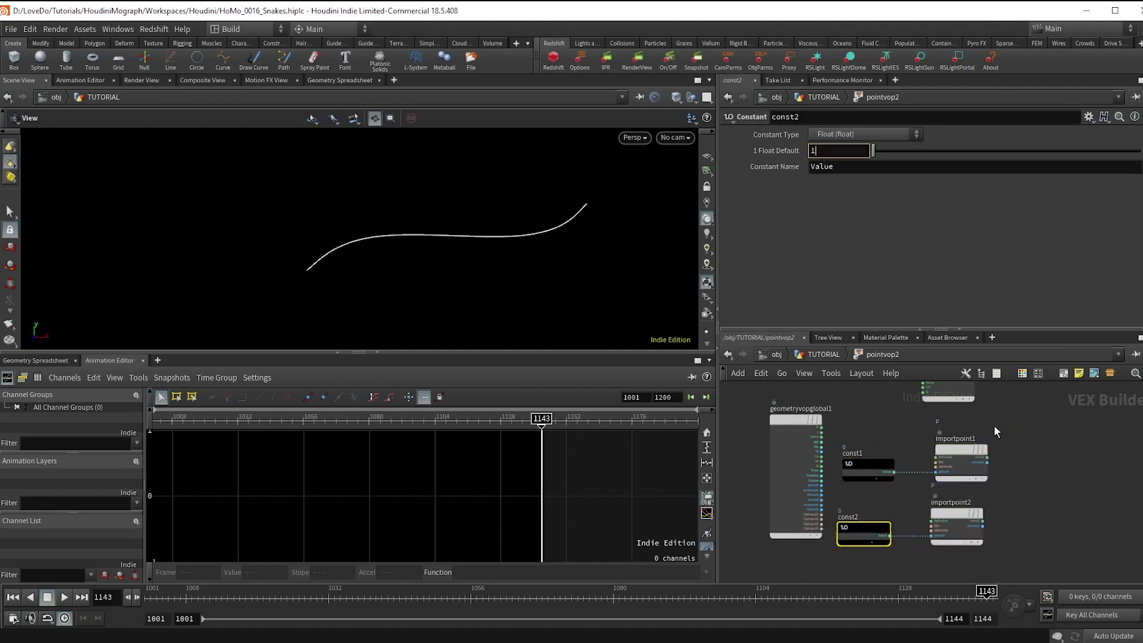
text(1)
key(Return)
scroll(1037, 463, up, 3)
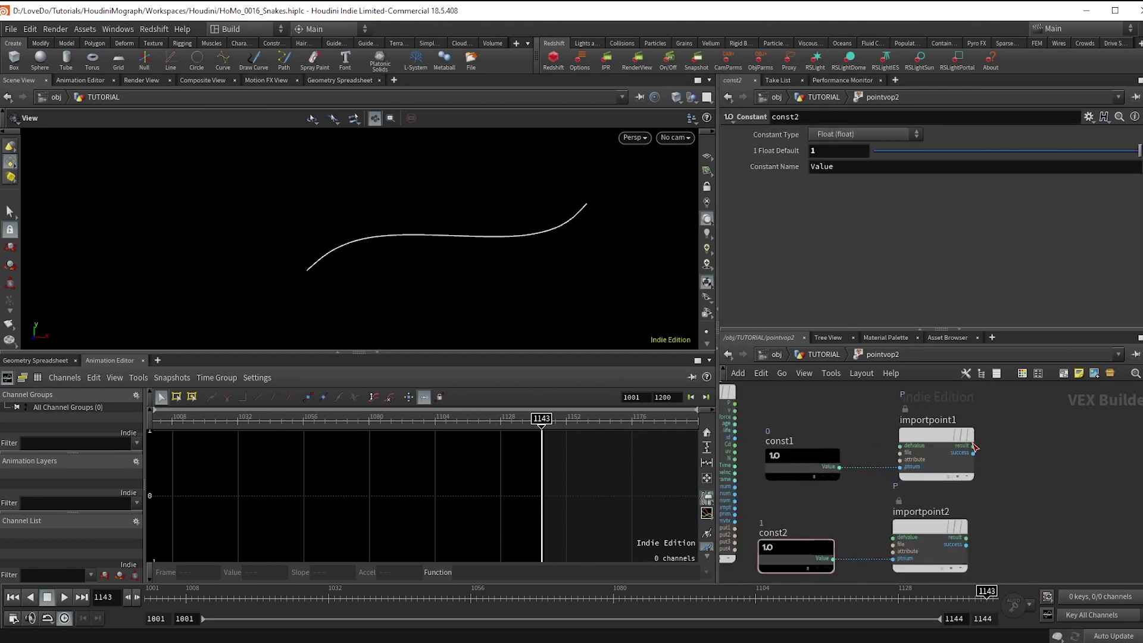
drag(974, 446, 1029, 448)
key(Tab)
text(sub)
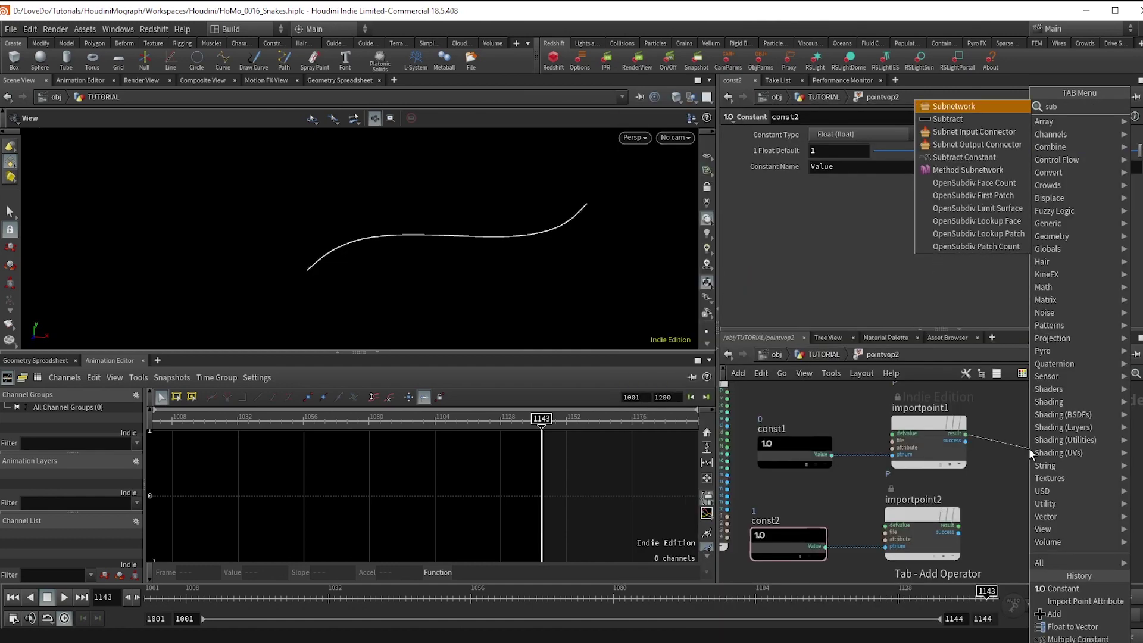
key(Return)
key(ctrl+z)
Add a Subtract node and wire the results of importpoint1 and importpoint2 into its first two inputs
key(Tab)
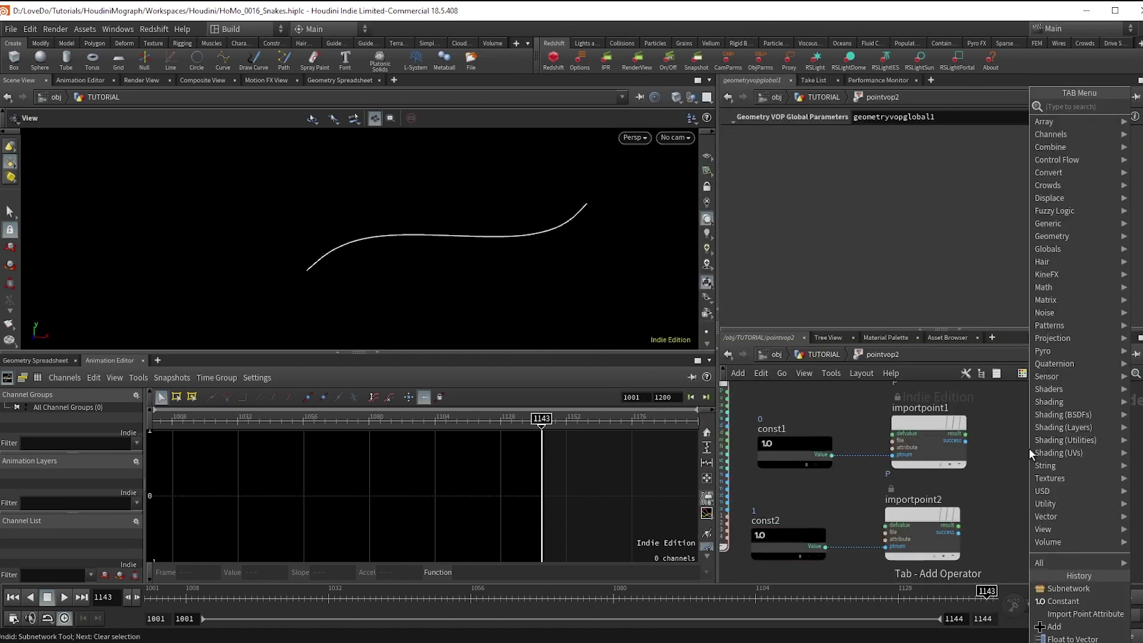
text(subt)
key(Return)
click(1029, 448)
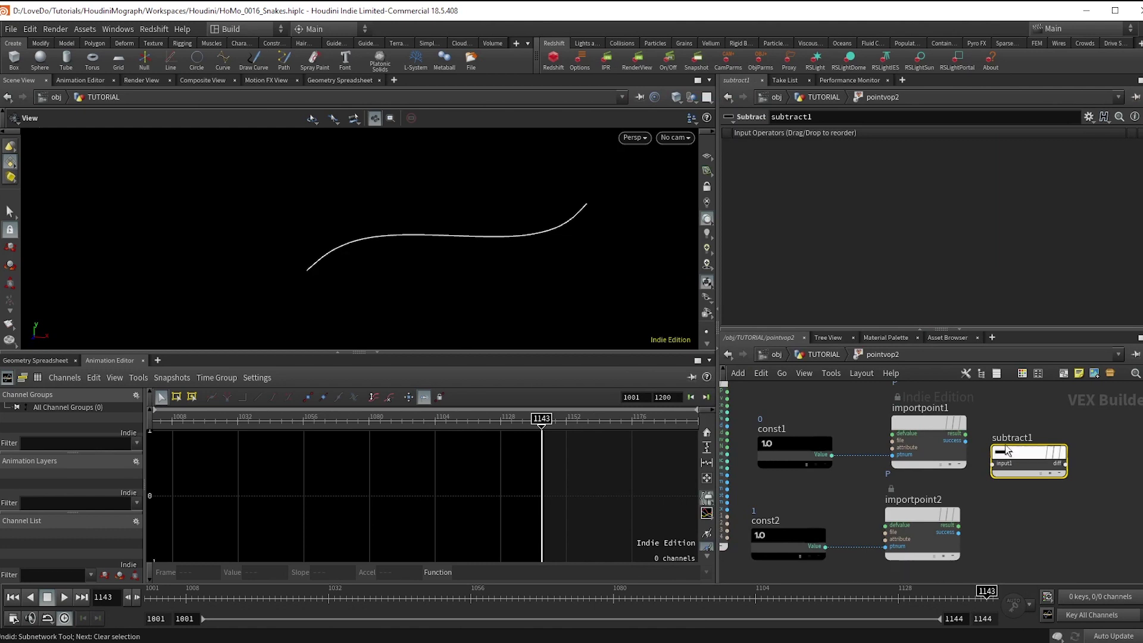
click(959, 428)
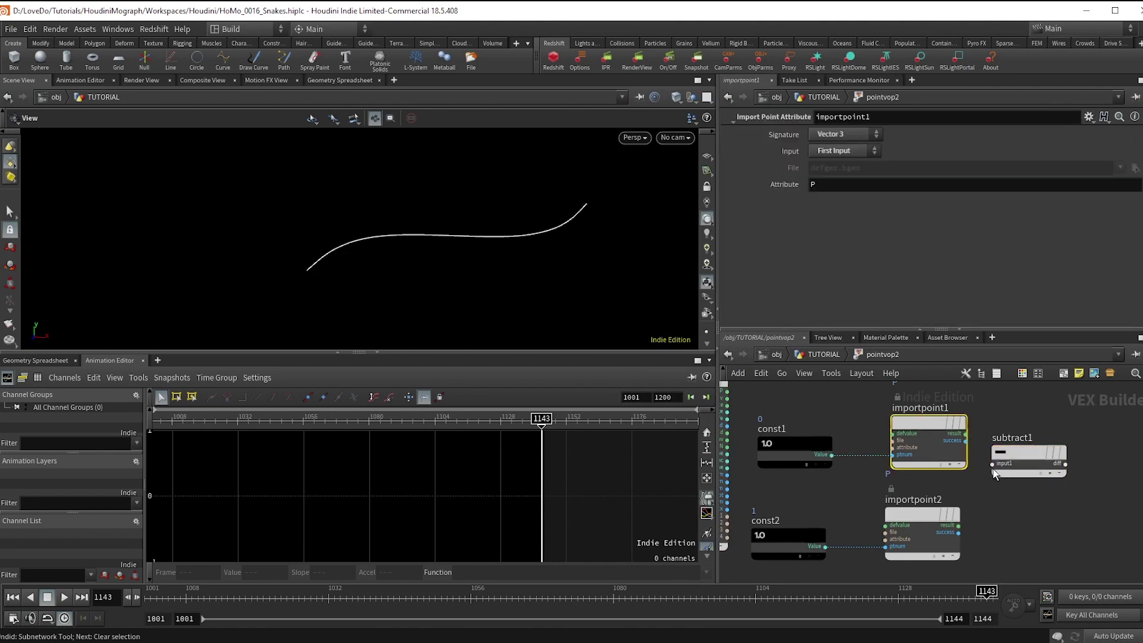
click(992, 464)
click(966, 434)
click(993, 471)
click(959, 526)
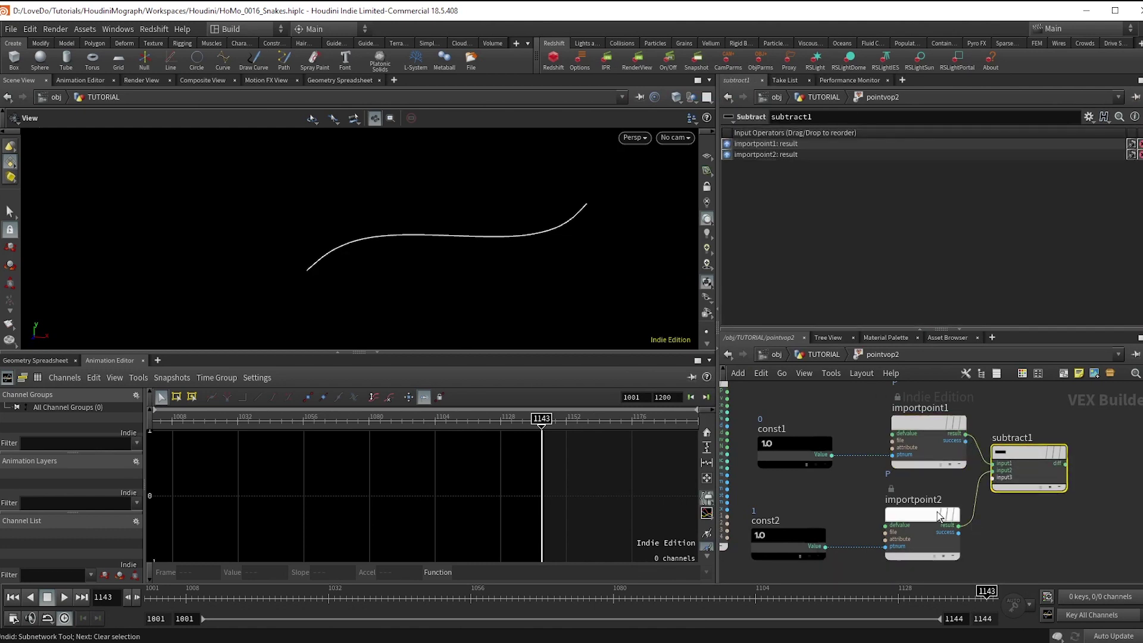
Add a Displace Along Normal node fed by the global P and wire the subtract difference into its nN input
scroll(792, 429, down, 1)
click(745, 400)
key(Tab)
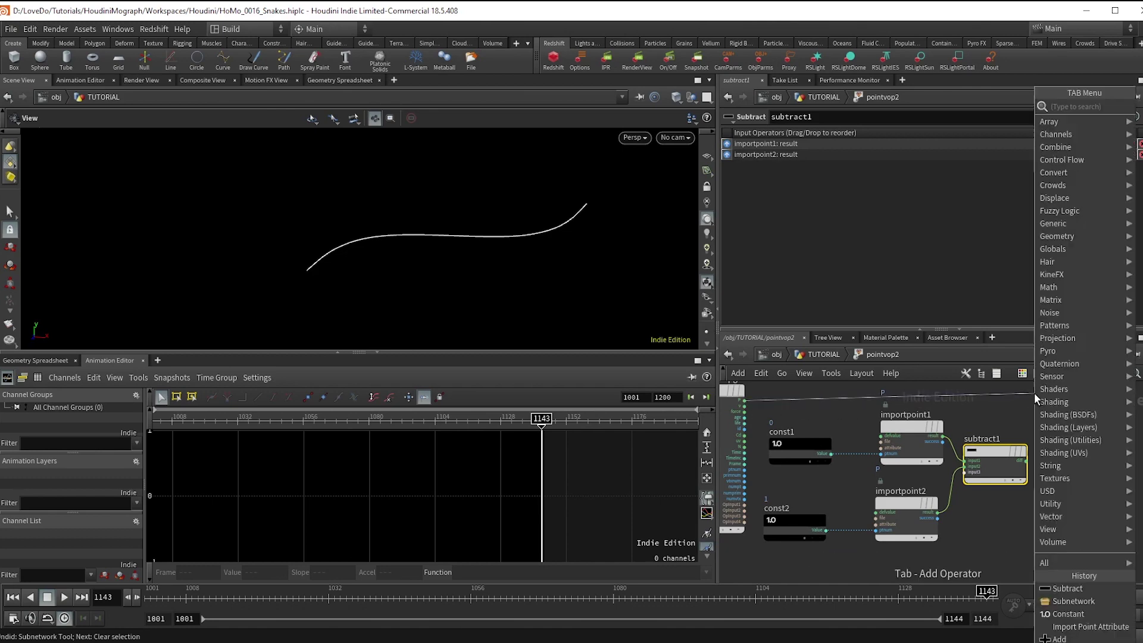
text(dispa)
key(Return)
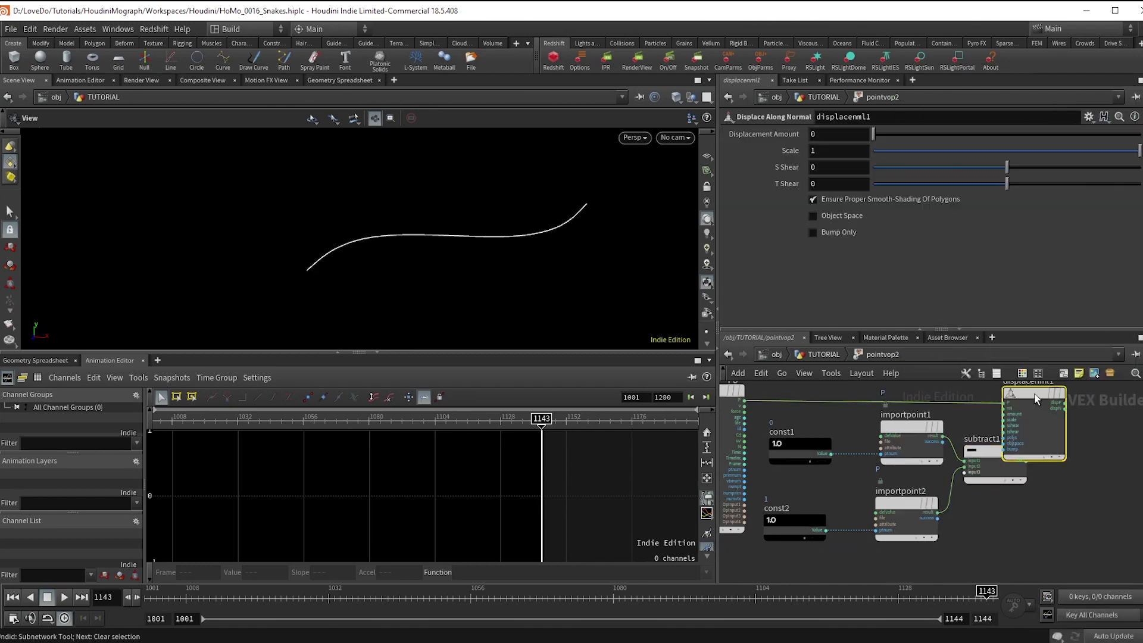
drag(1035, 395, 1078, 409)
scroll(1051, 423, up, 2)
click(1041, 417)
click(1015, 477)
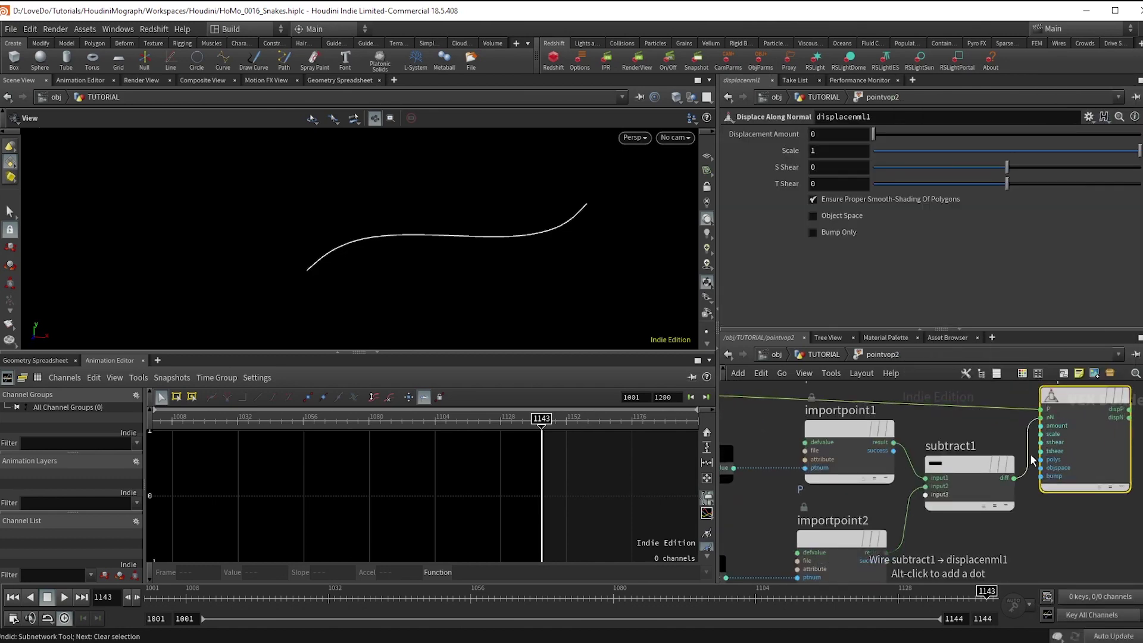
click(1033, 460)
Set the Displace Along Normal node's displacement amount to 1 and promote its scale input as a parameter
scroll(1034, 506, down, 2)
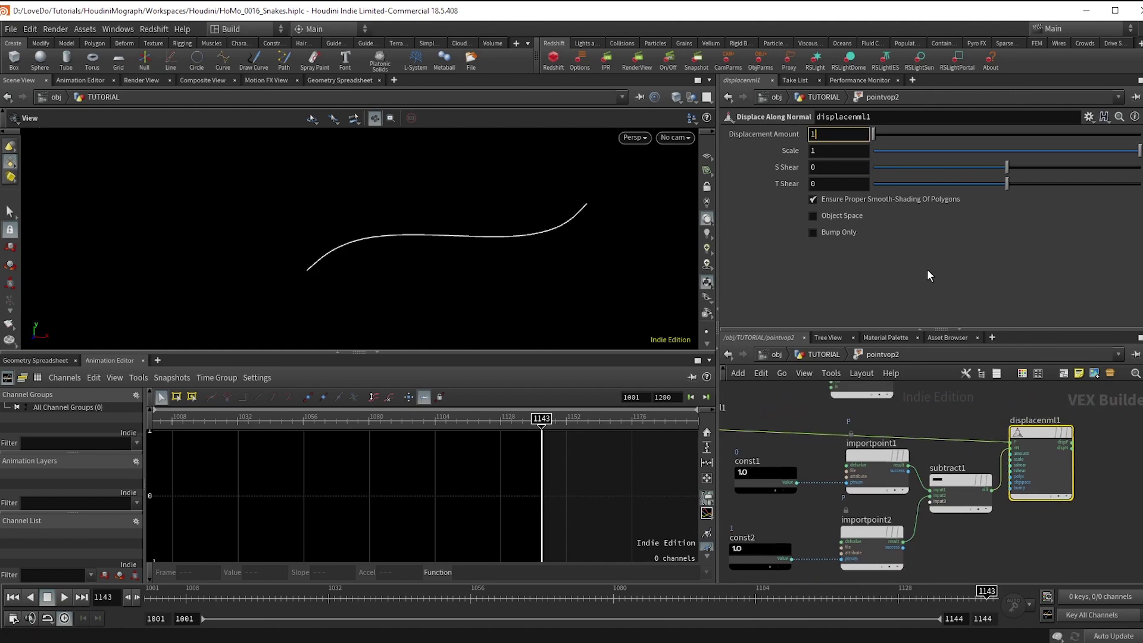
scroll(1033, 448, up, 3)
middle_click(1000, 466)
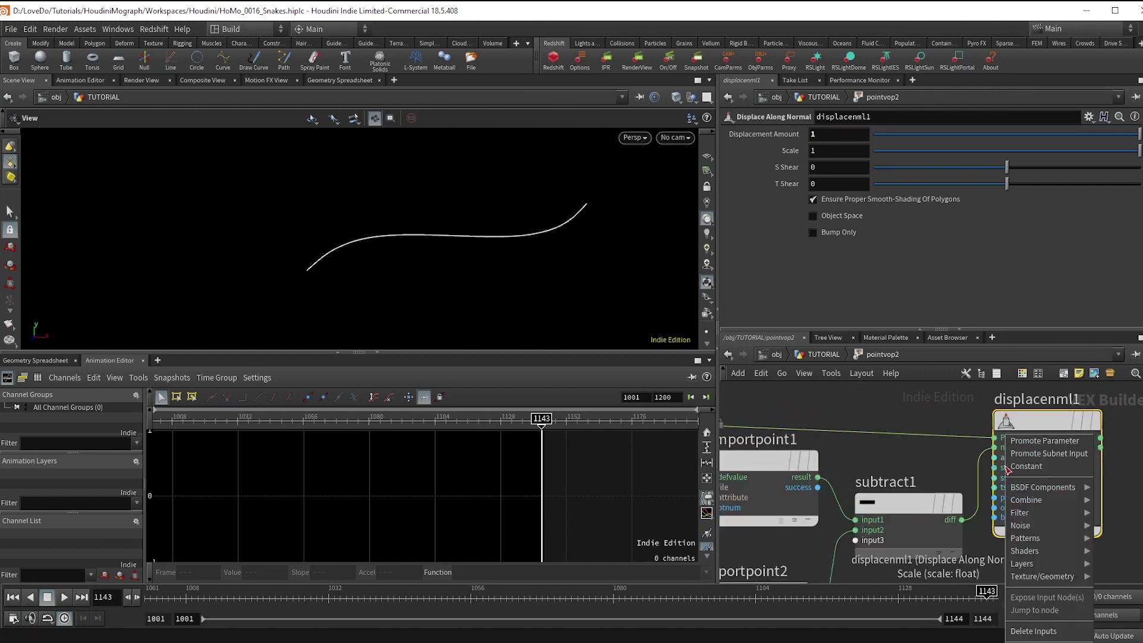
click(1026, 441)
Move the geometry output node beside displacenml1 and wire dispP into the output's P
scroll(1027, 442, down, 3)
middle_drag(1113, 473, 1062, 482)
scroll(934, 446, down, 1)
drag(834, 394, 1043, 462)
scroll(1042, 460, up, 2)
scroll(1037, 458, up, 1)
click(981, 436)
click(1004, 446)
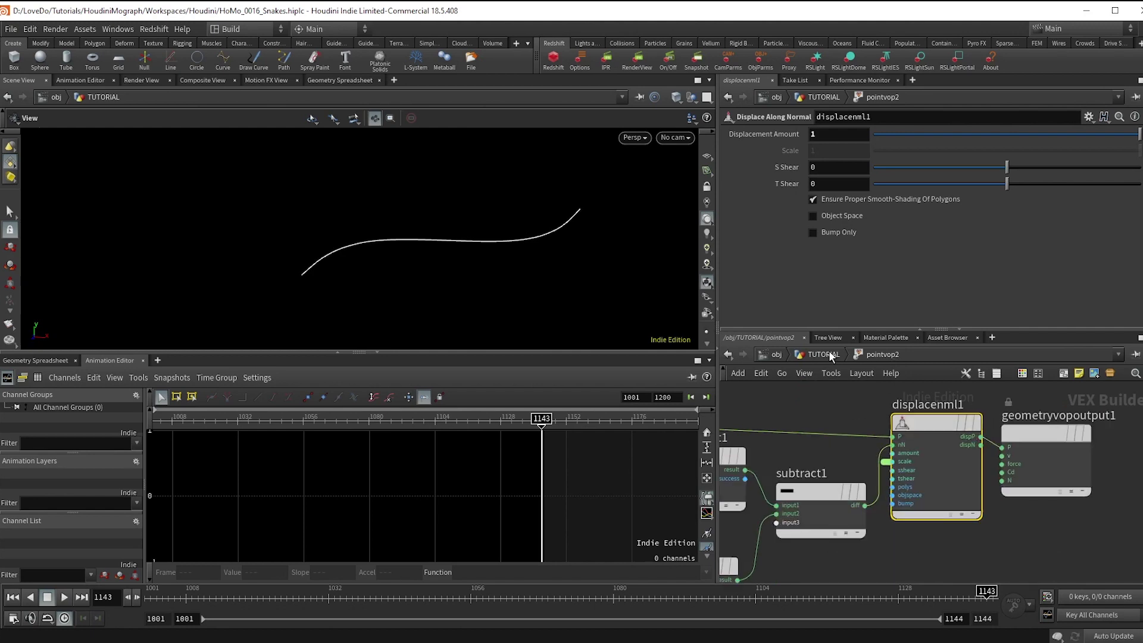
Return to the TUTORIAL network and set pointvop2's promoted Scale to 25
click(828, 352)
scroll(875, 289, down, 1)
drag(828, 318, 706, 317)
text(2)
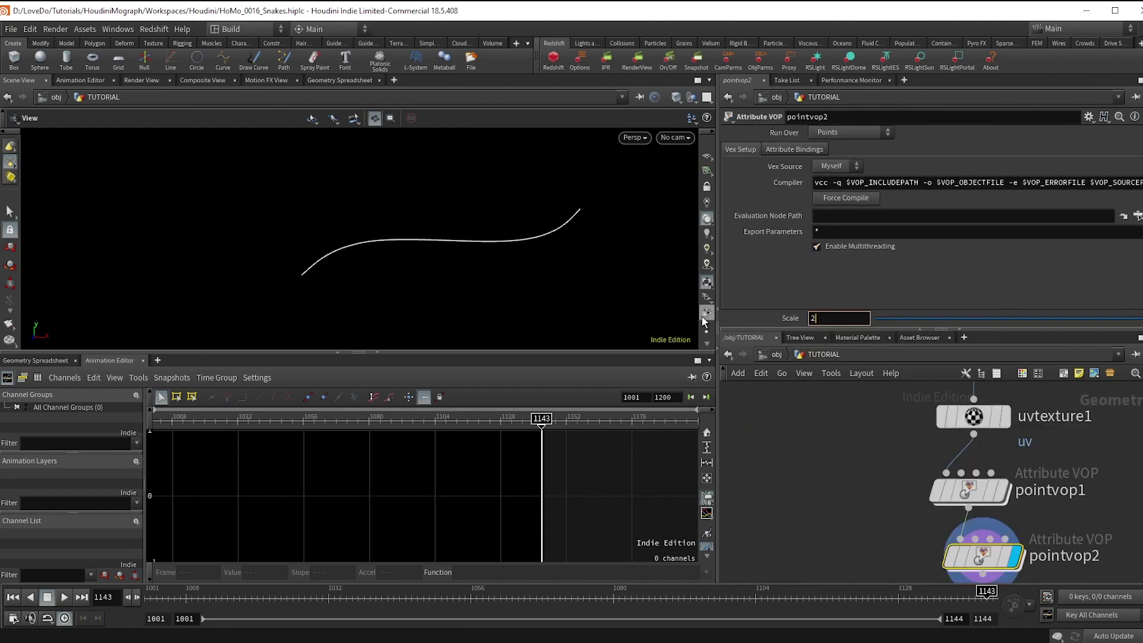
text(25)
key(Return)
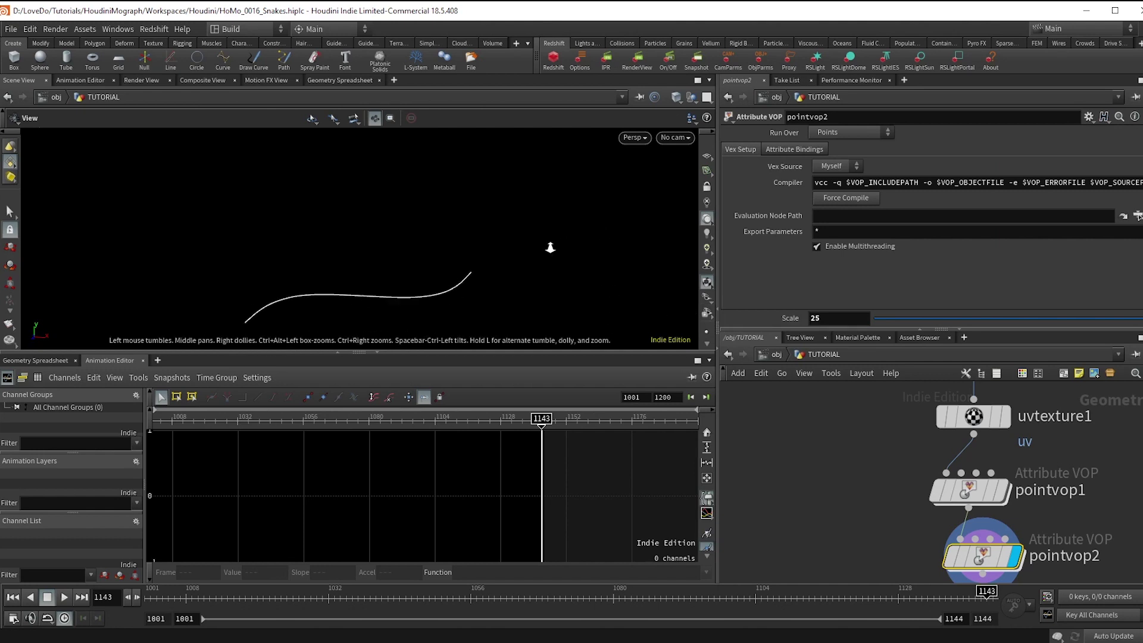
Restrict pointvop2 to point 0 through its Group setting
scroll(857, 198, up, 1)
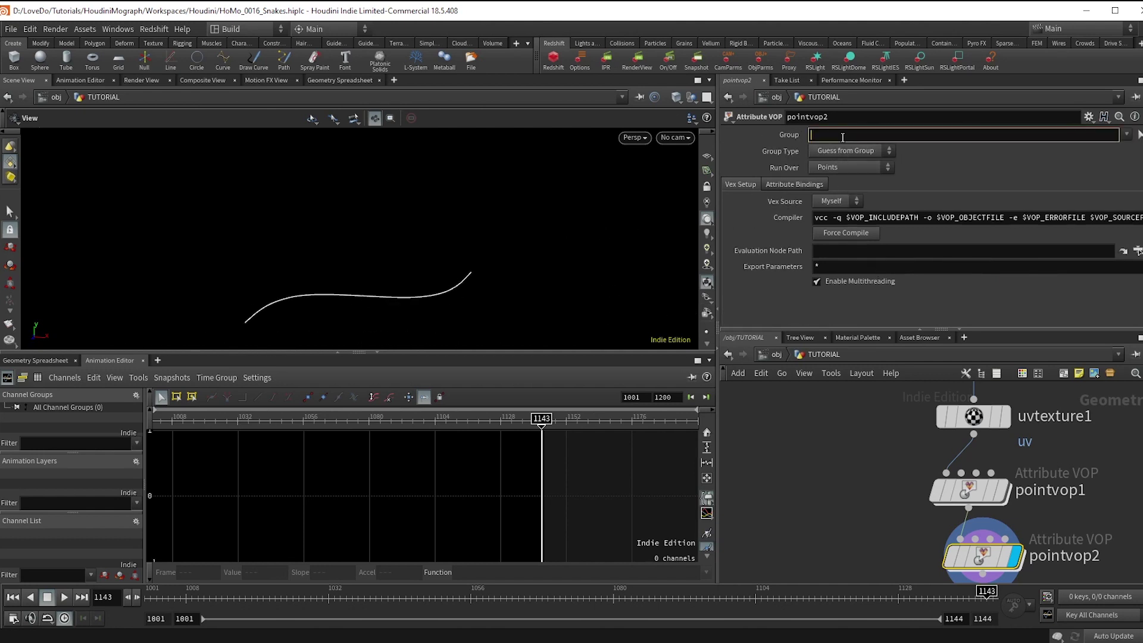
text(0)
key(Return)
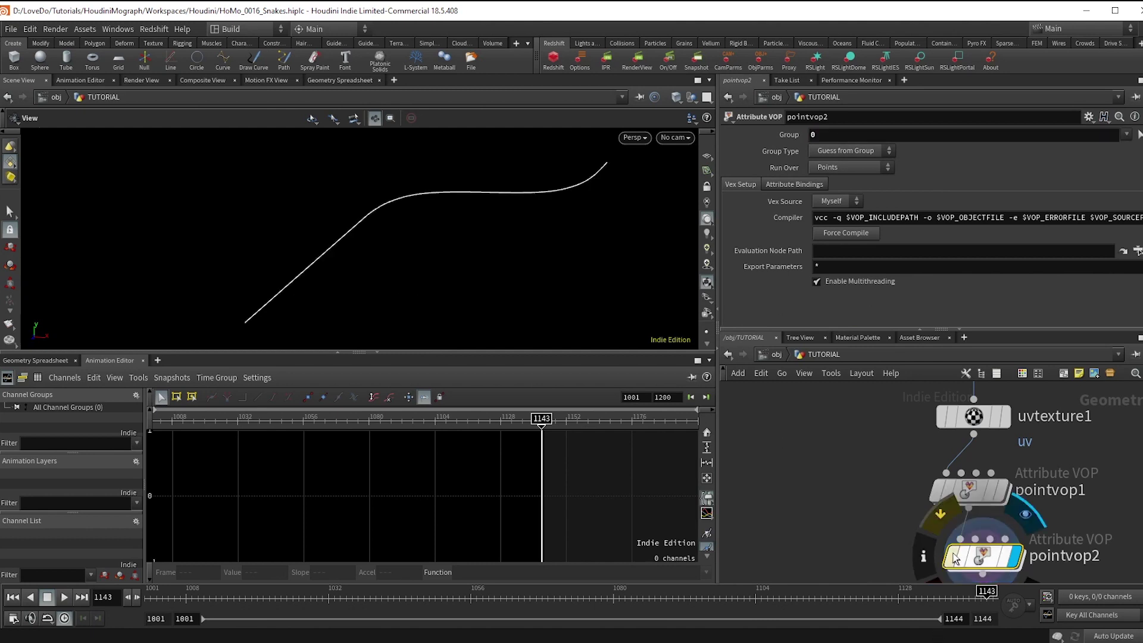
Set pointvop1's maximum destination value to 7
scroll(966, 490, down, 2)
mouse_move(966, 490)
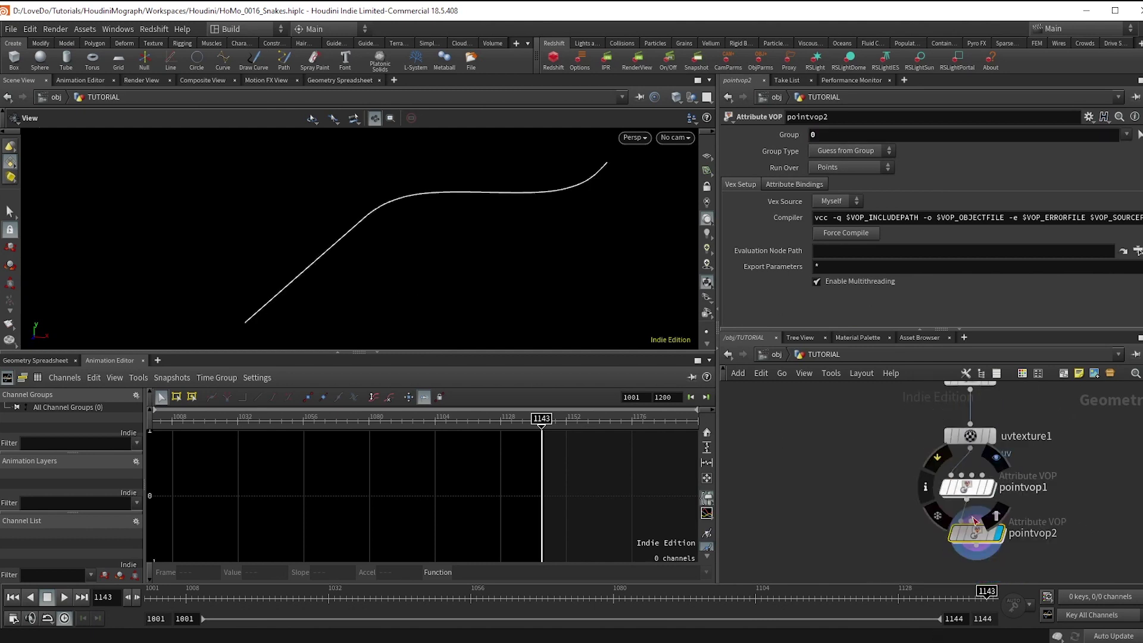
click(966, 464)
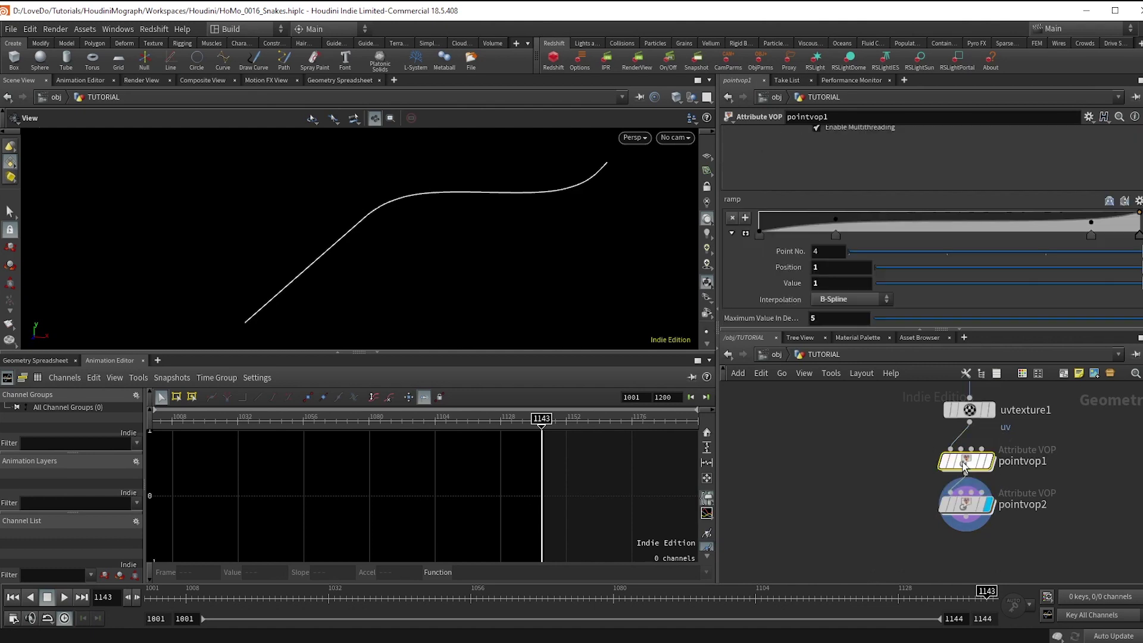
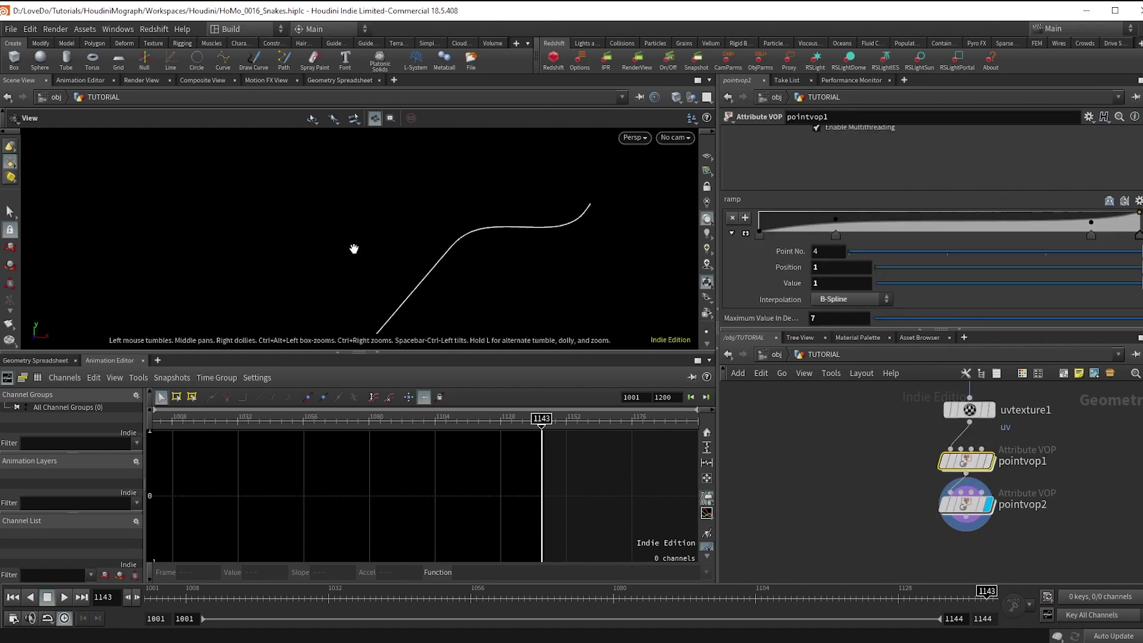
middle_drag(552, 252, 519, 261)
Duplicate pointvop2 below itself, connect the copy to its output and display the copy's result
middle_drag(1000, 528, 979, 521)
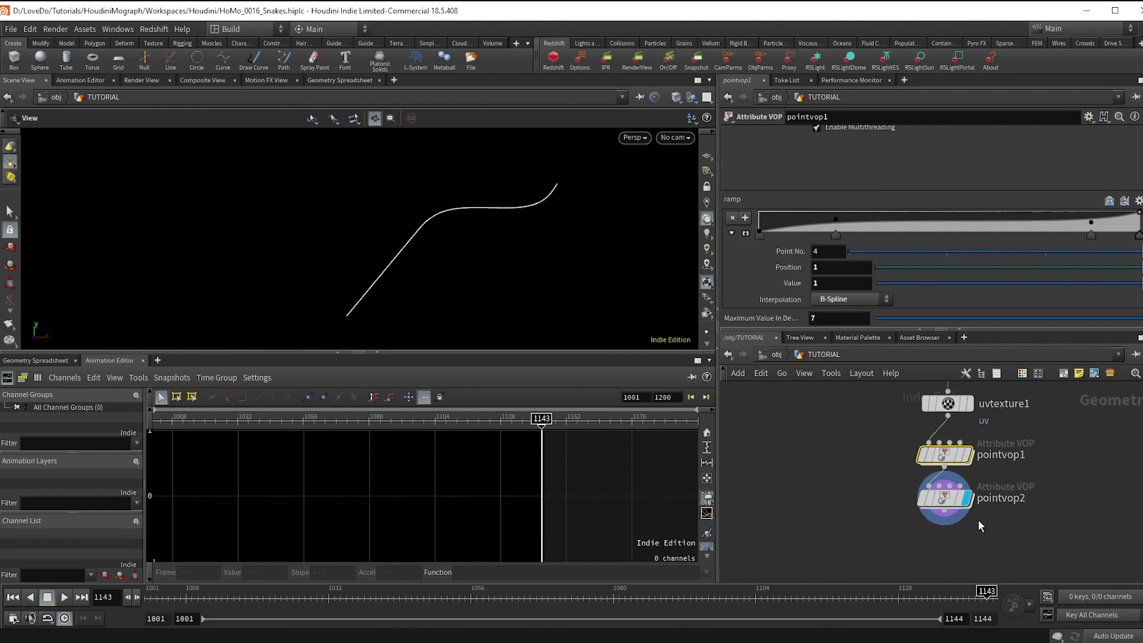
click(945, 498)
alt+drag(943, 497, 942, 539)
click(930, 527)
click(945, 511)
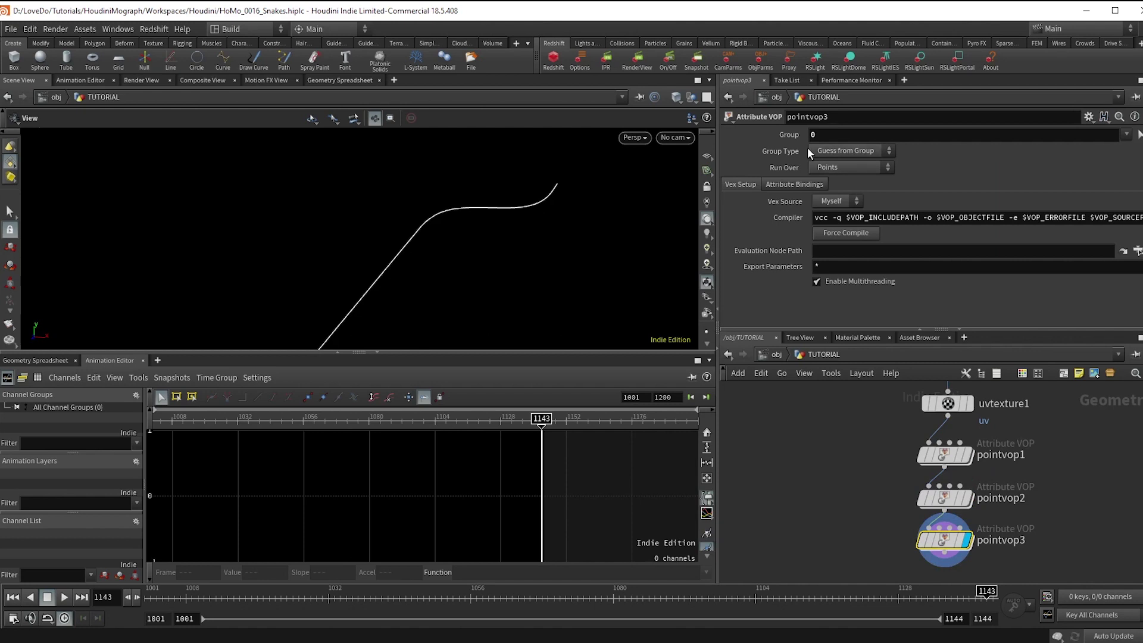
Set the Group of pointvop3 to point 49
text(49)
key(Return)
middle_drag(547, 268, 550, 250)
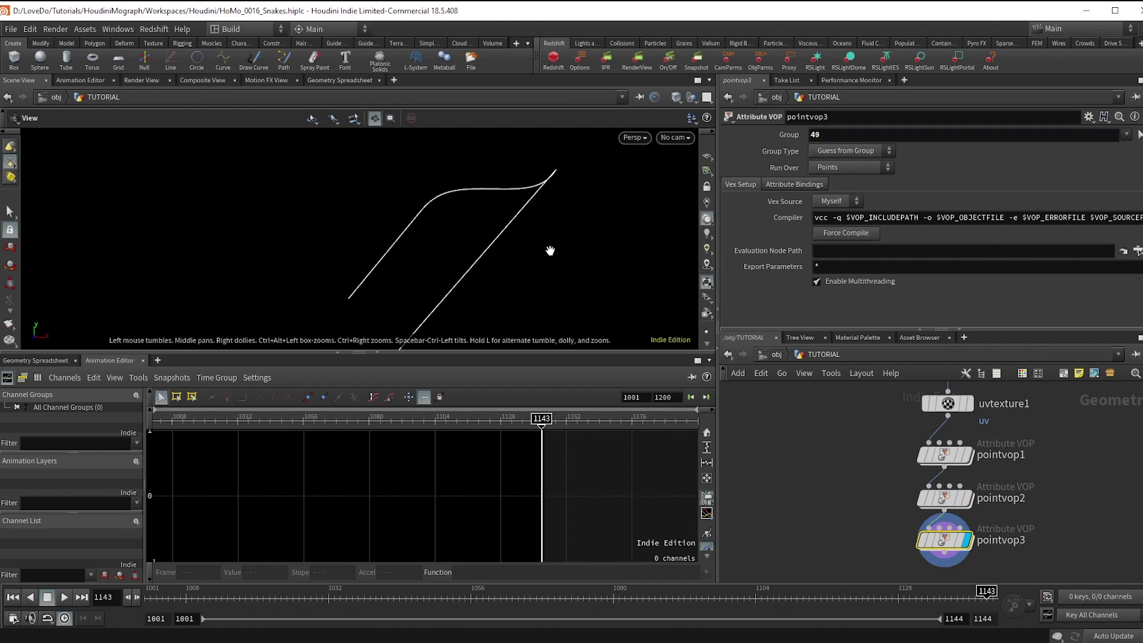
Enter the pointvop3 network and set const1 to 49 and const2 to 48
double_click(944, 542)
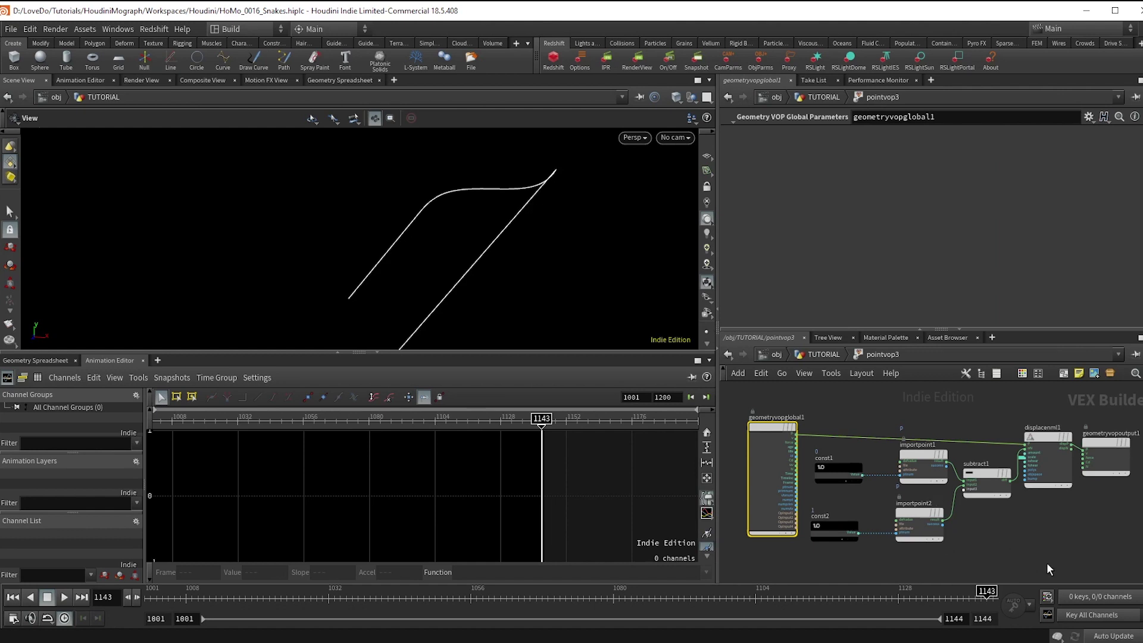
scroll(1047, 563, down, 2)
drag(477, 281, 506, 227)
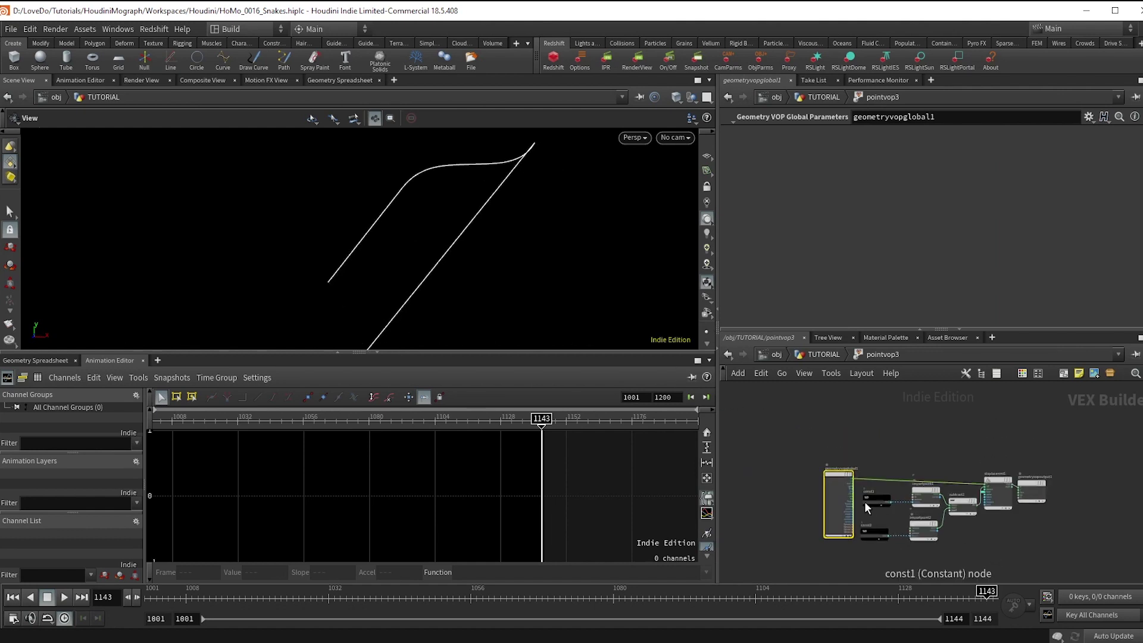
scroll(868, 499, up, 3)
click(871, 495)
text(49)
click(867, 557)
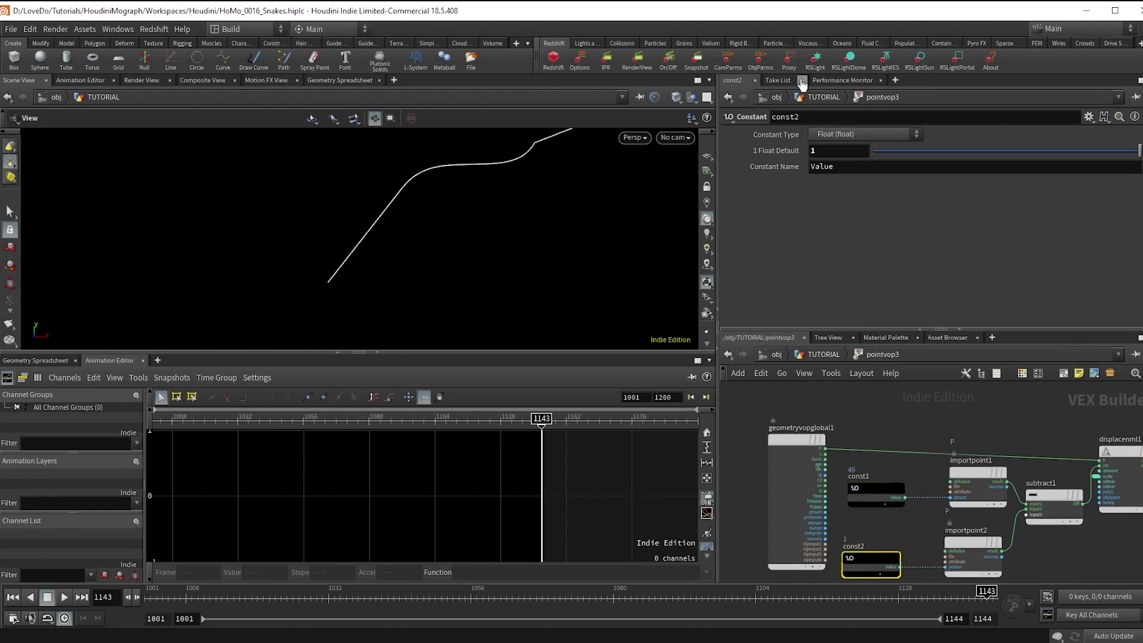
click(817, 153)
text(48)
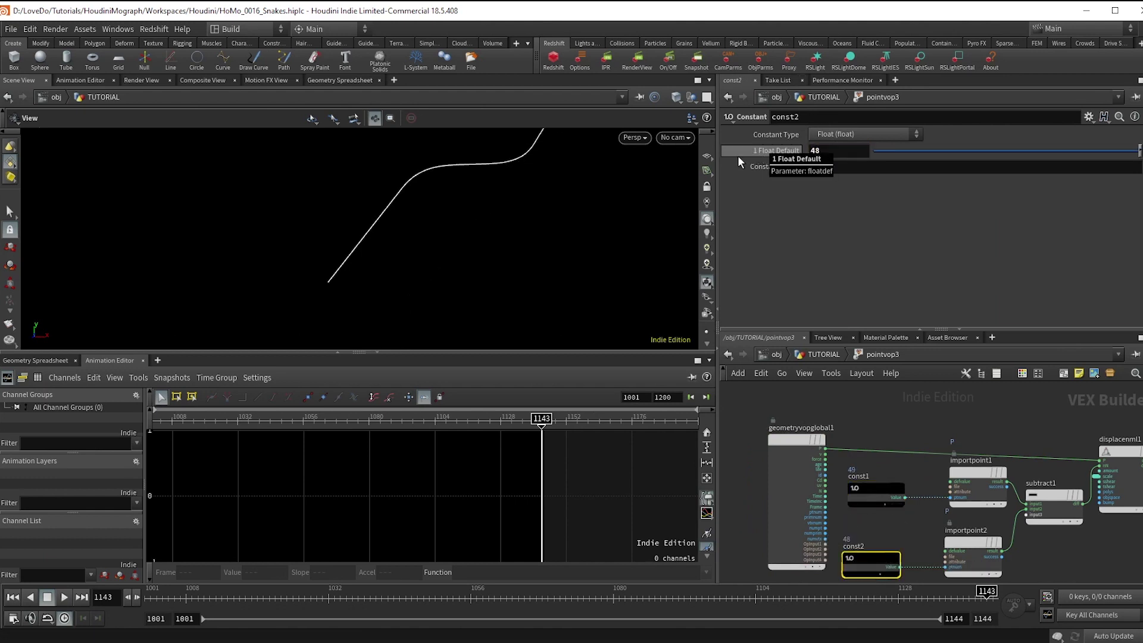
key(Return)
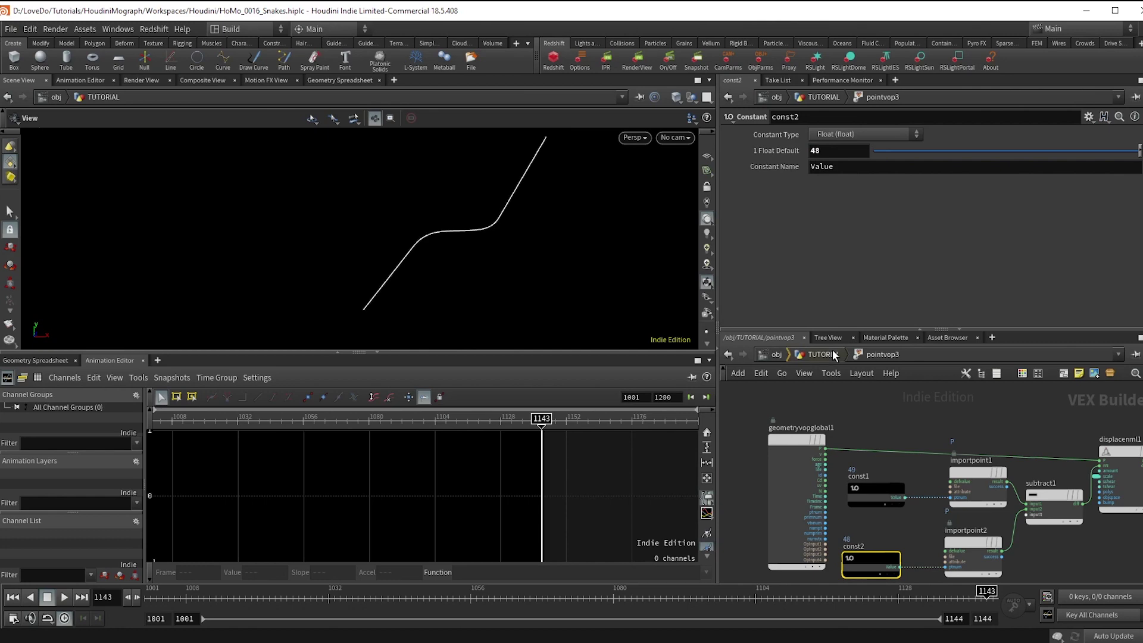
Return to the TUTORIAL network and append a Resample node after pointvop3
click(824, 354)
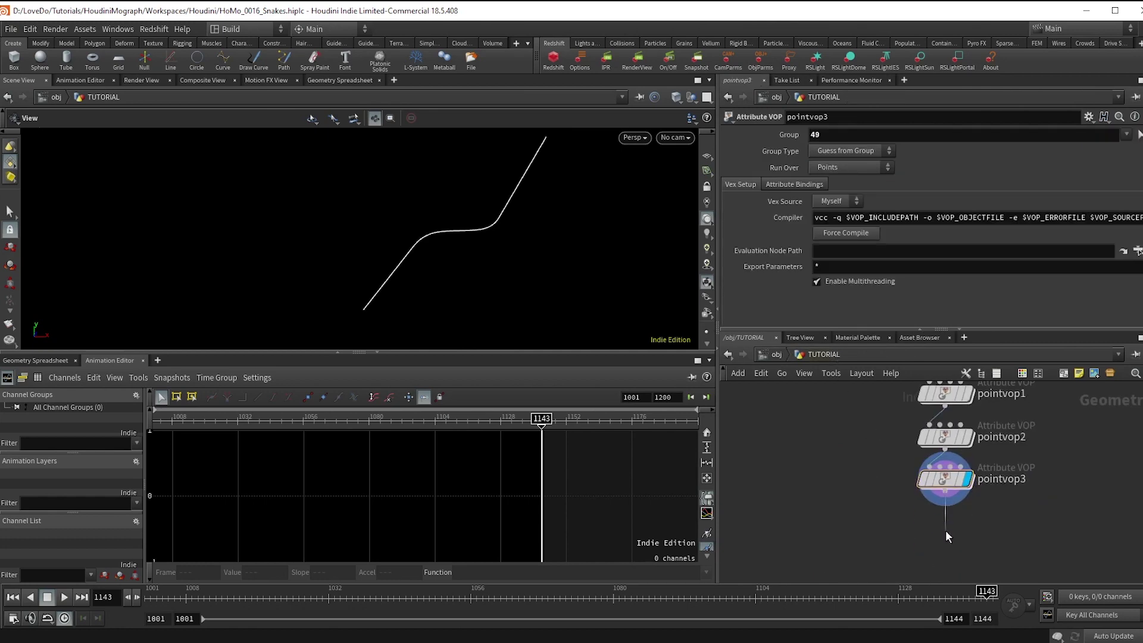
key(Tab)
text(resample)
key(Return)
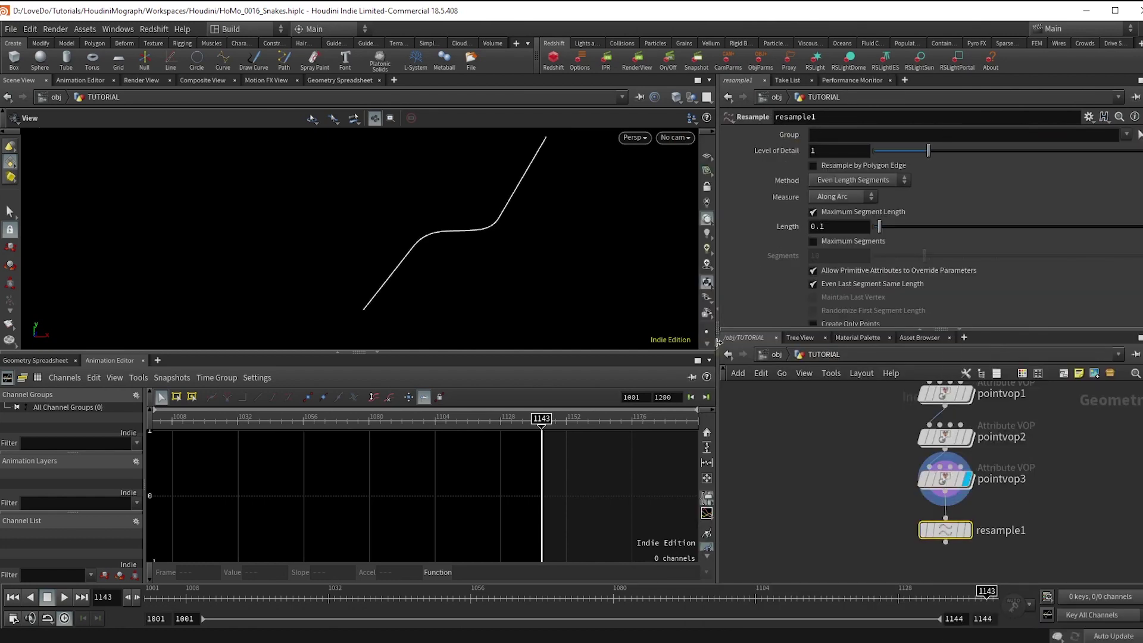
Display resample1's result and give it a finer maximum segment Length
click(968, 530)
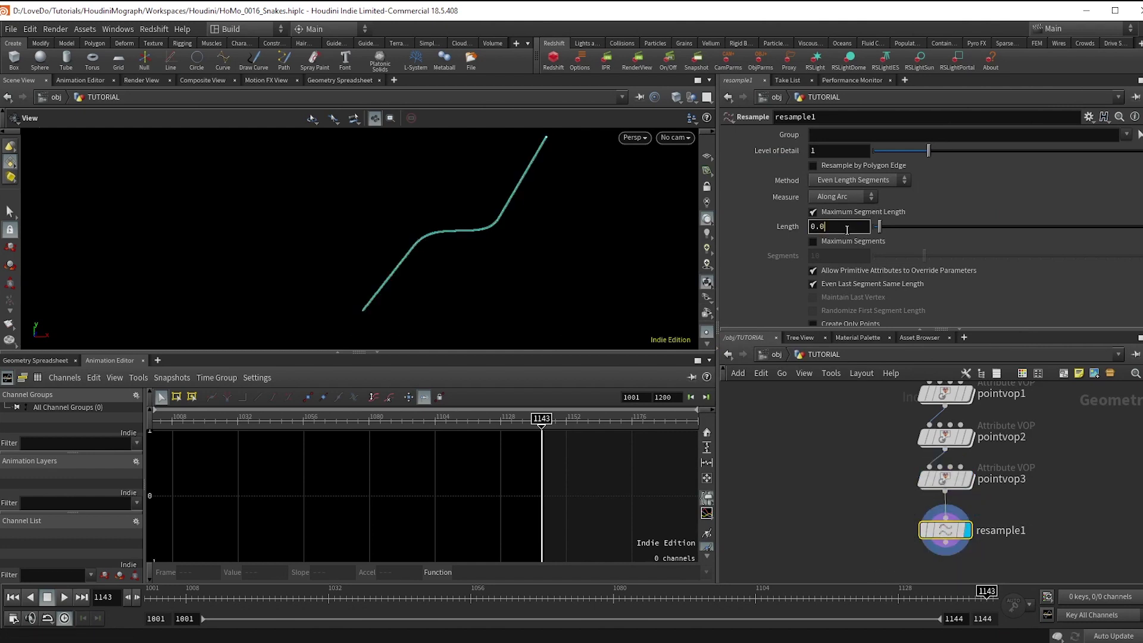
right_drag(529, 220, 521, 269)
Append a Carve node after resample1, display it, and enable only its Second U cut
middle_drag(1016, 518, 985, 485)
click(956, 467)
key(Tab)
text(carve)
key(Return)
click(963, 502)
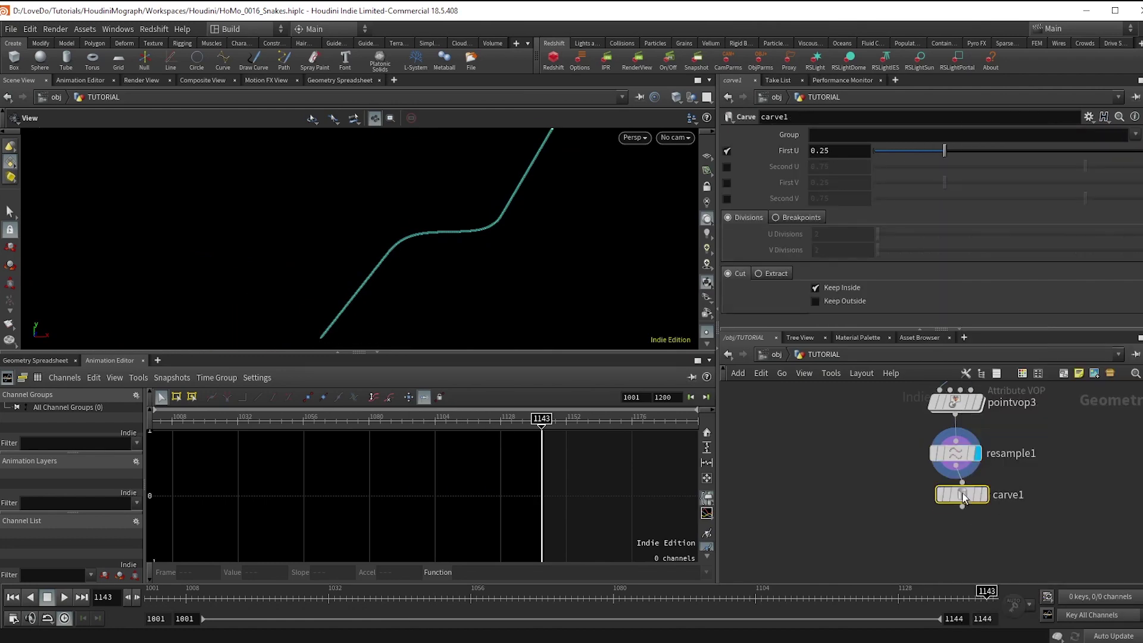
click(727, 150)
click(727, 167)
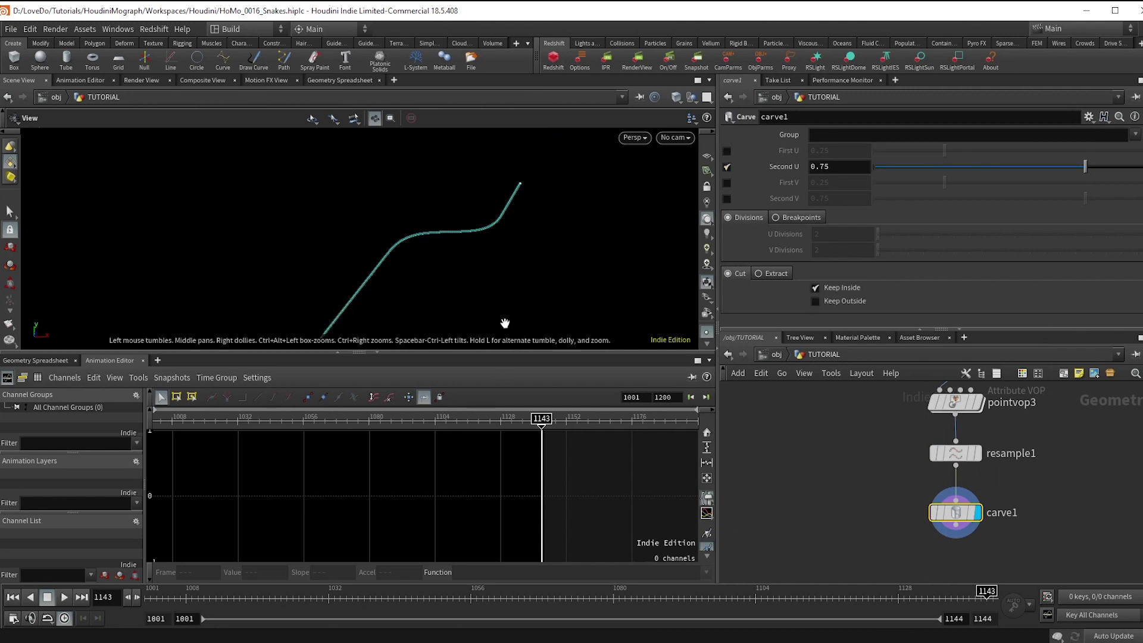
Keyframe carve1's Second U at 0.75 on frame 1144 and at 0.6 on frame 1001
drag(987, 596, 1015, 613)
alt+click(792, 168)
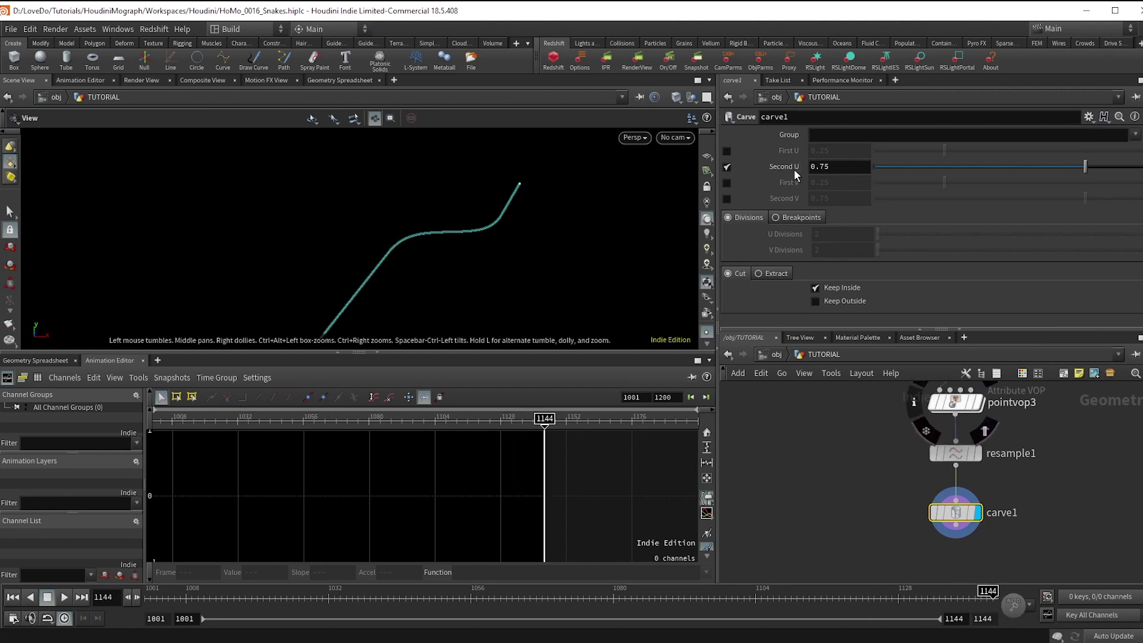
drag(977, 593, 153, 597)
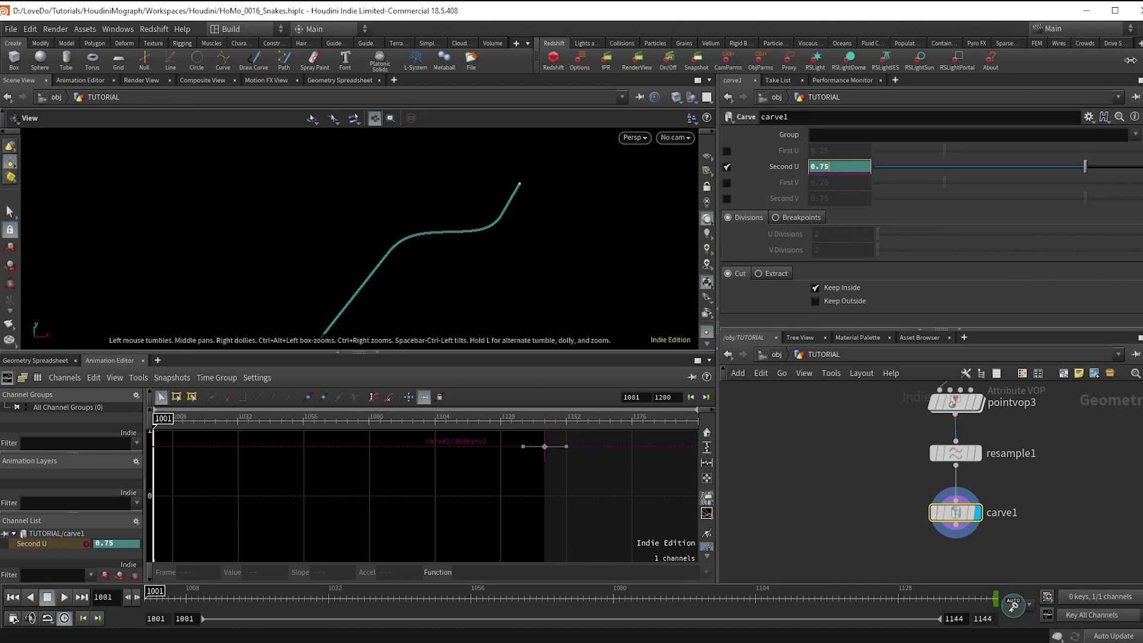
key(Return)
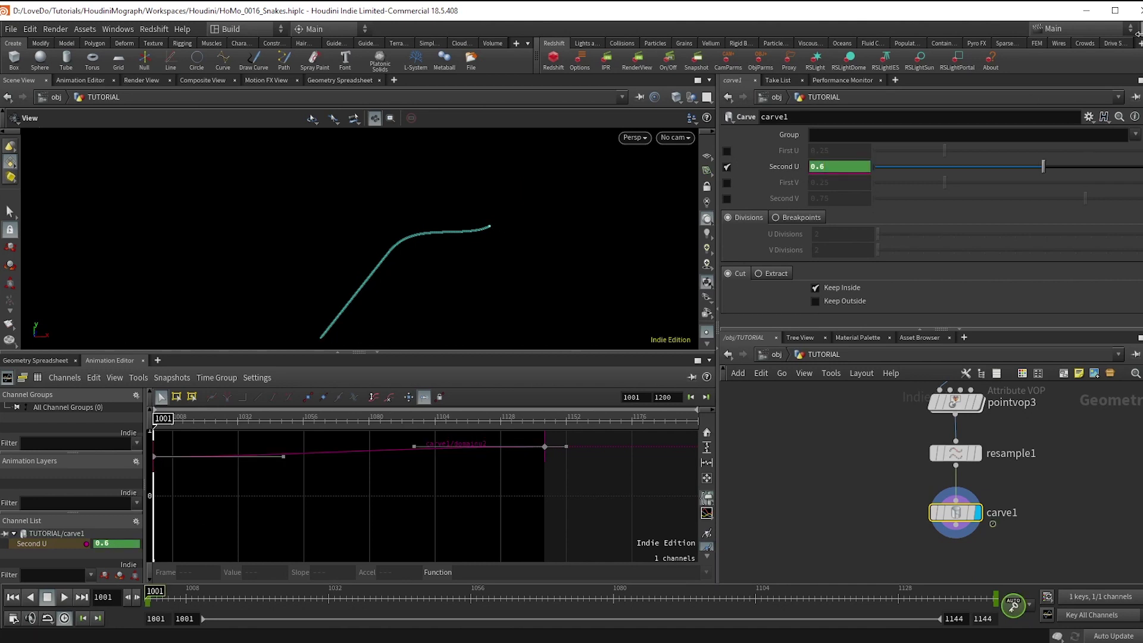
Scrub the carve animation with point numbers shown and examine the numbering at the curve's moving end
drag(173, 598, 898, 596)
scroll(708, 299, down, 4)
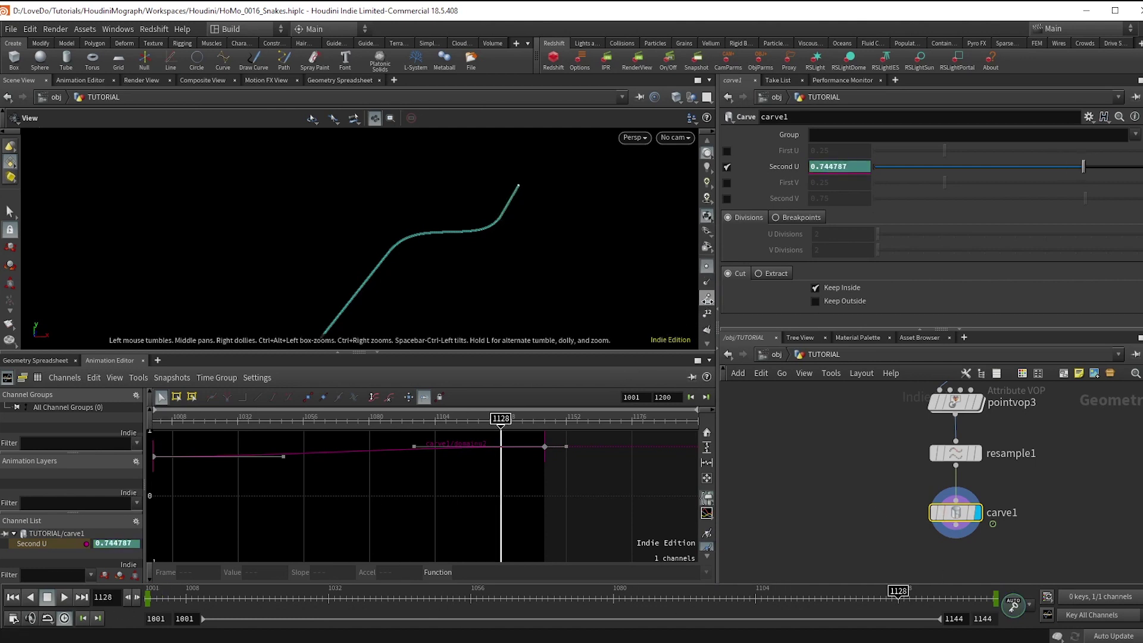
right_drag(516, 211, 556, 206)
middle_drag(557, 207, 556, 260)
right_drag(530, 203, 581, 178)
drag(798, 596, 755, 592)
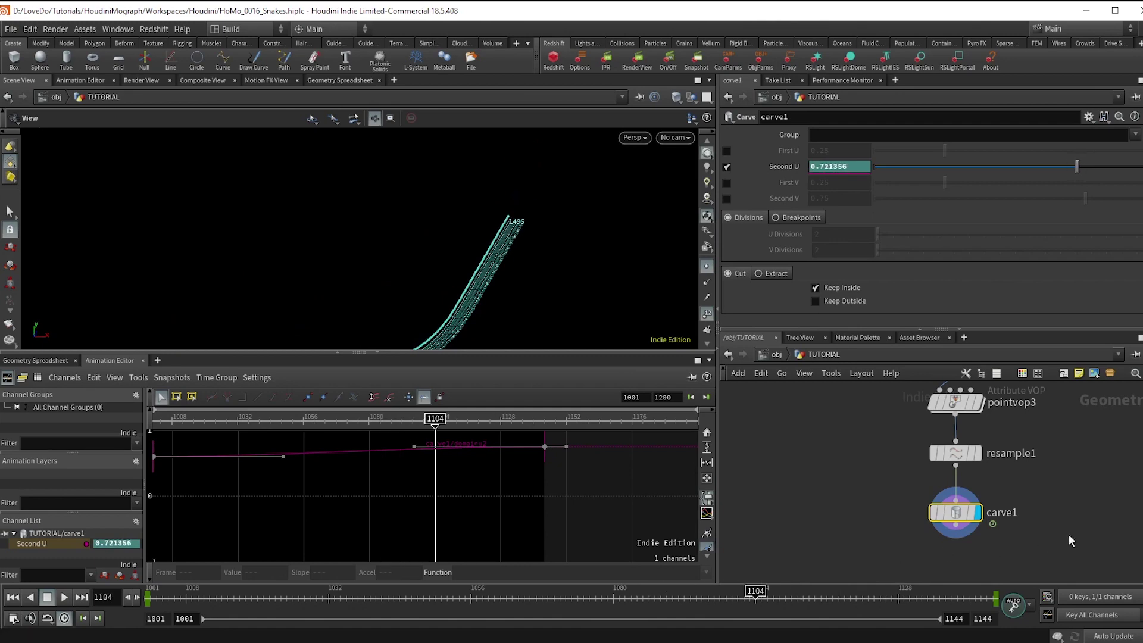
Append a Sort node after carve1, display its result, and enable Reverse Point Sort
key(Tab)
text(sort)
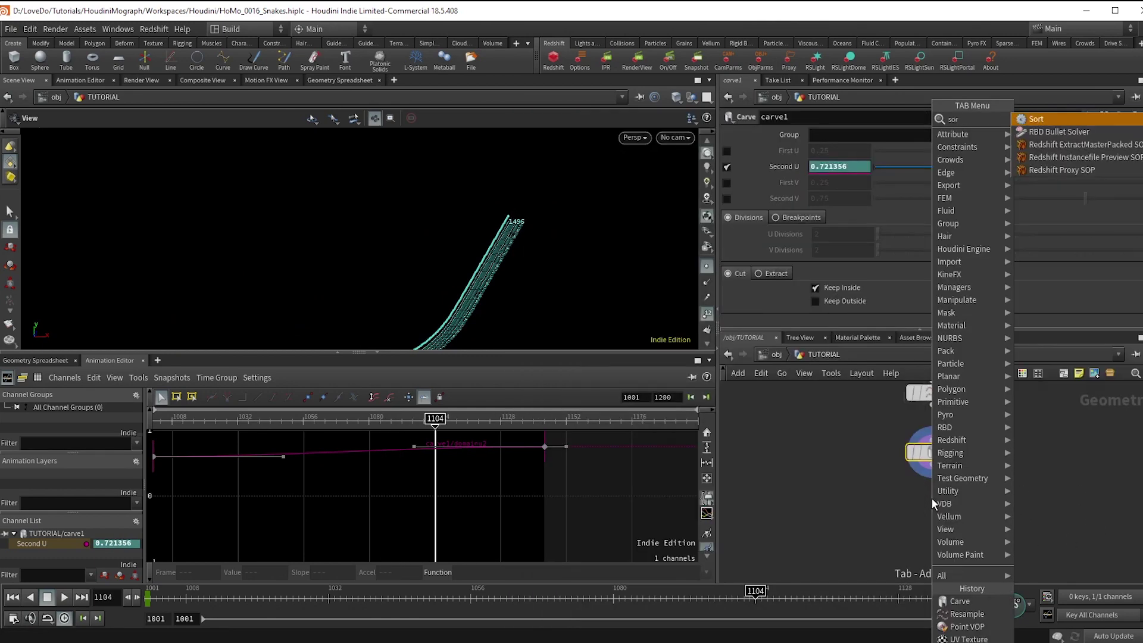
key(Return)
click(955, 504)
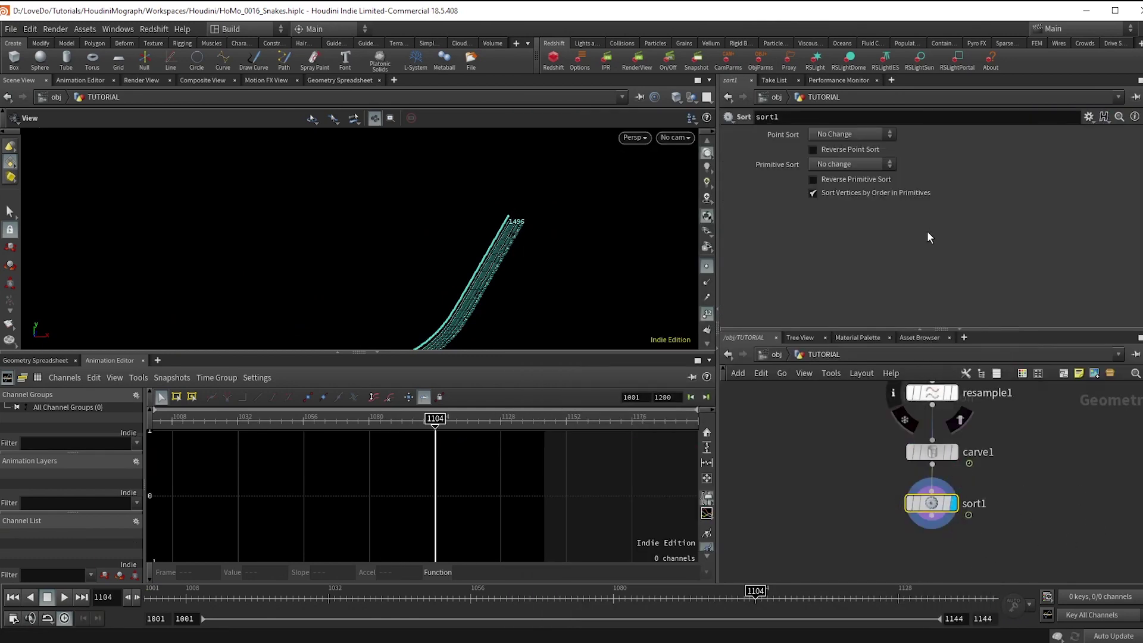
click(814, 149)
drag(739, 598, 661, 602)
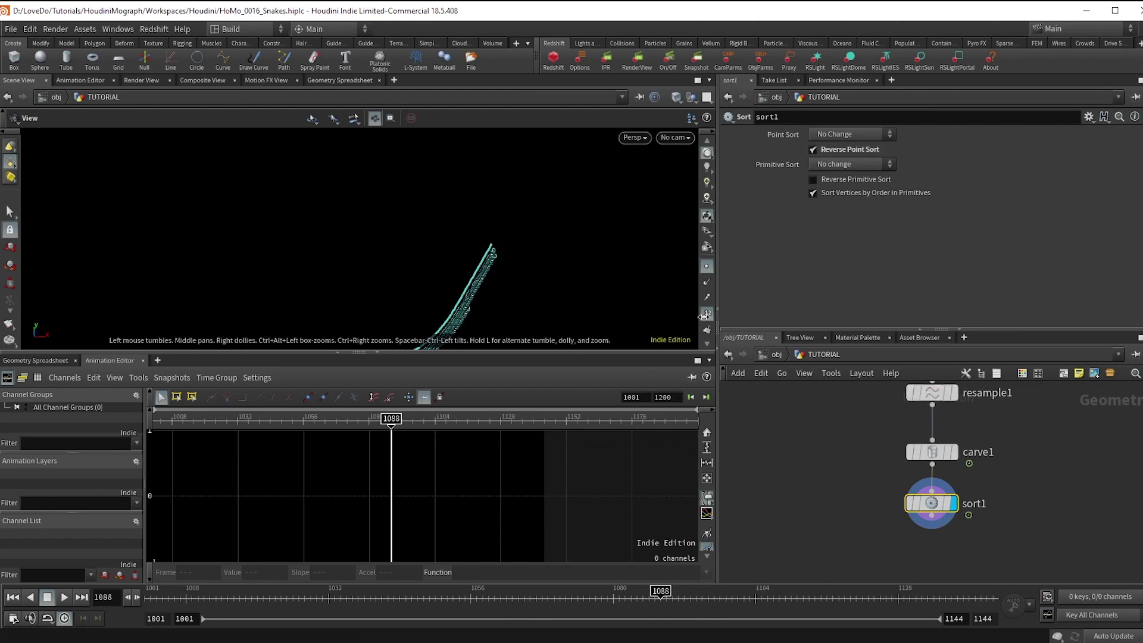
Turn off the point numbers and point markers in the viewport and frame the whole curve
click(707, 313)
click(707, 267)
right_drag(476, 271, 402, 274)
middle_drag(403, 274, 441, 192)
right_drag(440, 192, 408, 237)
middle_drag(408, 237, 442, 205)
right_drag(441, 205, 342, 222)
middle_drag(433, 252, 436, 240)
Branch a second Carve node off resample1, display it, and enable only its Second U at 0.5
middle_drag(991, 447, 993, 469)
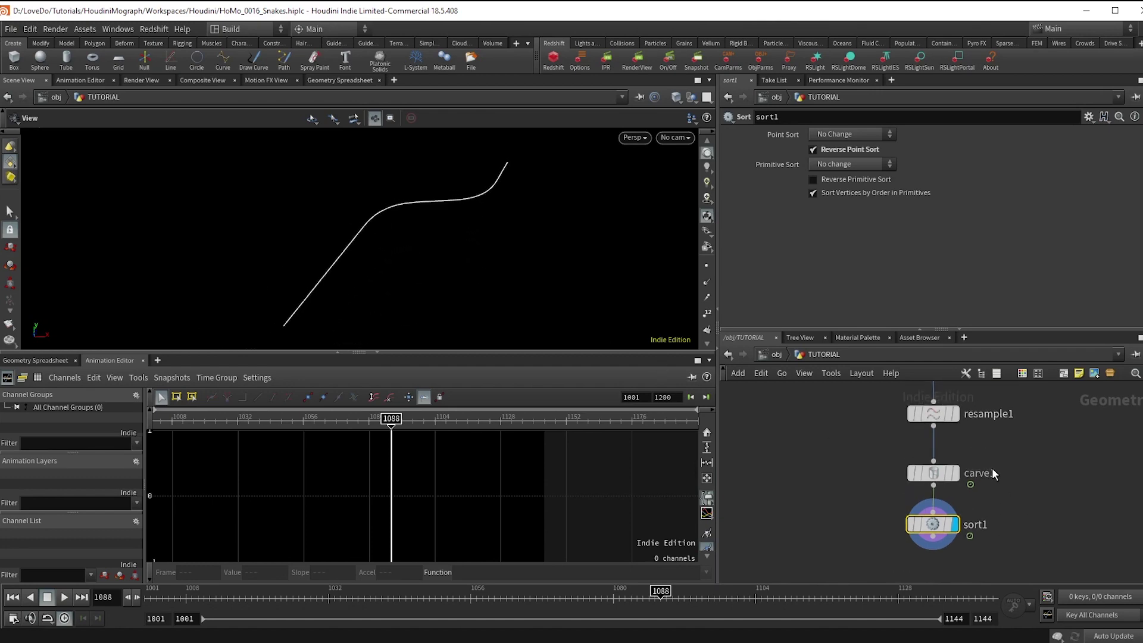
key(Tab)
text(carv)
key(Return)
click(863, 468)
click(862, 461)
click(933, 426)
click(727, 151)
click(728, 167)
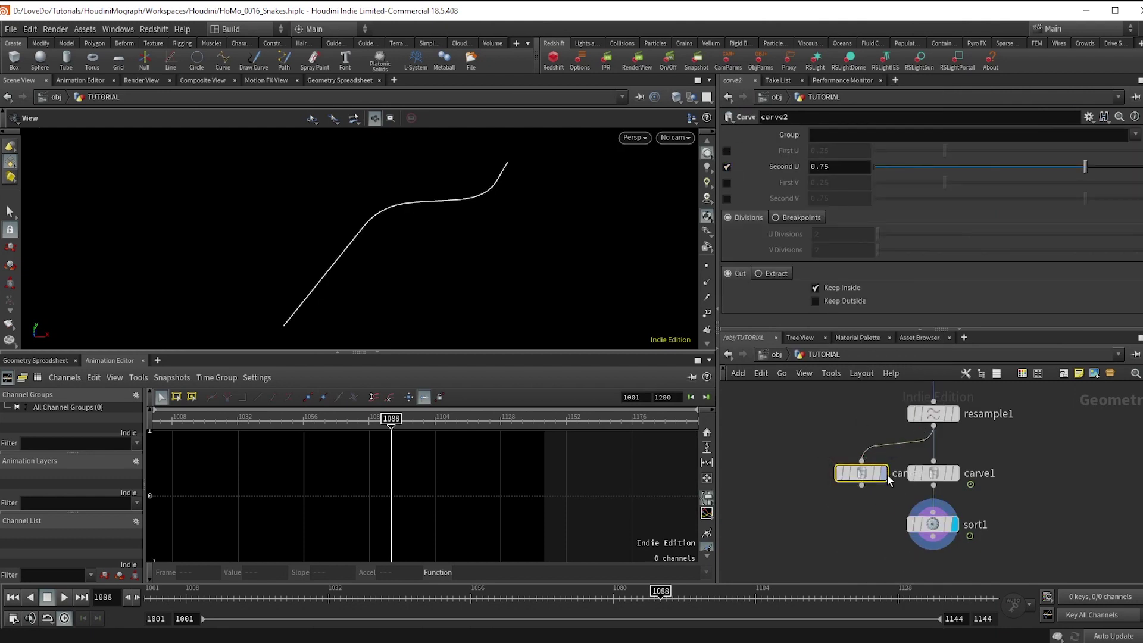
click(883, 473)
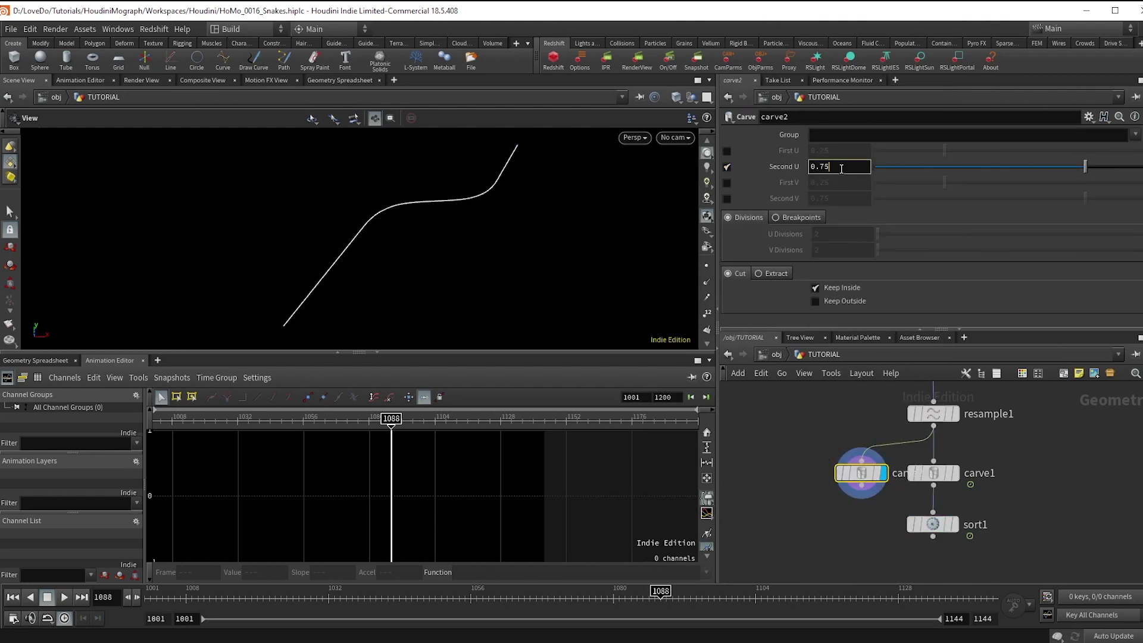
key(Return)
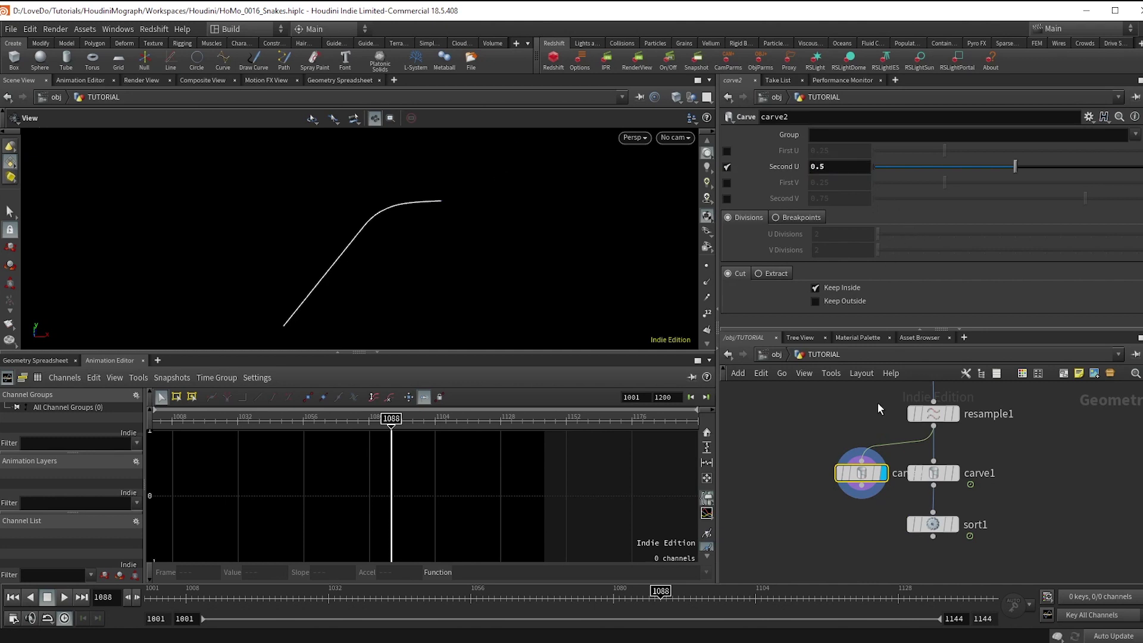
Move carve2 farther from carve1 and place a duplicate of sort1 beneath it, wired to carve2
middle_drag(878, 528, 882, 518)
drag(866, 464, 850, 464)
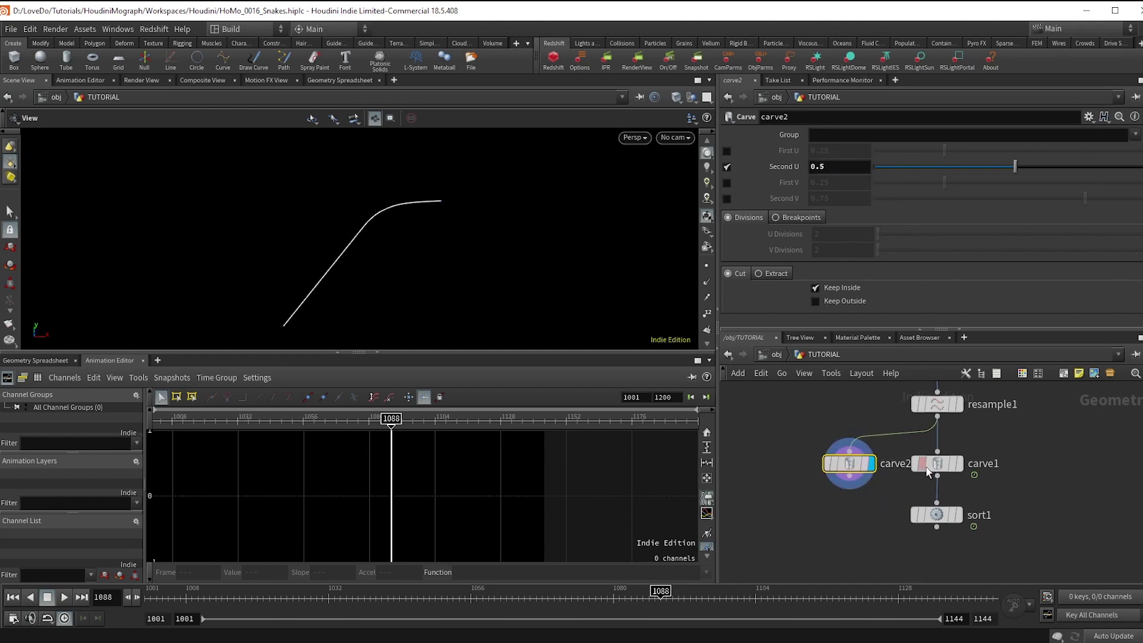
mouse_move(938, 471)
alt+drag(937, 515, 849, 515)
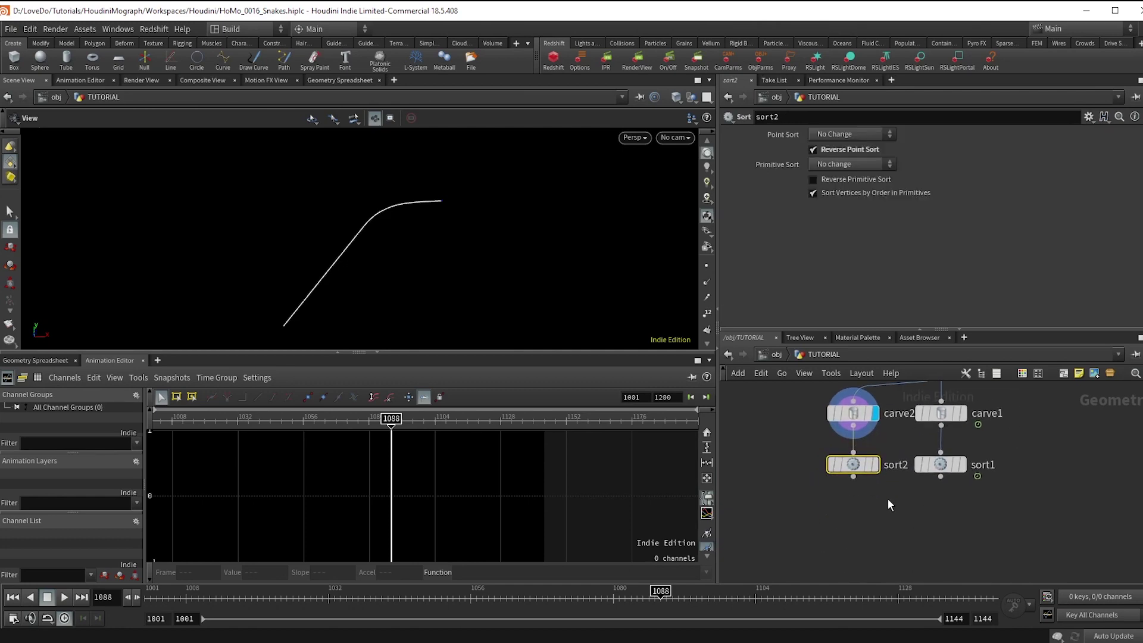
Add an Attribute Copy node with sort2 as its first input and set its Attribute Name to P
key(Tab)
text(attr cop)
key(Return)
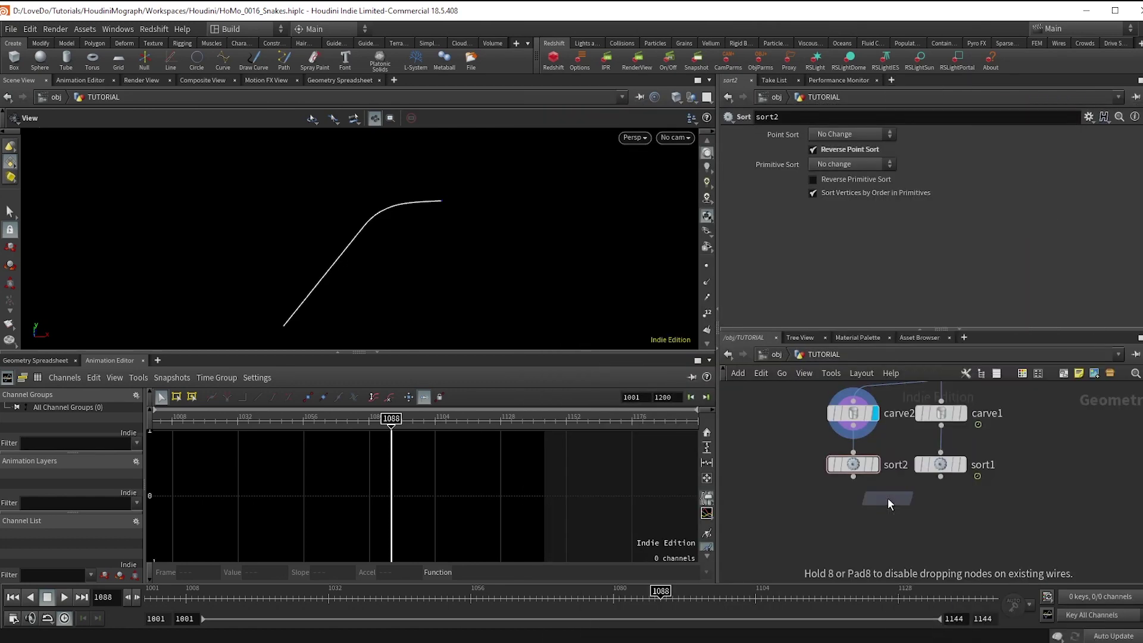
click(888, 498)
drag(888, 504, 853, 477)
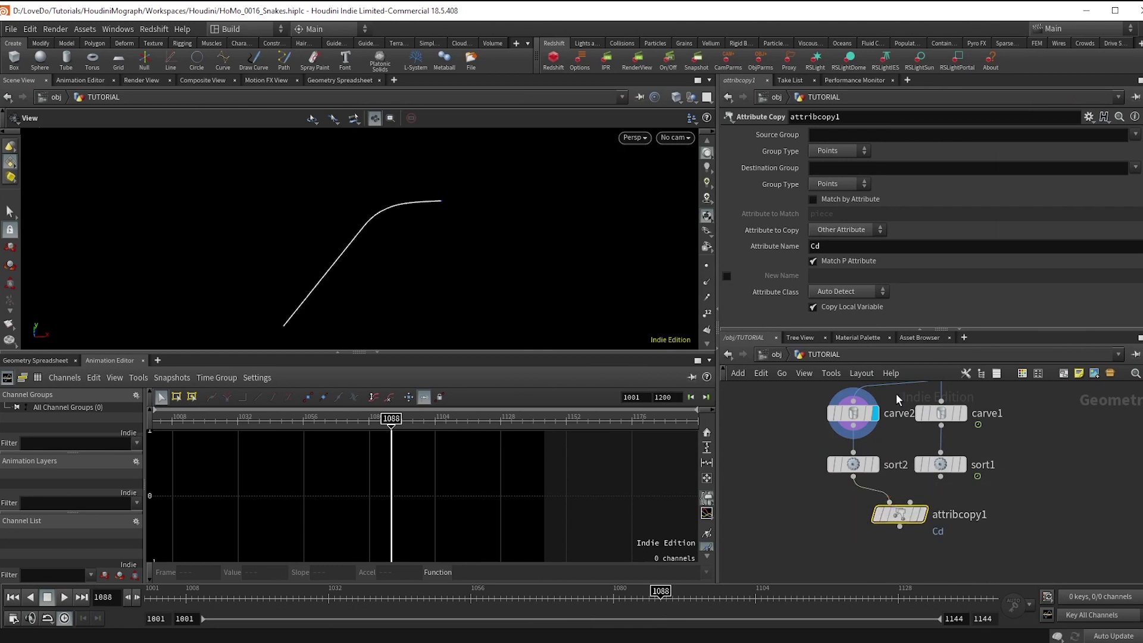
drag(844, 248, 775, 249)
key(Return)
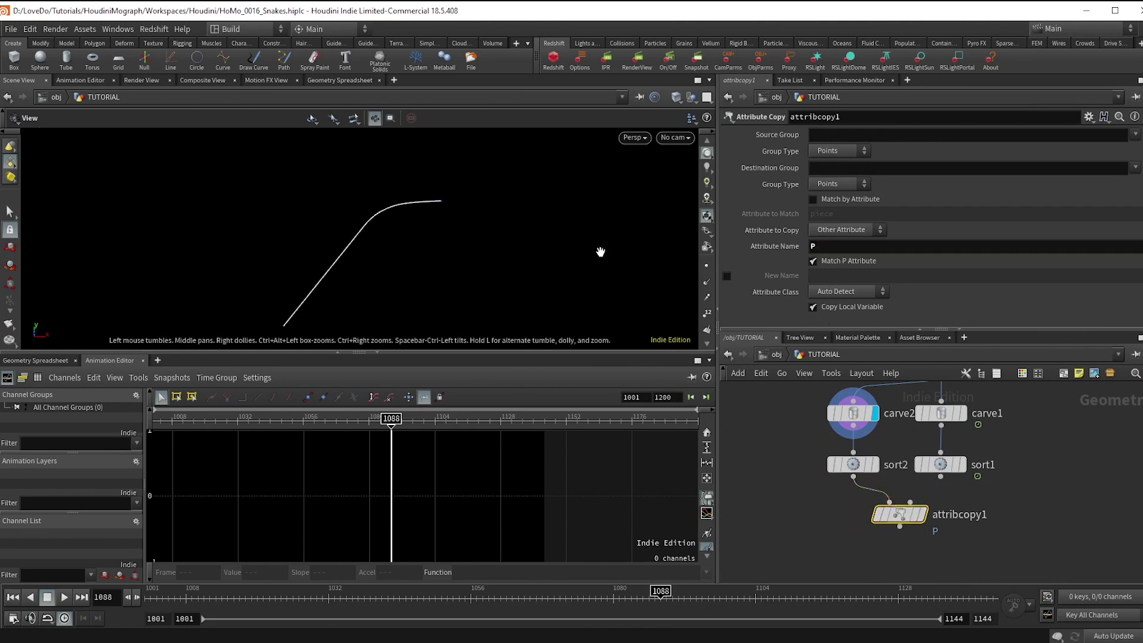
Connect sort1 to attribcopy1's second input, display the result, and scrub the timeline to check the motion
click(941, 477)
click(911, 502)
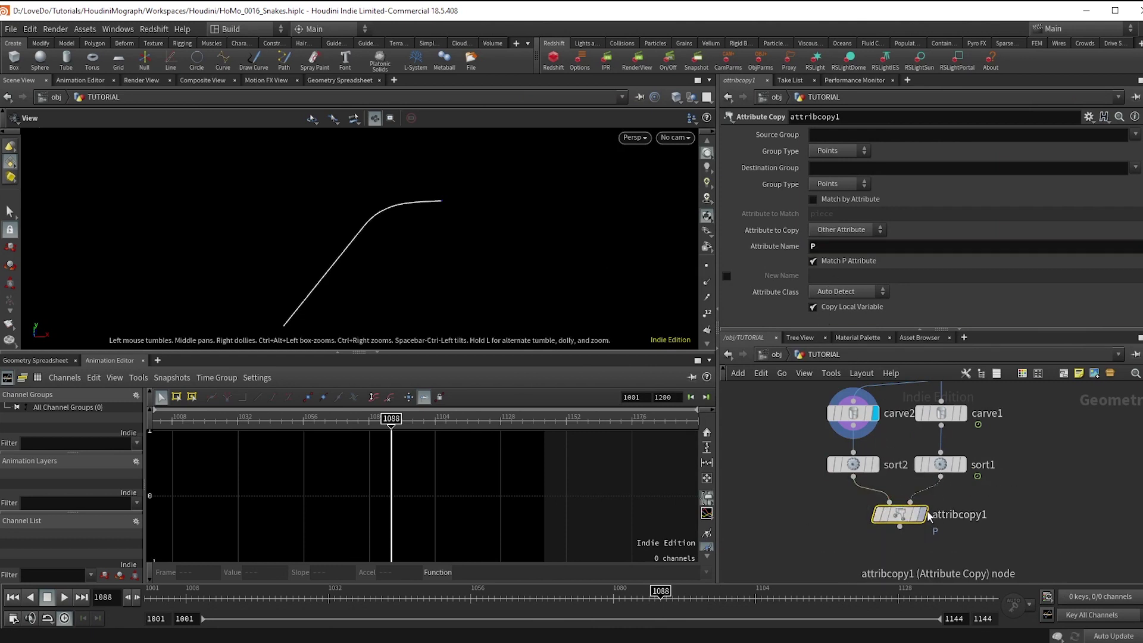
click(923, 514)
drag(654, 603, 46, 596)
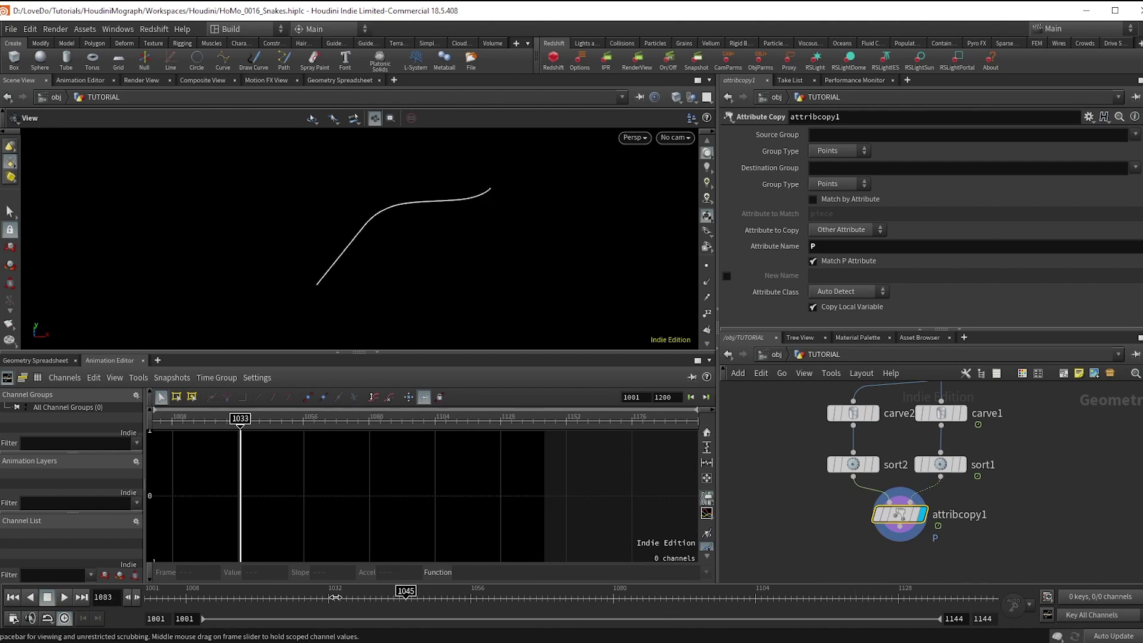
drag(899, 521, 940, 539)
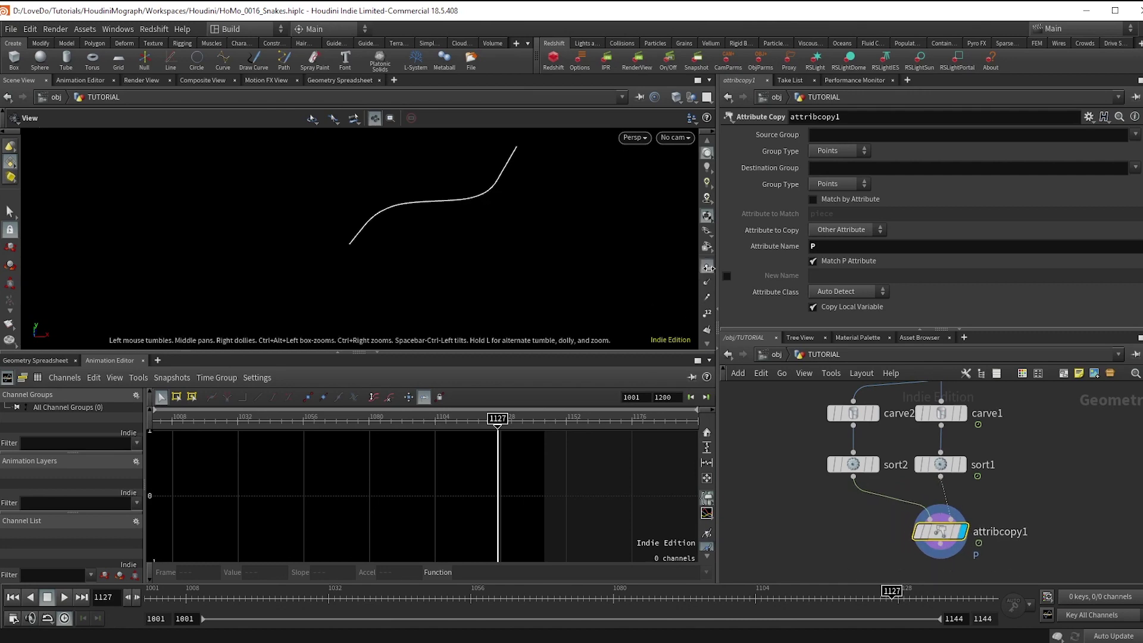
Append a Resample node after attribcopy1 and display its result
middle_drag(941, 553, 952, 502)
key(Tab)
text(re)
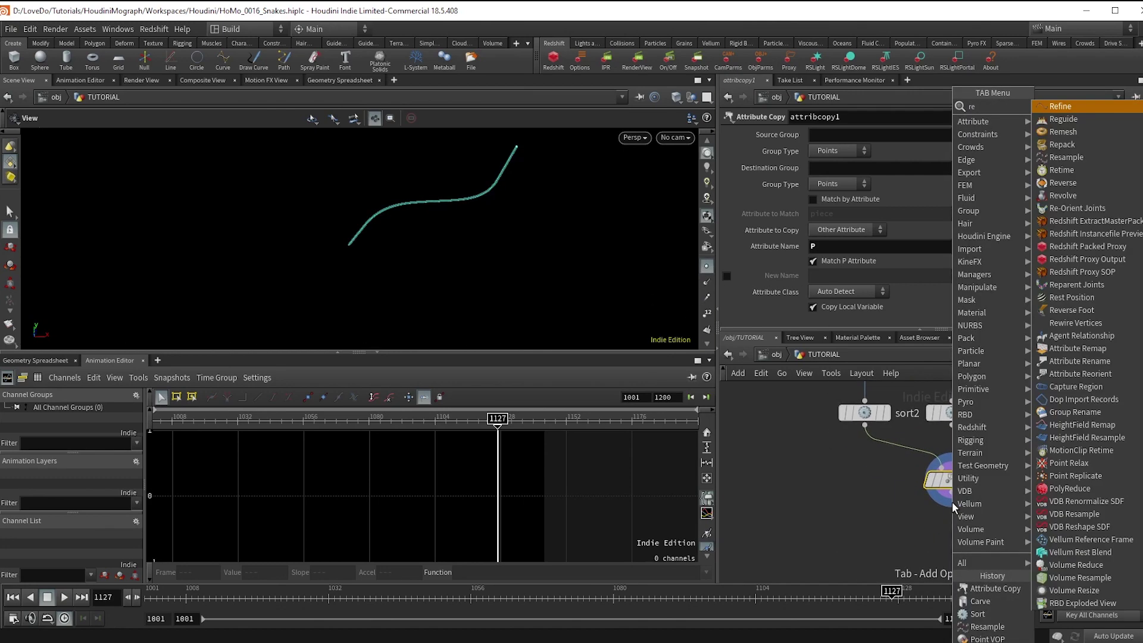
text(s)
key(Return)
click(953, 530)
click(979, 505)
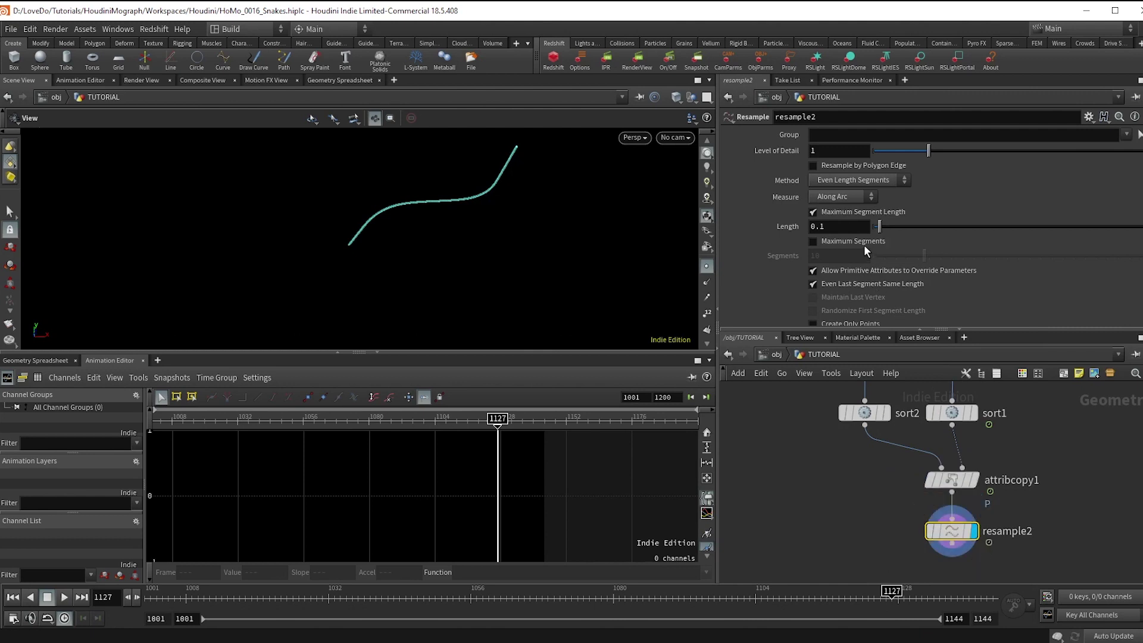
Set resample2's Length to 0.5 and enable Maximum Segments with 110 segments
right_drag(521, 218, 393, 203)
middle_drag(393, 203, 393, 232)
drag(880, 599, 788, 600)
scroll(870, 254, down, 3)
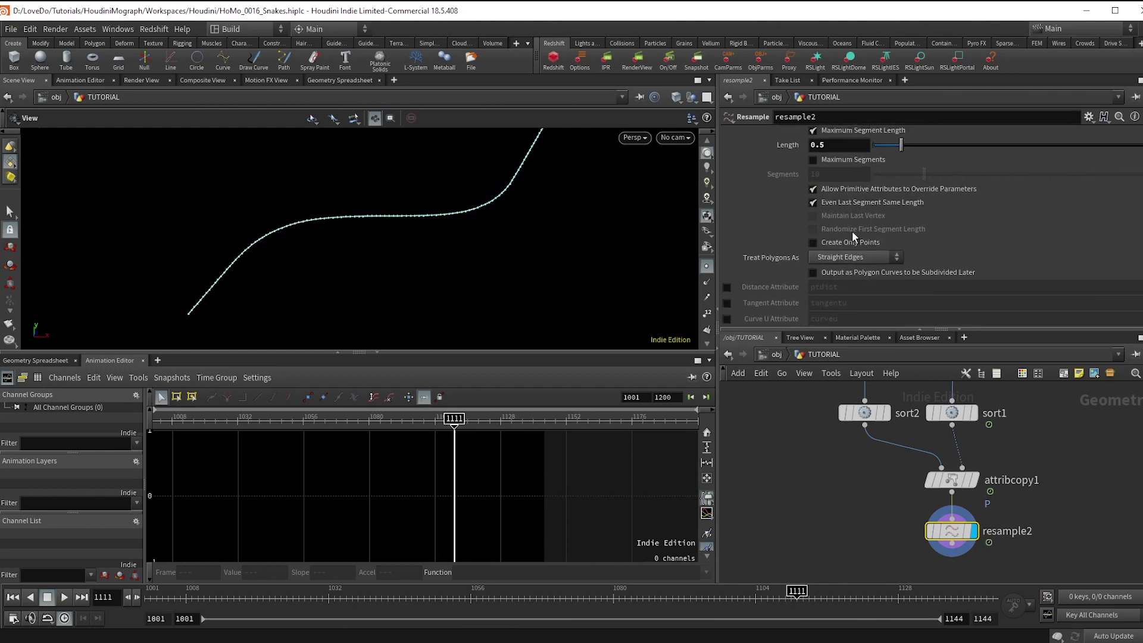
scroll(852, 231, up, 1)
click(814, 176)
click(819, 190)
text(110)
key(Return)
right_drag(498, 248, 395, 248)
middle_drag(395, 248, 390, 268)
drag(790, 600, 657, 595)
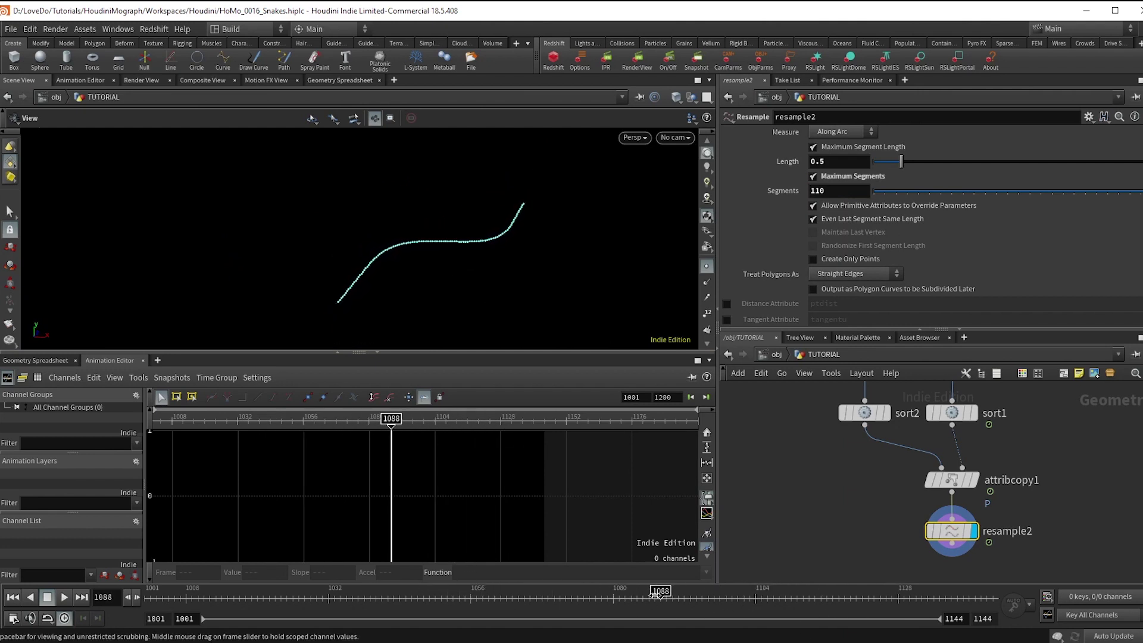
Place a duplicate of pointvop2 below resample2, connect it to resample2's output, and display its result
scroll(1042, 539, down, 3)
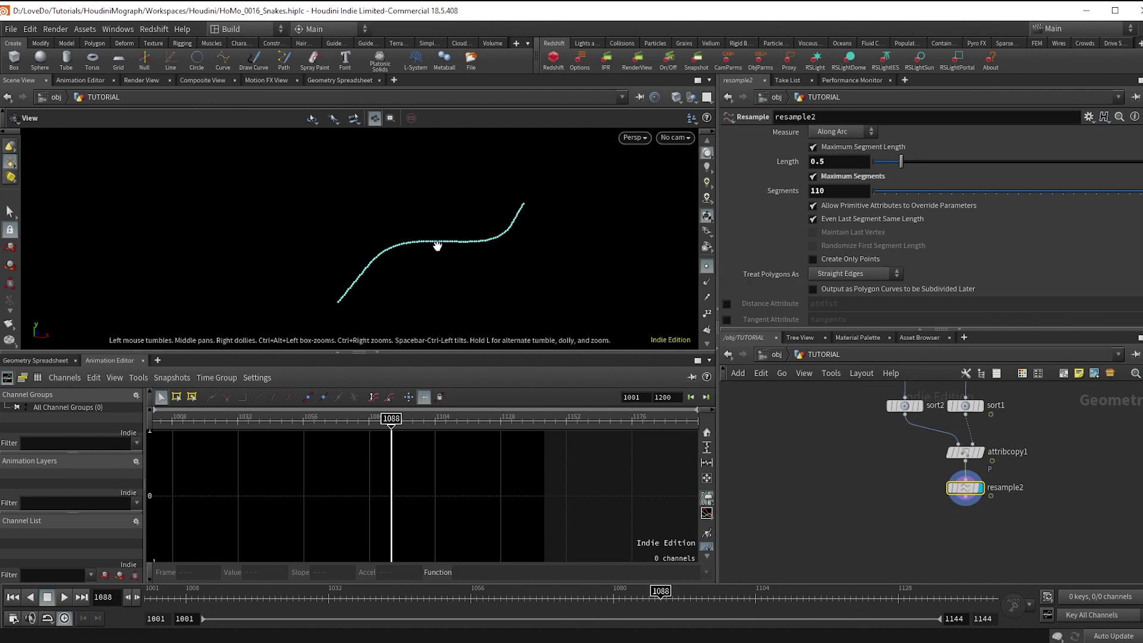
scroll(965, 498, up, 3)
scroll(999, 467, down, 7)
middle_drag(1003, 452, 980, 529)
scroll(957, 472, up, 4)
scroll(1041, 480, down, 3)
alt+drag(967, 444, 938, 565)
scroll(998, 577, up, 6)
click(928, 538)
click(932, 483)
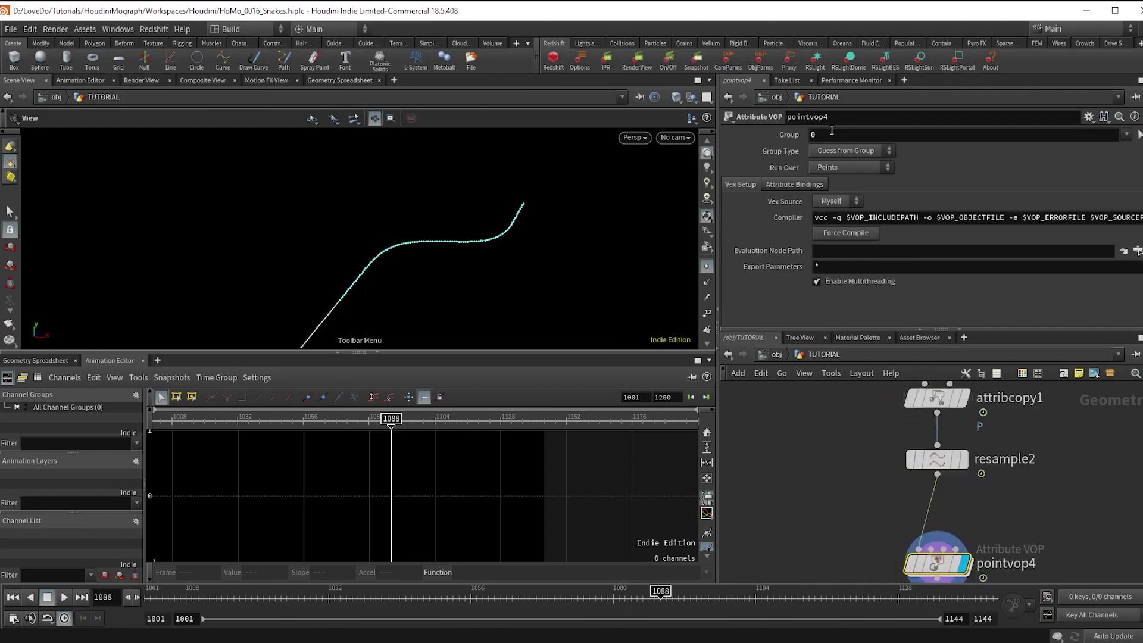
Clear pointvop4's Group and remove the displacement node and the global P wire to the output inside its network
double_click(941, 564)
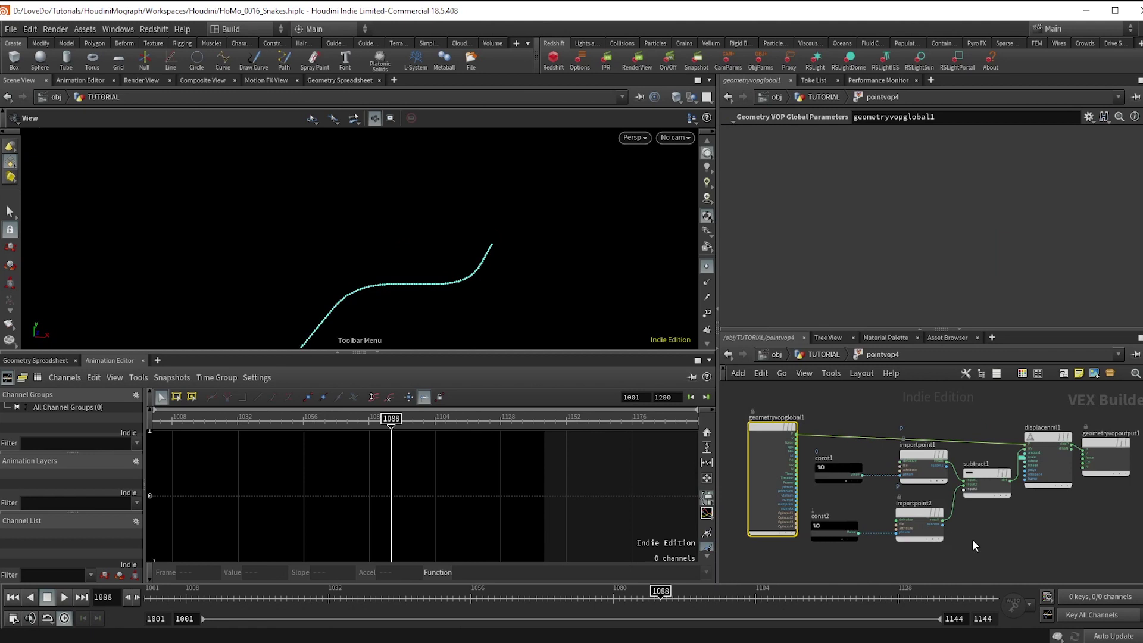
key(Delete)
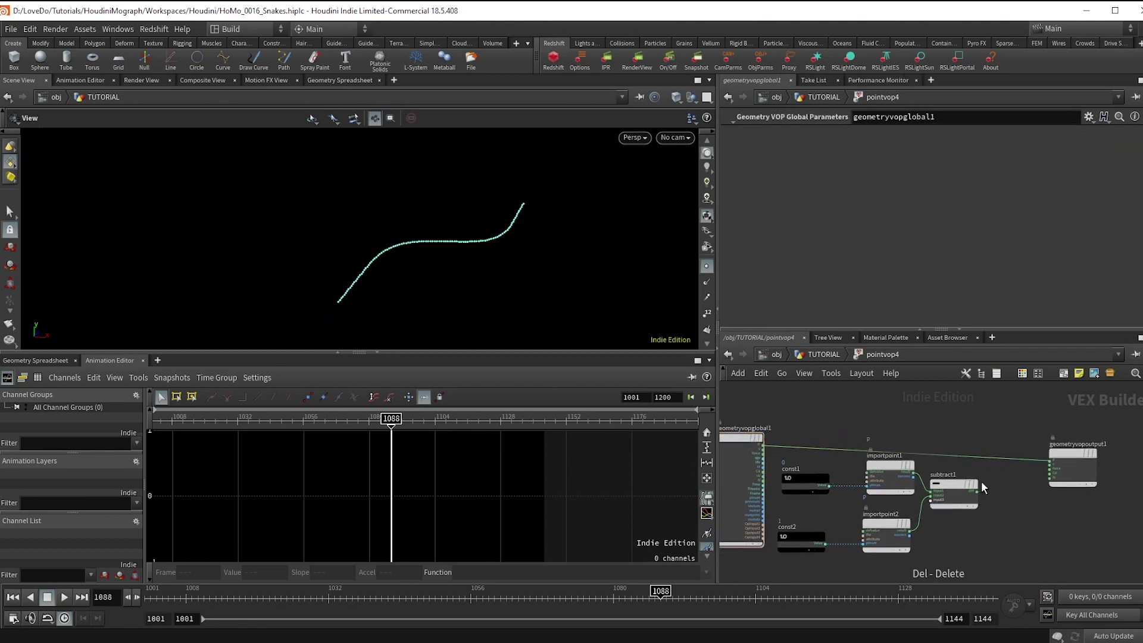
key(y)
drag(1030, 486, 1009, 388)
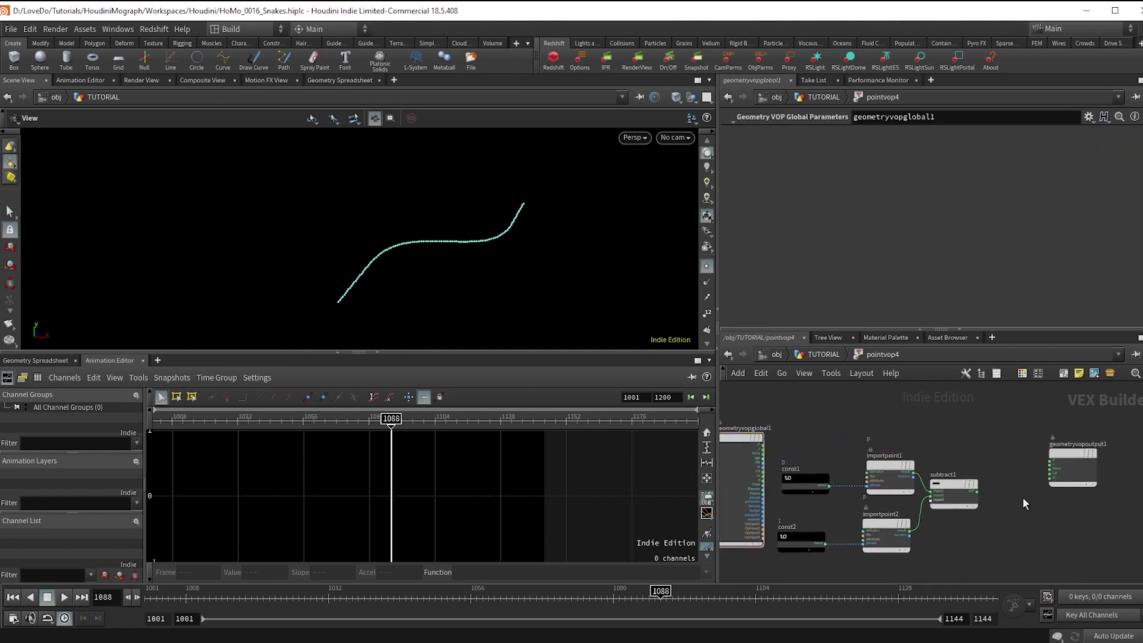
Delete the const1 and const2 nodes that feed the two import point nodes
middle_drag(1023, 499, 1028, 483)
scroll(974, 501, up, 1)
scroll(1025, 506, down, 2)
scroll(962, 500, up, 2)
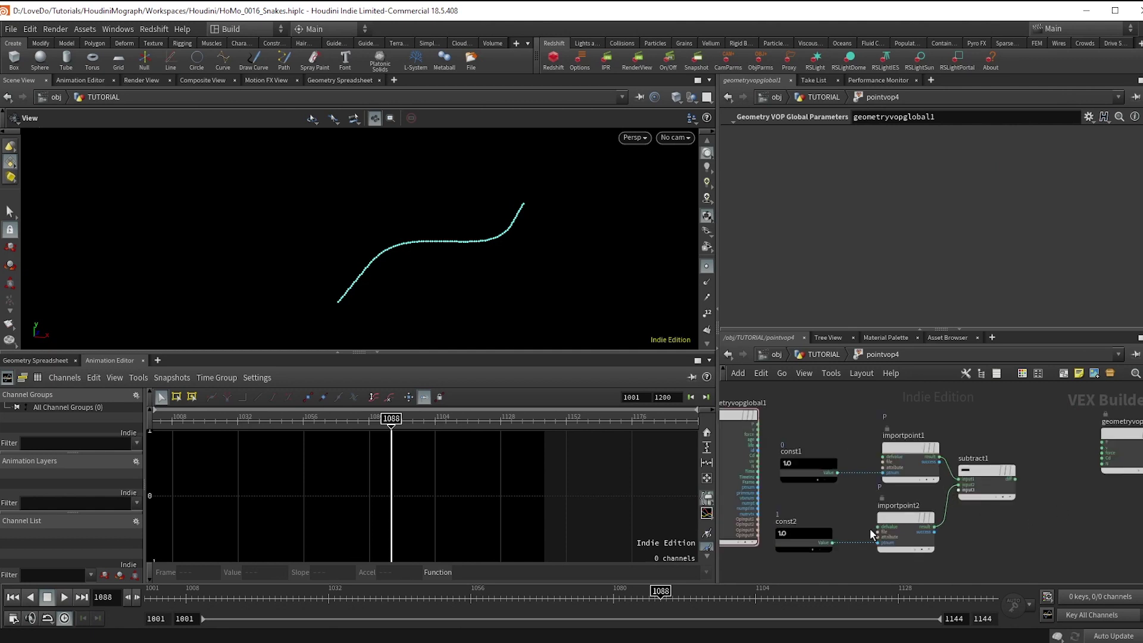
scroll(875, 507, up, 1)
drag(832, 599, 738, 598)
drag(794, 399, 792, 539)
key(Delete)
Wire the global ptnum output into importpoint1's ptnum and place a Subtract Constant node beside the globals node
click(885, 465)
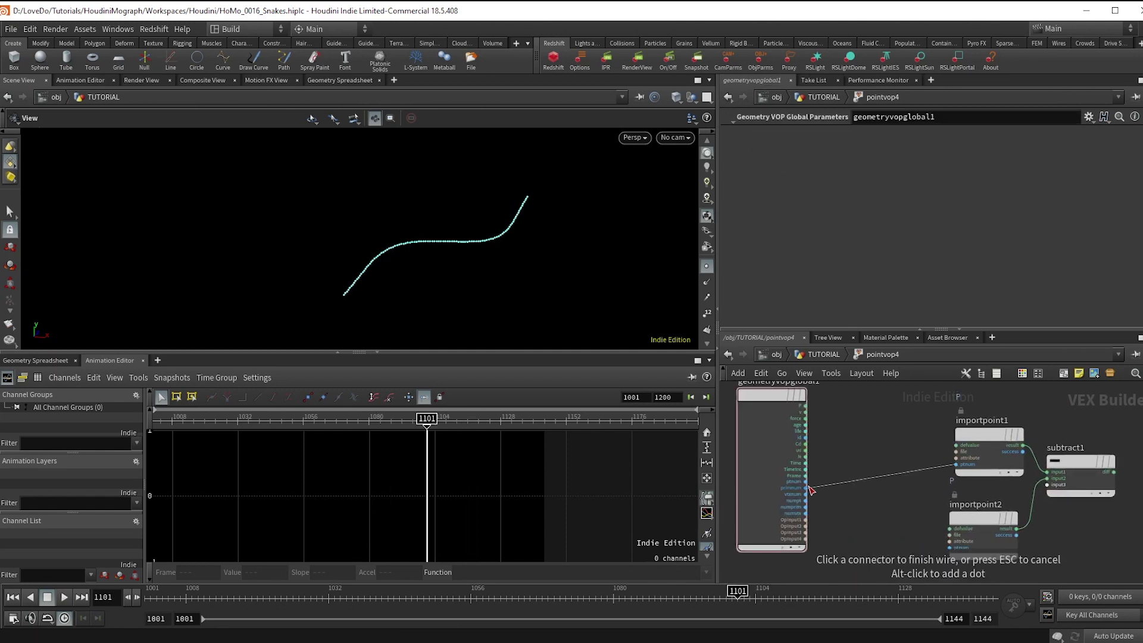
key(Tab)
text(su)
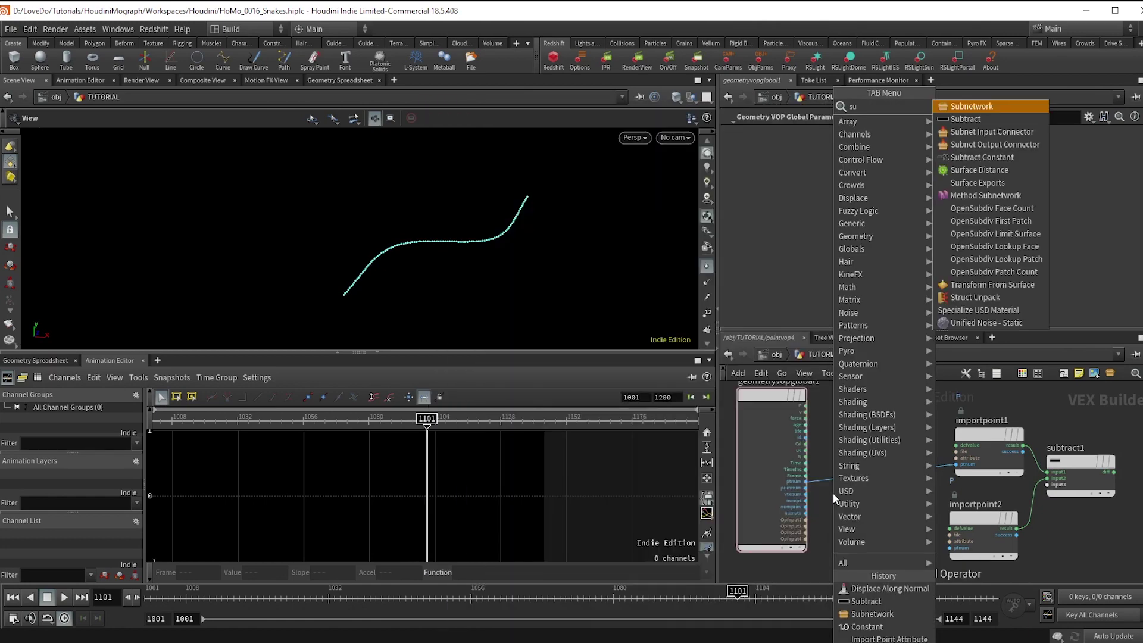
text(bcon)
key(Return)
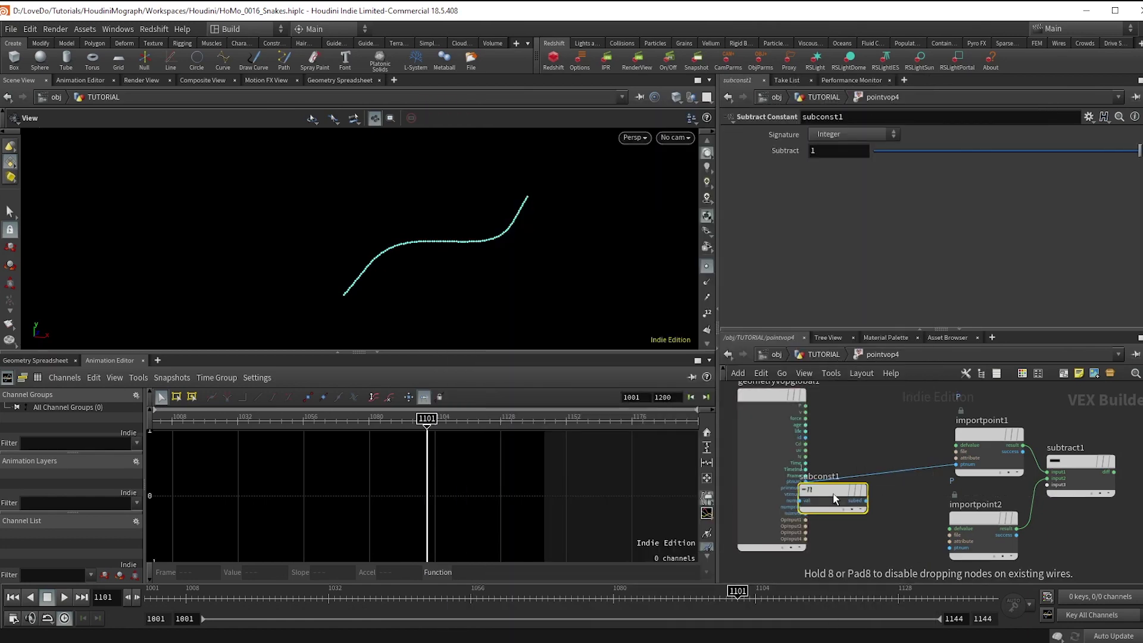
click(865, 500)
Feed the global ptnum into subconst1 and wire its result into importpoint2's ptnum
scroll(774, 486, up, 3)
click(782, 472)
click(818, 527)
middle_drag(946, 539, 866, 467)
click(856, 455)
click(948, 514)
Add a Normalize node after subtract1 and connect subtract1's diff output to it
scroll(945, 517, down, 5)
scroll(1072, 477, up, 3)
middle_drag(1072, 477, 977, 502)
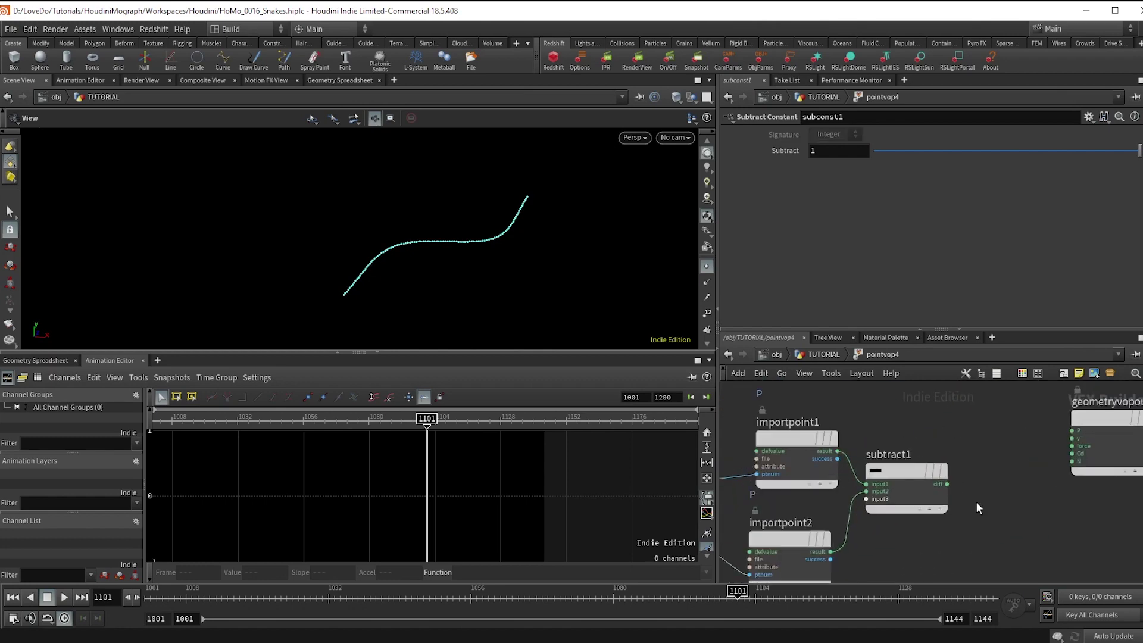
key(Tab)
text(normalize)
key(Return)
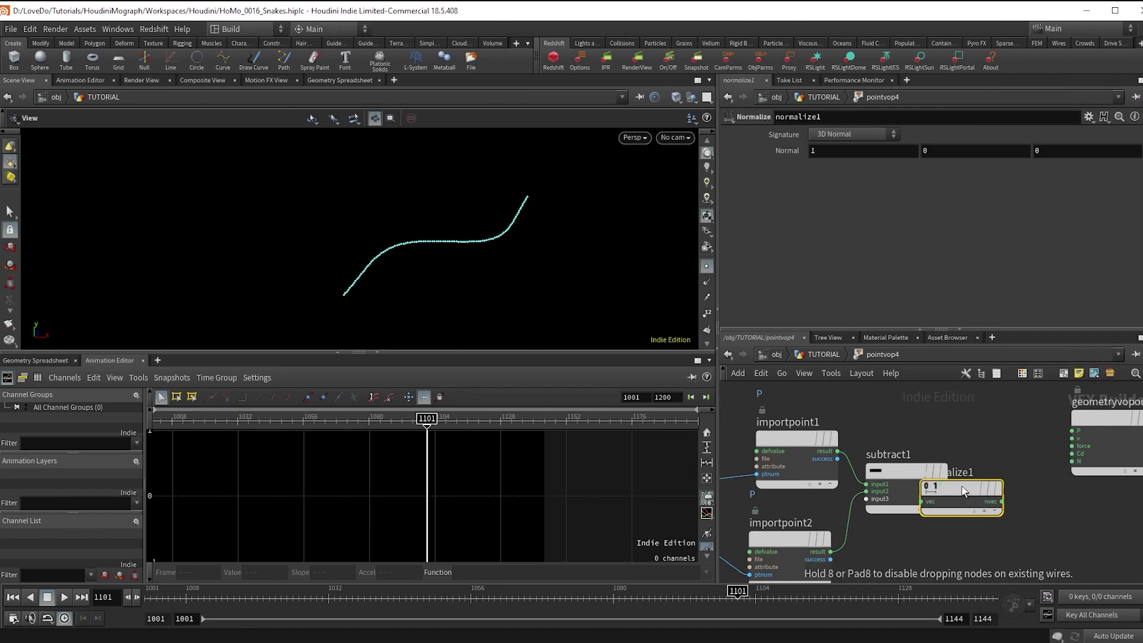
drag(962, 487, 1018, 460)
click(977, 474)
click(947, 485)
Wire normalize1's output into the N input of the geometry output node
scroll(1003, 506, down, 3)
mouse_move(1003, 506)
middle_down()
mouse_move(978, 509)
mouse_move(995, 503)
middle_up()
scroll(986, 498, up, 5)
click(990, 491)
scroll(1006, 499, down, 2)
click(1077, 474)
middle_drag(1071, 500, 988, 466)
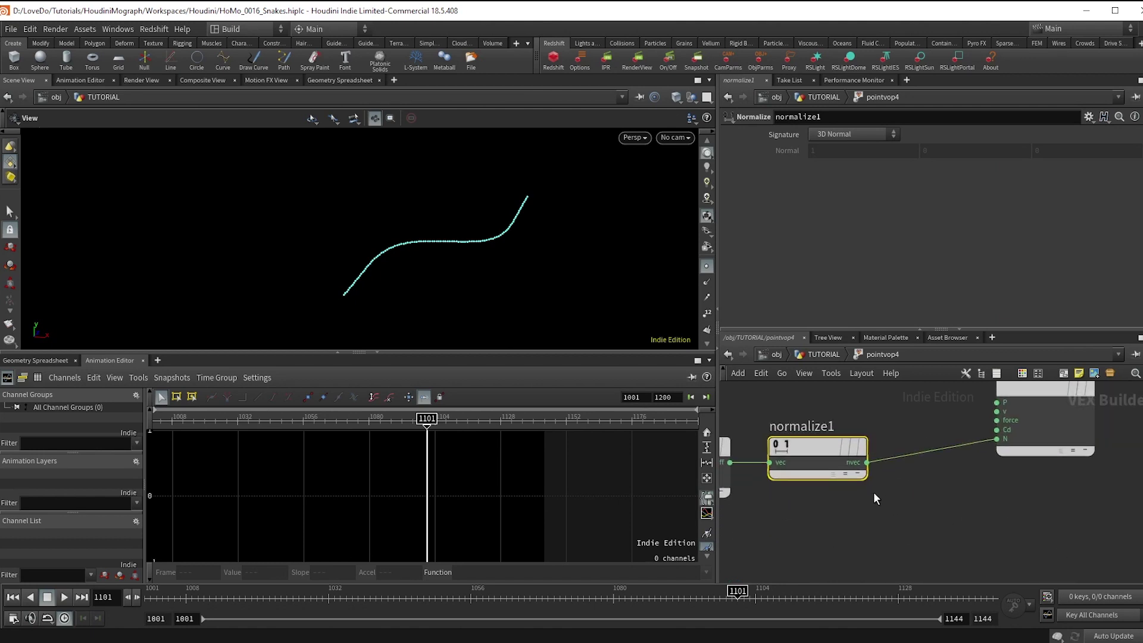
Add a Bind Export node fed by normalize1's output and name its parameter dir
click(867, 464)
key(Tab)
text(bind)
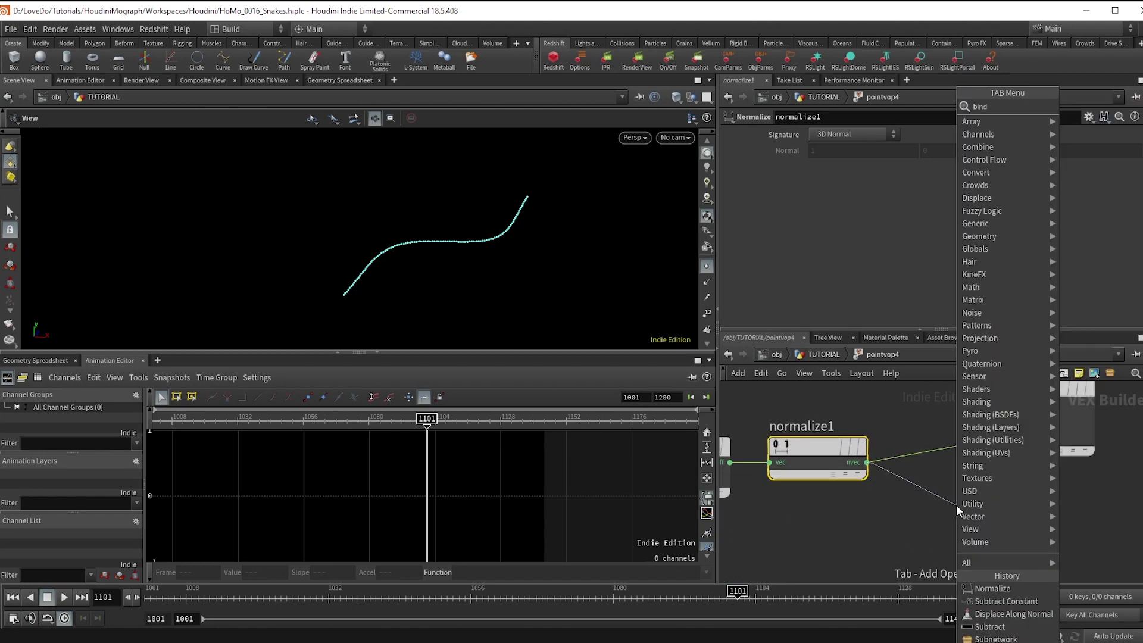
key(Return)
drag(978, 507, 970, 520)
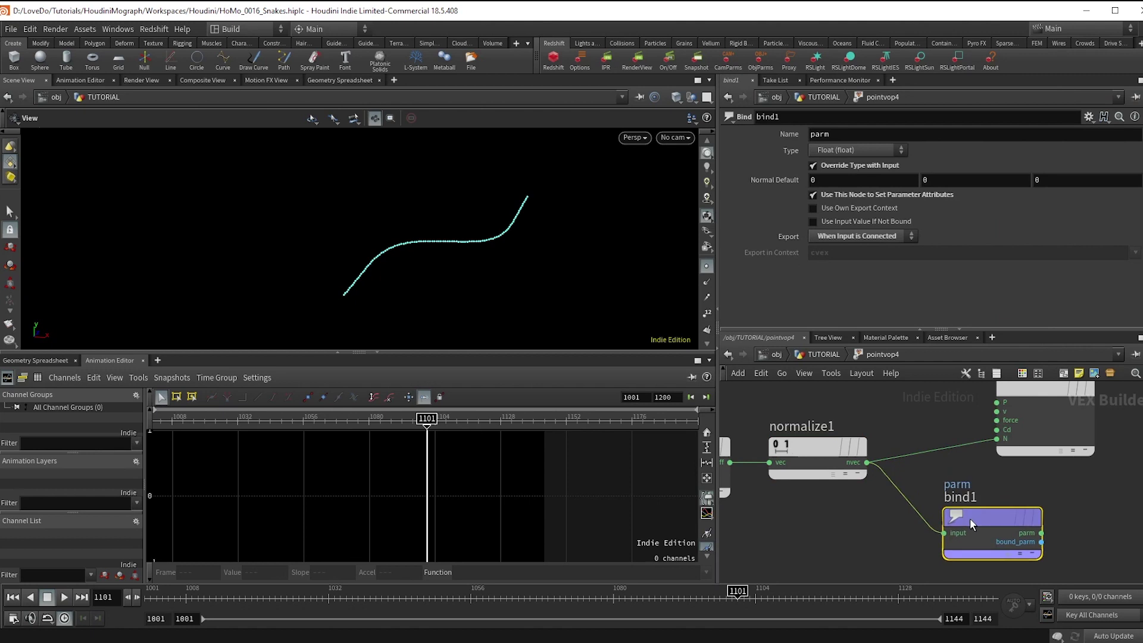
drag(839, 136, 719, 147)
text(dir)
key(Return)
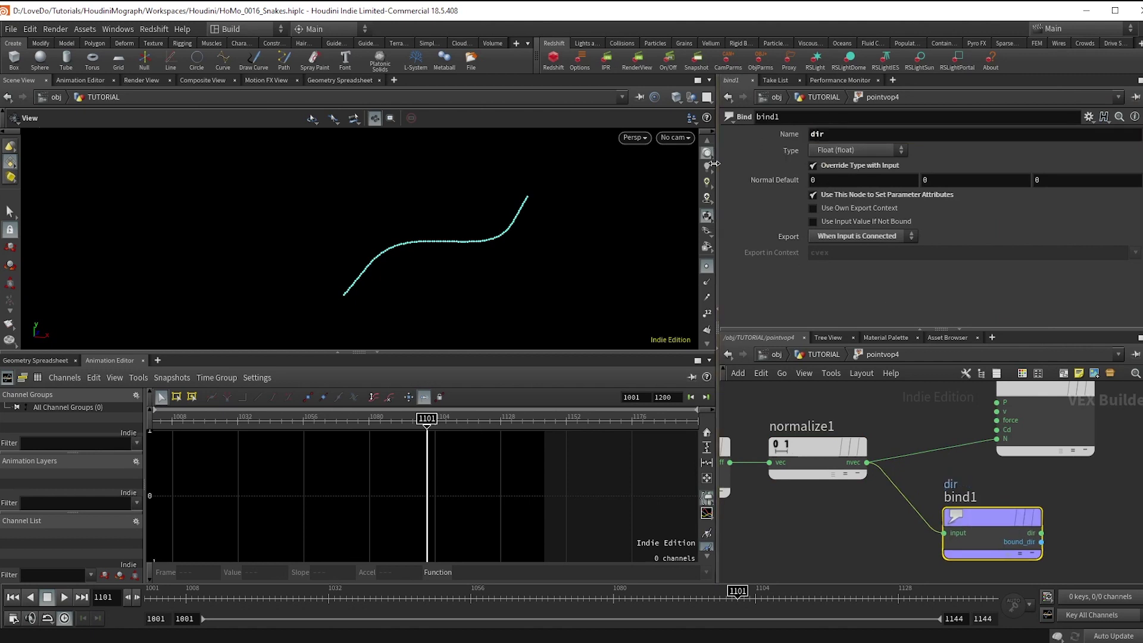
Return to the TUTORIAL network and add a Smooth node connected below pointvop4
click(835, 357)
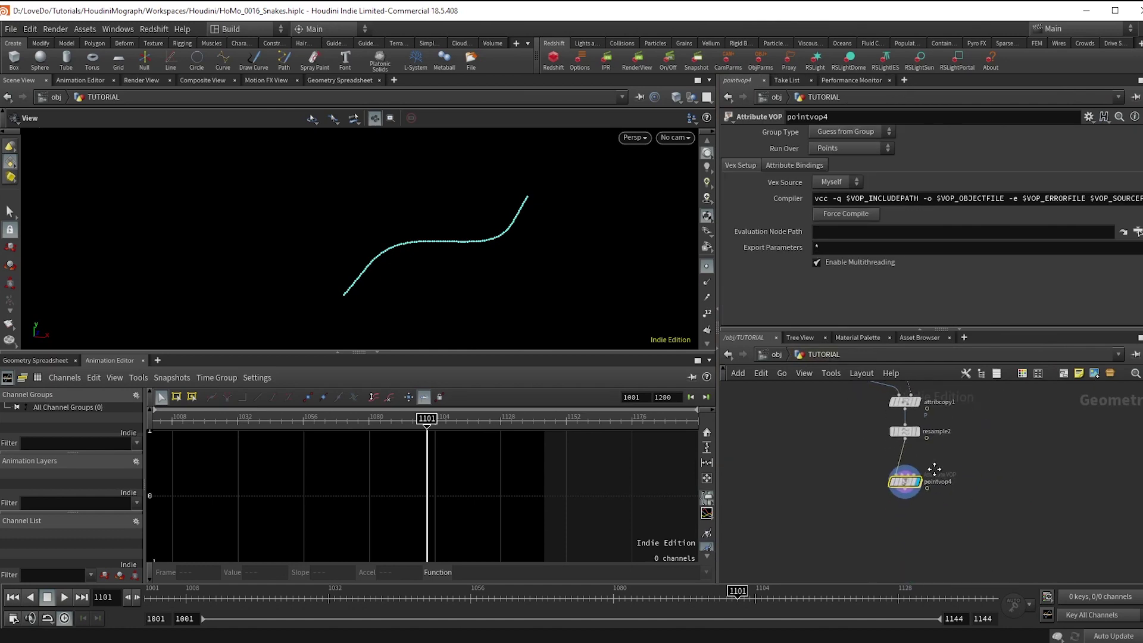
click(918, 480)
key(Tab)
text(smooth)
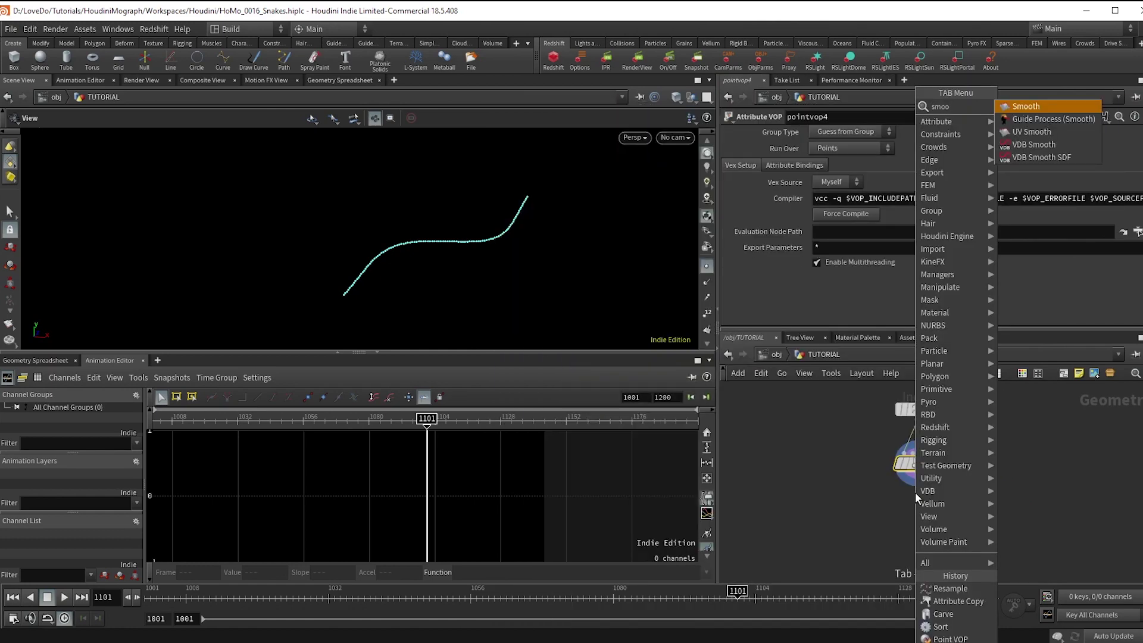
key(Return)
Set smooth1's Attributes to N and display its result
click(884, 186)
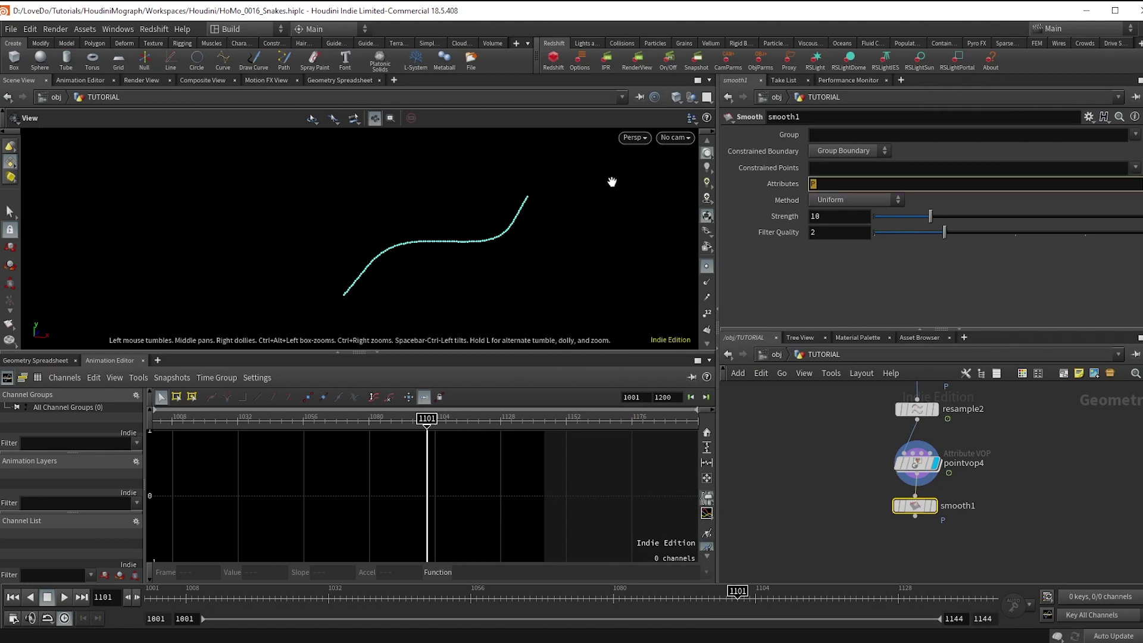
key(Return)
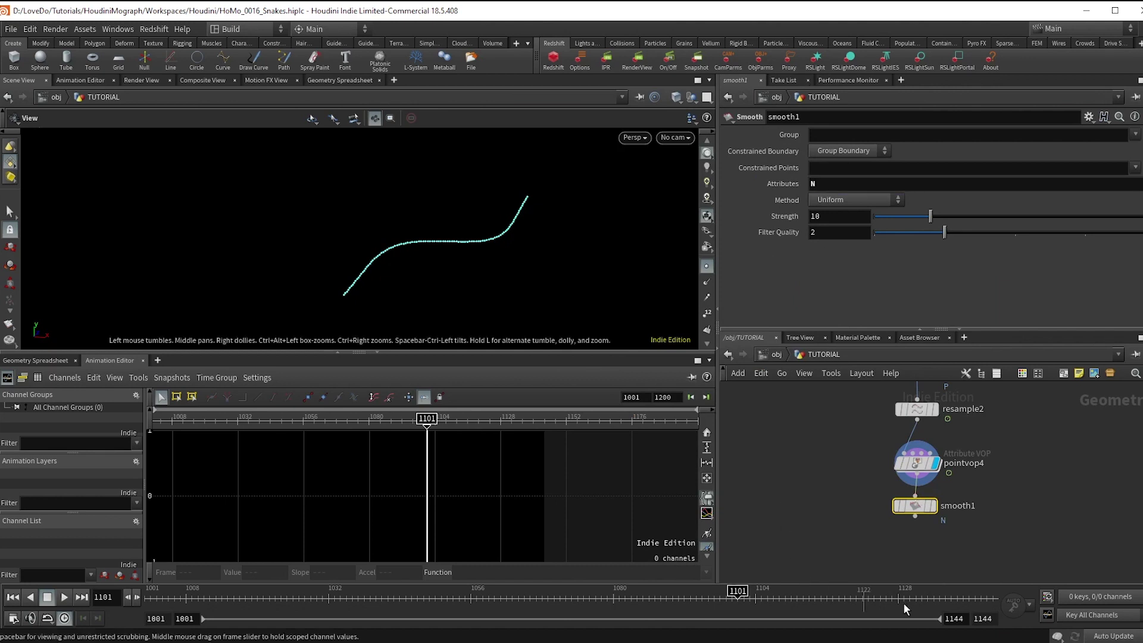
click(935, 510)
right_drag(514, 240, 723, 280)
right_drag(474, 272, 393, 266)
middle_drag(512, 298, 528, 253)
right_drag(527, 253, 451, 252)
scroll(451, 252, down, 2)
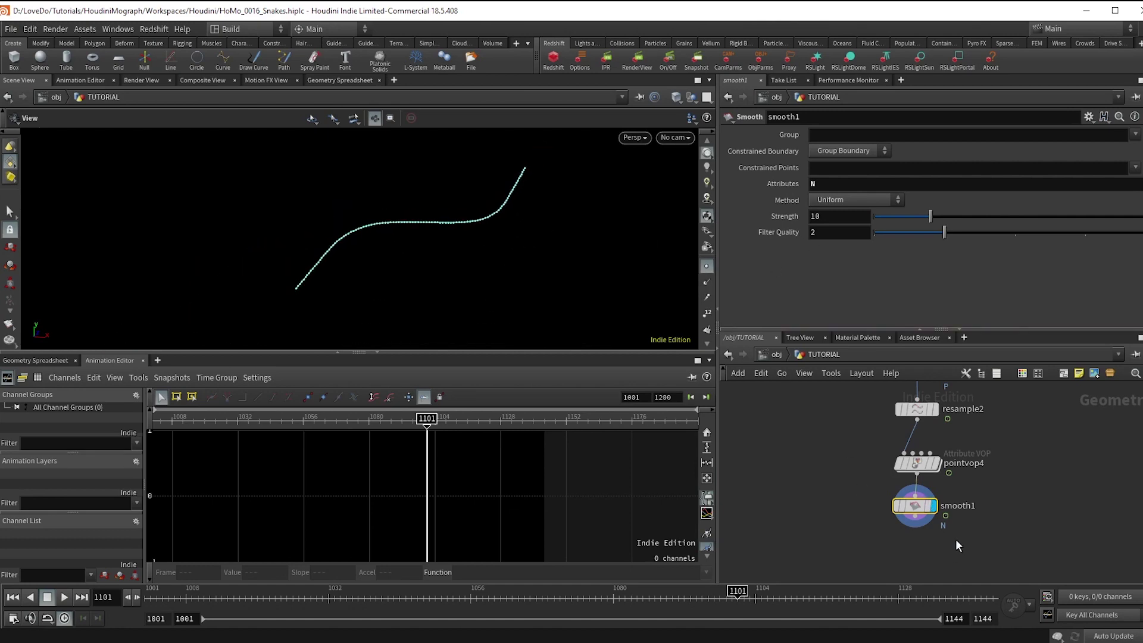
Place a Circle node beside smooth1 and set its Primitive Type to Polygon
key(Tab)
text(cir)
key(Return)
click(894, 494)
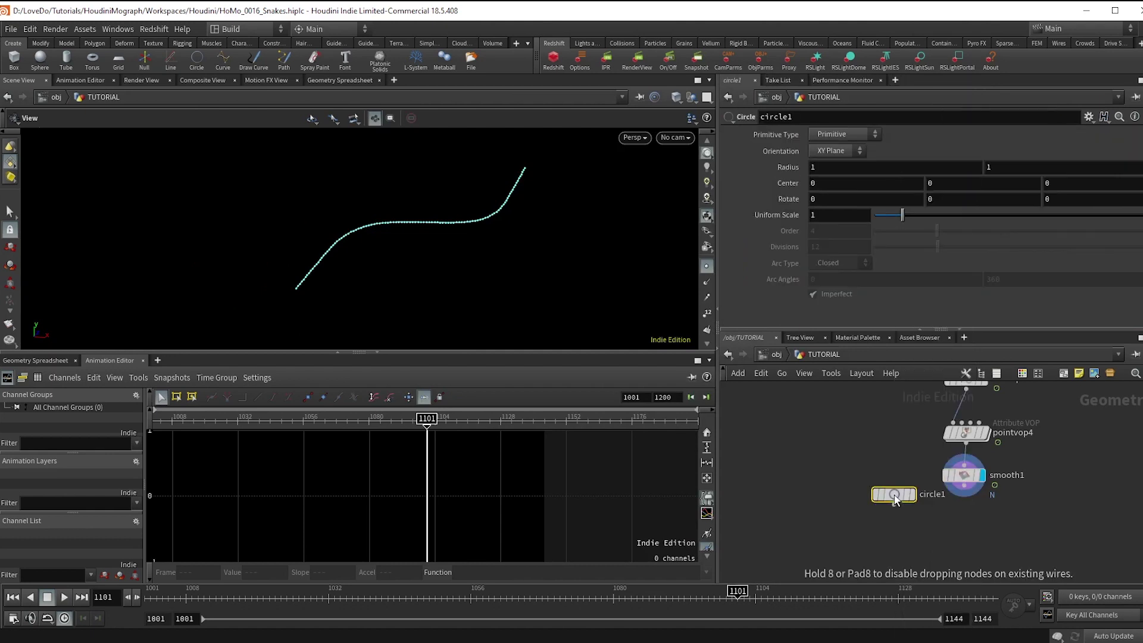
click(819, 135)
click(829, 158)
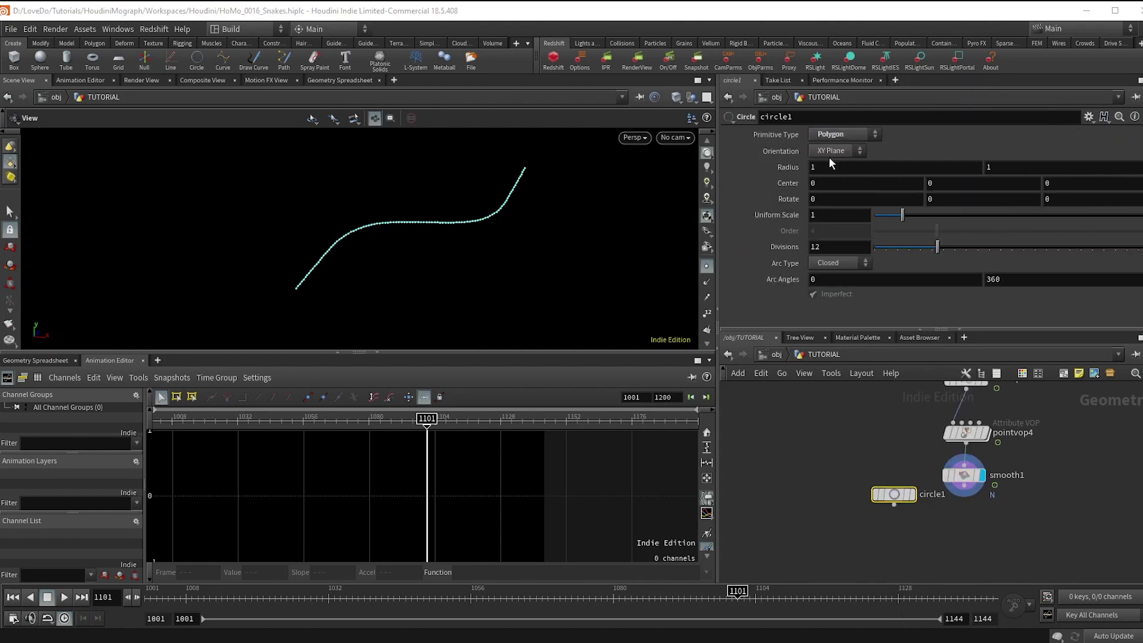
Set the circle's Divisions to 6 and its Arc Type to Open Arc
double_click(844, 247)
text(6)
key(Return)
click(823, 263)
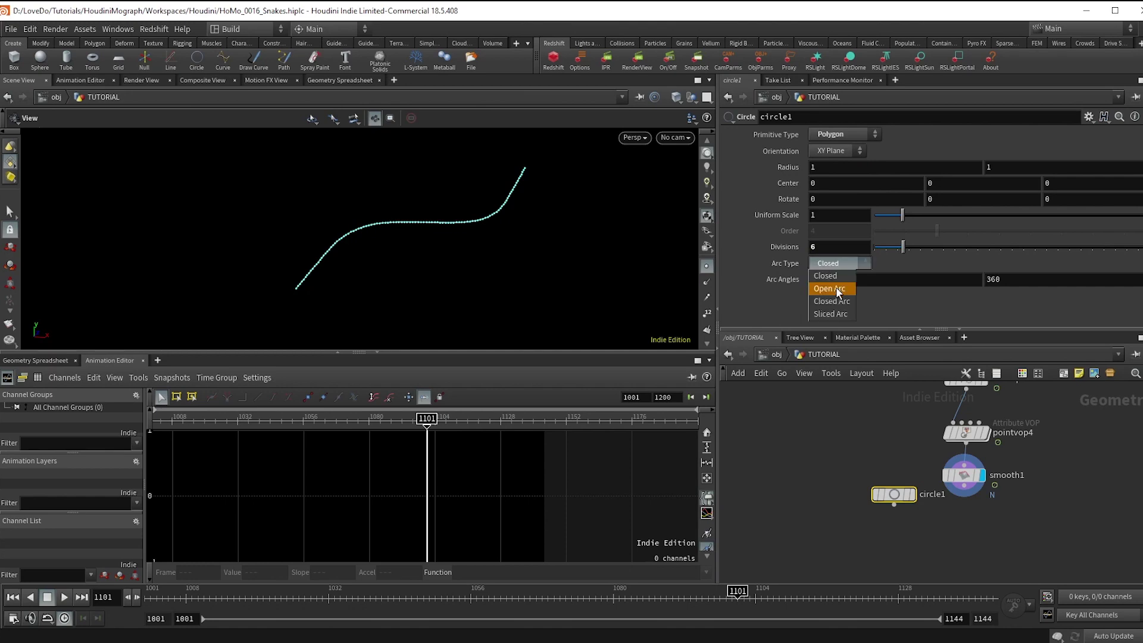
click(836, 288)
Add a Copy to Points node with circle1 as the source and smooth1's points as the target
middle_drag(925, 540, 924, 517)
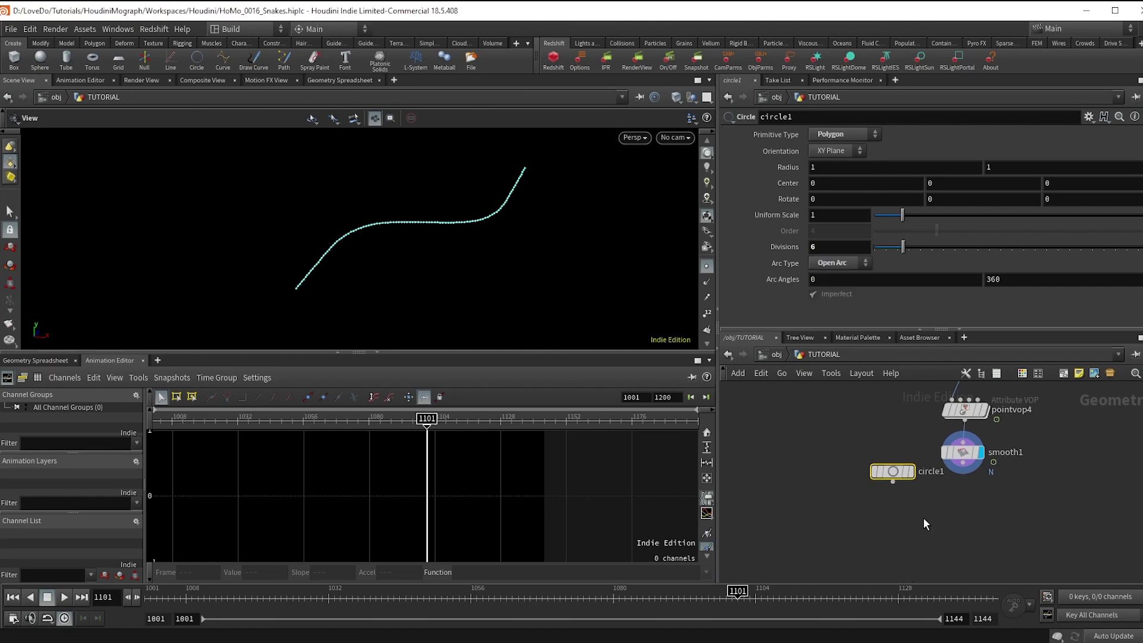
scroll(924, 520, up, 1)
key(Tab)
text(cop)
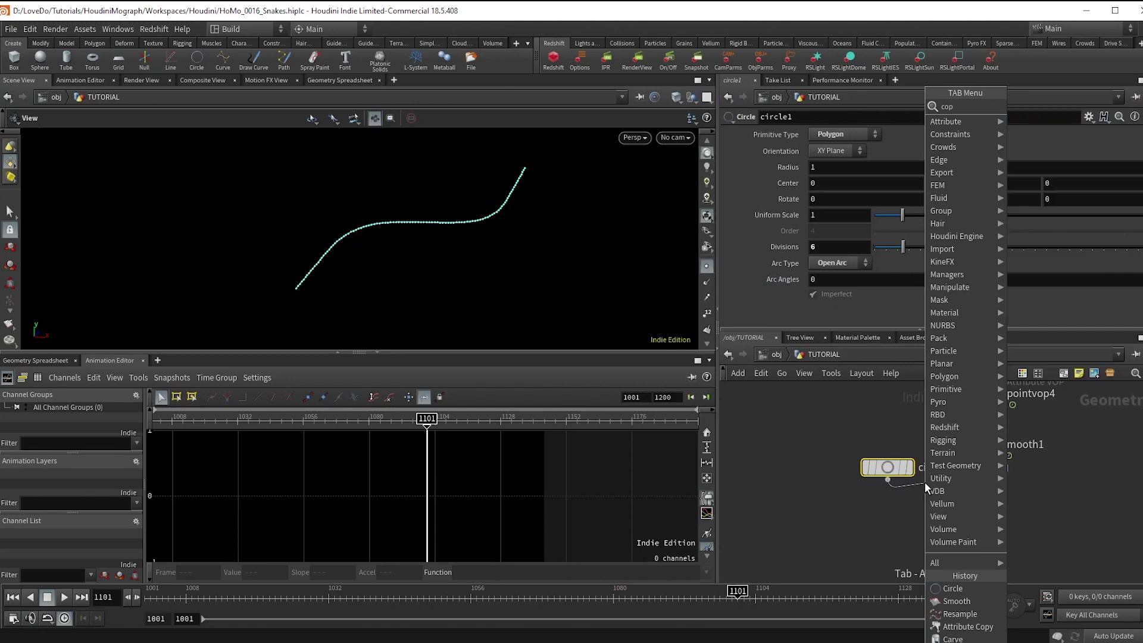
text(y)
key(Return)
click(935, 505)
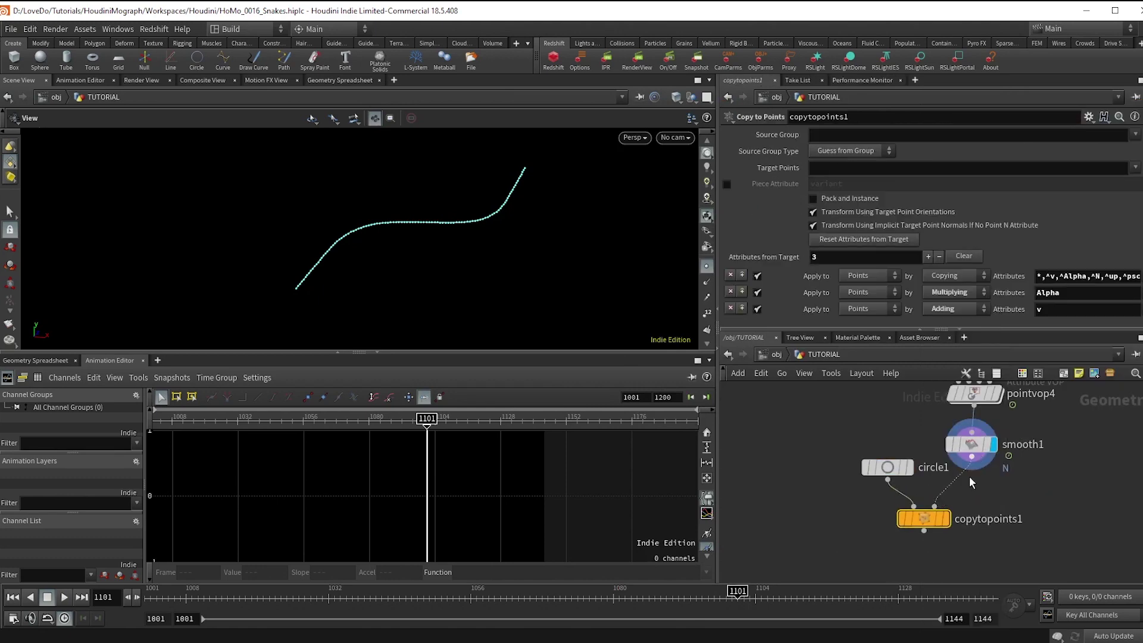
Display copytopoints1 and turn off point display in the viewport
click(947, 519)
right_drag(390, 240, 581, 224)
click(707, 266)
drag(597, 237, 530, 241)
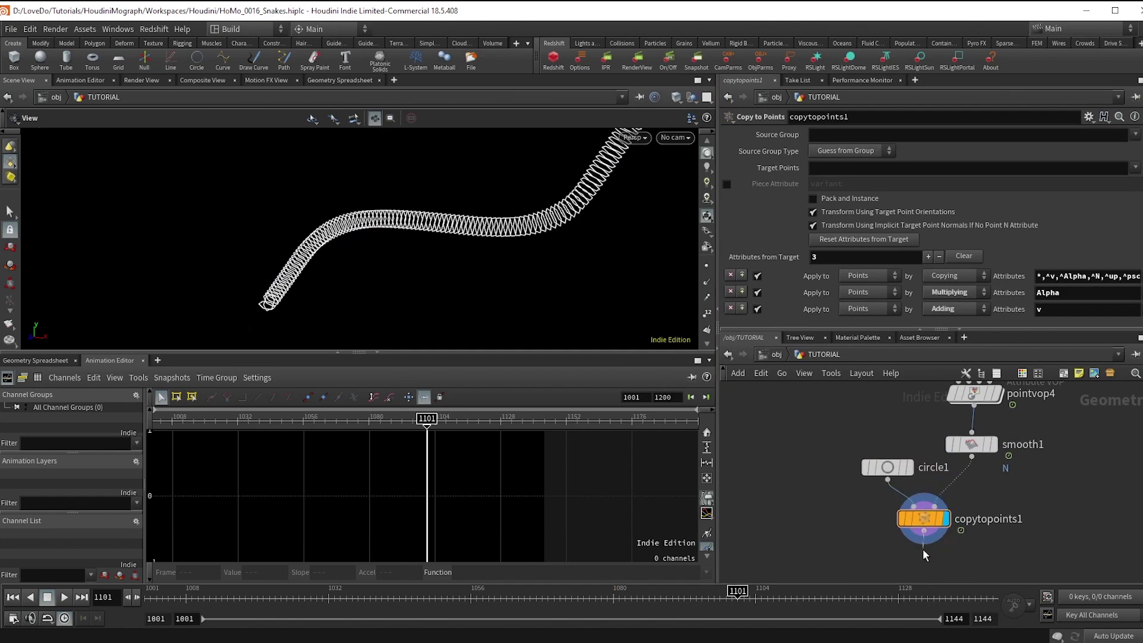
Add a Skin node below copytopoints1 and display its result
key(Tab)
text(skin)
key(Return)
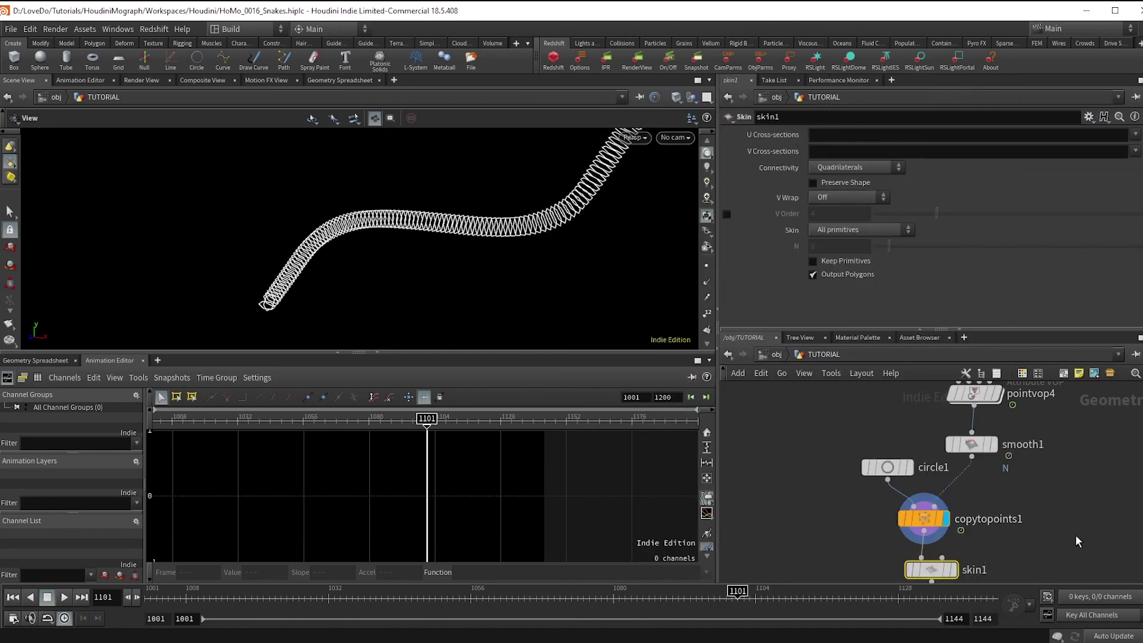
key(f)
click(952, 485)
Chain a Reverse node and a Normal node below skin1, displaying the Normal node's result
click(932, 498)
key(Tab)
text(rev)
key(Return)
click(929, 509)
key(Tab)
text(normal)
key(Return)
click(957, 555)
Scrub the timeline to frame 1081 and open pointvop4's inner network
drag(271, 334, 310, 263)
drag(398, 597, 620, 597)
scroll(1013, 467, down, 3)
middle_drag(1017, 465, 937, 642)
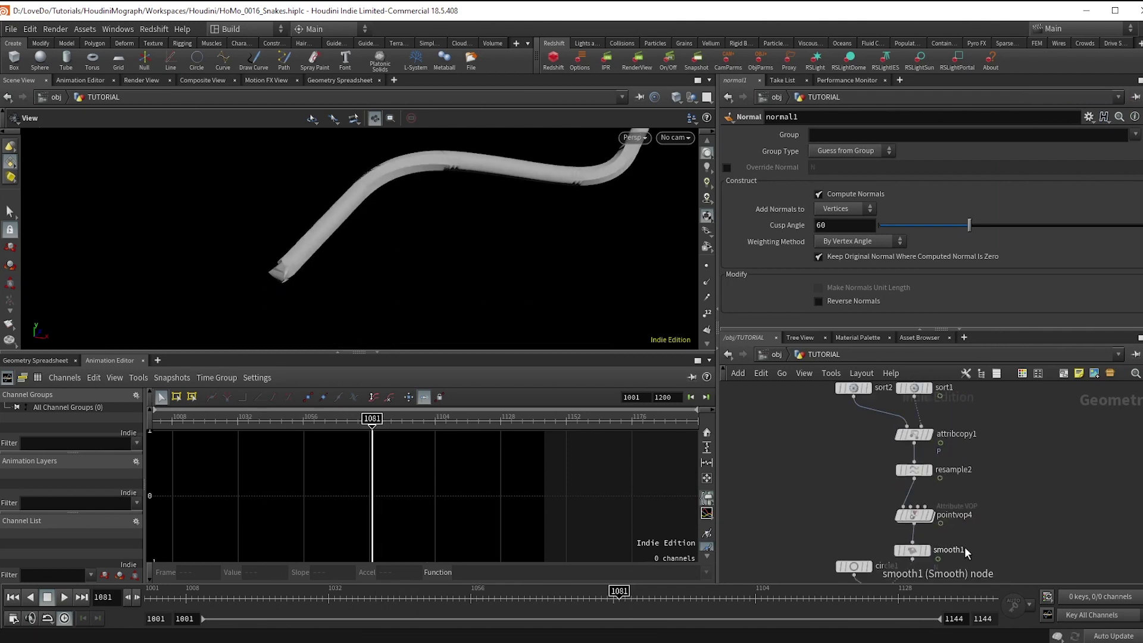
middle_drag(976, 548, 1004, 502)
click(941, 473)
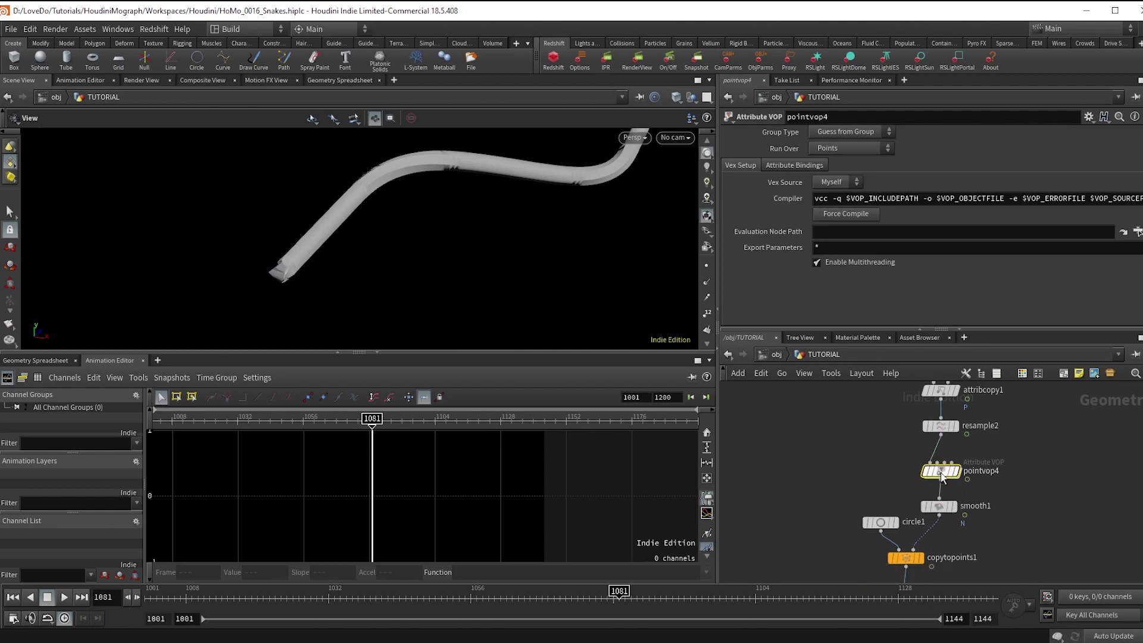
double_click(942, 473)
scroll(864, 513, down, 2)
middle_drag(864, 513, 938, 511)
scroll(923, 515, up, 2)
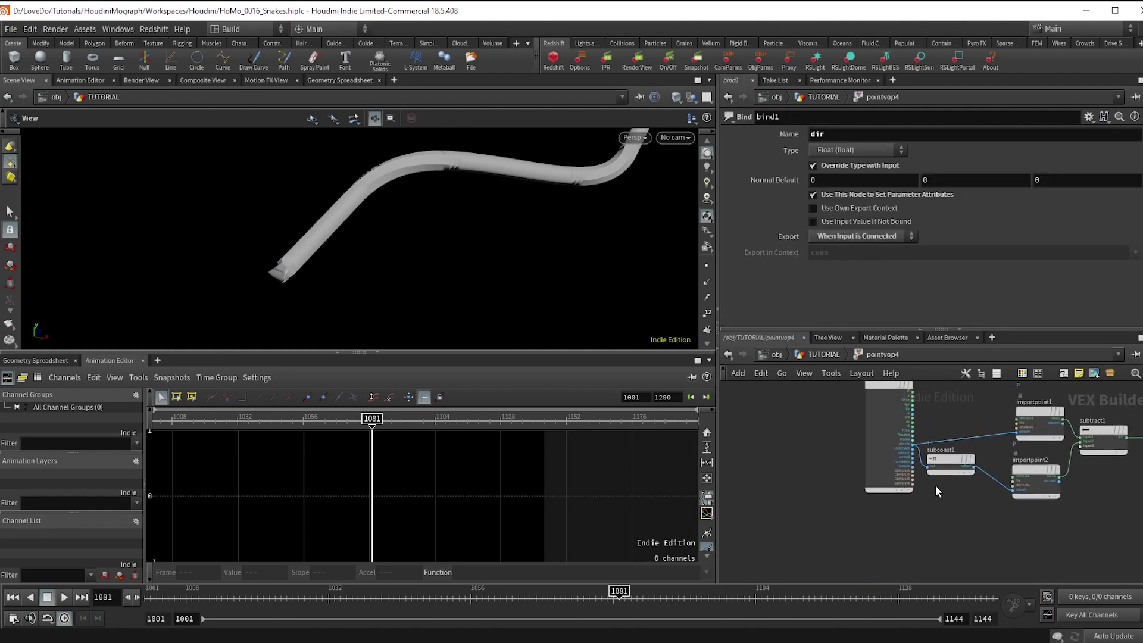
Add a Compare node testing whether the global ptnum equals 0 and place it below the point number wires
drag(888, 458, 835, 454)
drag(301, 258, 435, 274)
scroll(900, 481, up, 3)
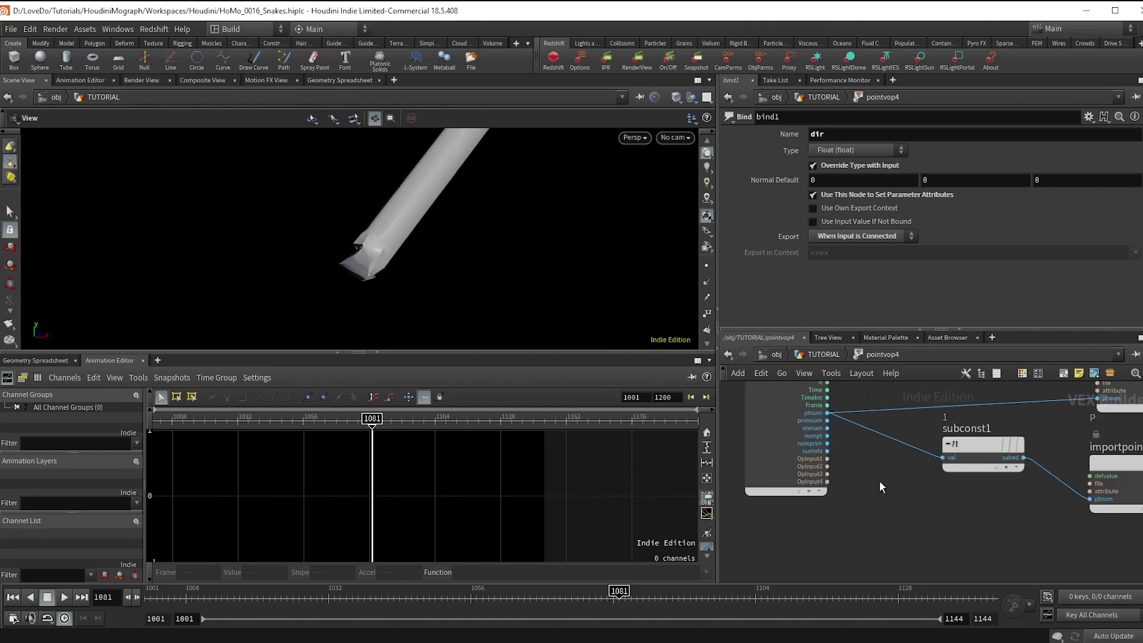
key(Tab)
text(comp)
key(Return)
click(882, 478)
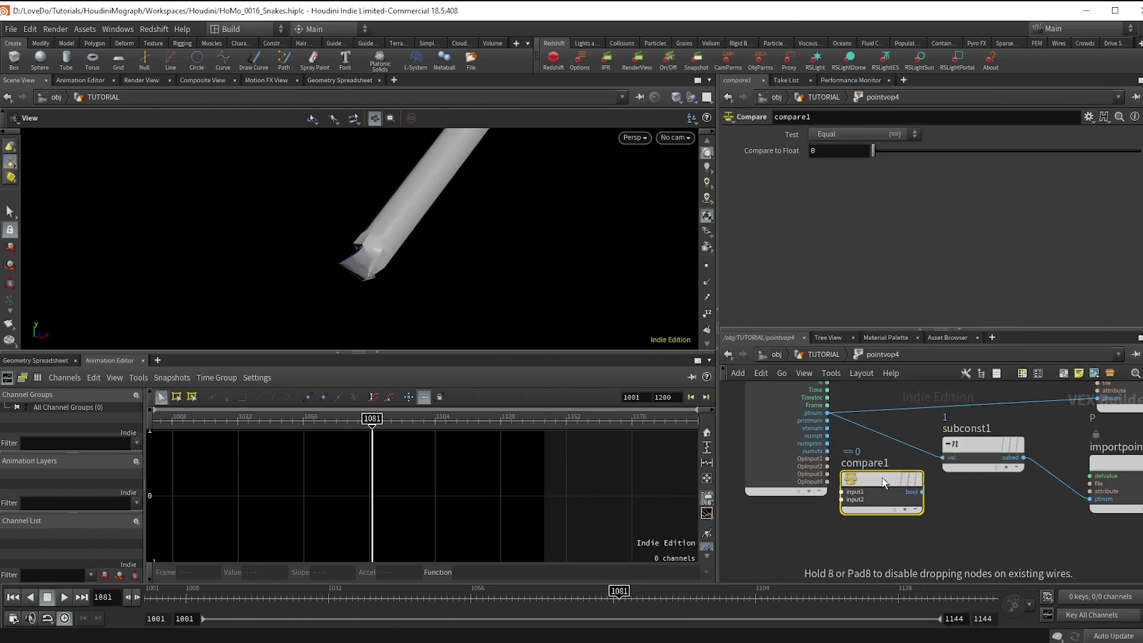
click(883, 478)
click(827, 412)
click(842, 492)
drag(881, 481, 878, 529)
Insert an Add node on the wire from ptnum to importpoint1 and connect compare1's bool as its second input
middle_drag(969, 530, 945, 529)
key(Tab)
text(add)
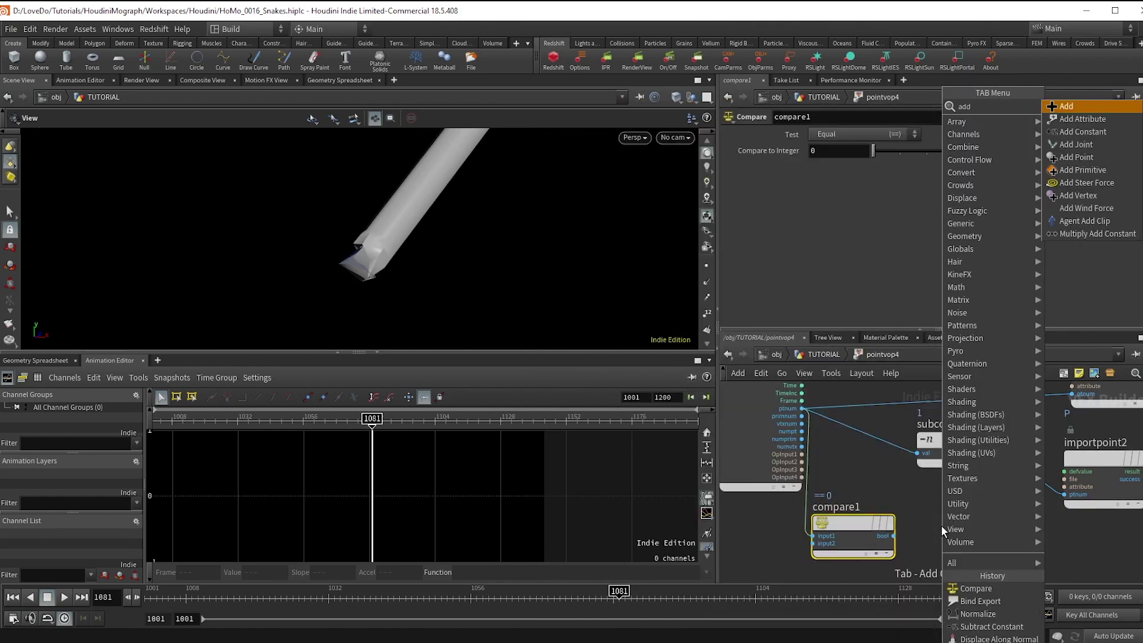
key(Return)
click(938, 408)
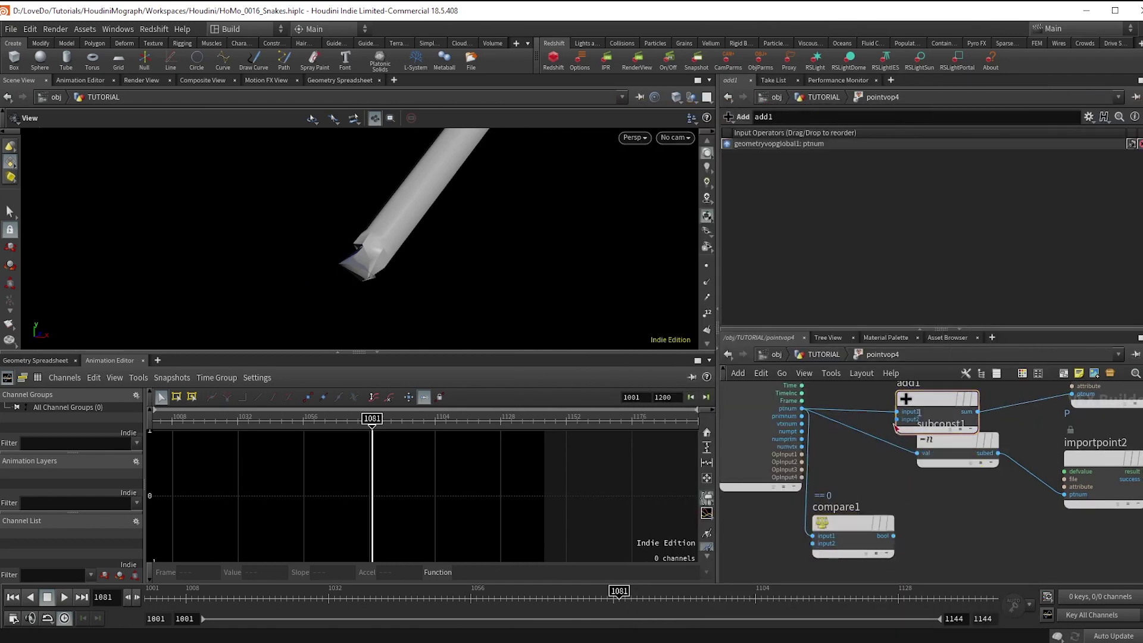
click(897, 421)
click(893, 536)
Duplicate add1 onto the wire between ptnum and subconst1, with compare1's bool as its second input
alt+drag(936, 401, 964, 459)
click(894, 536)
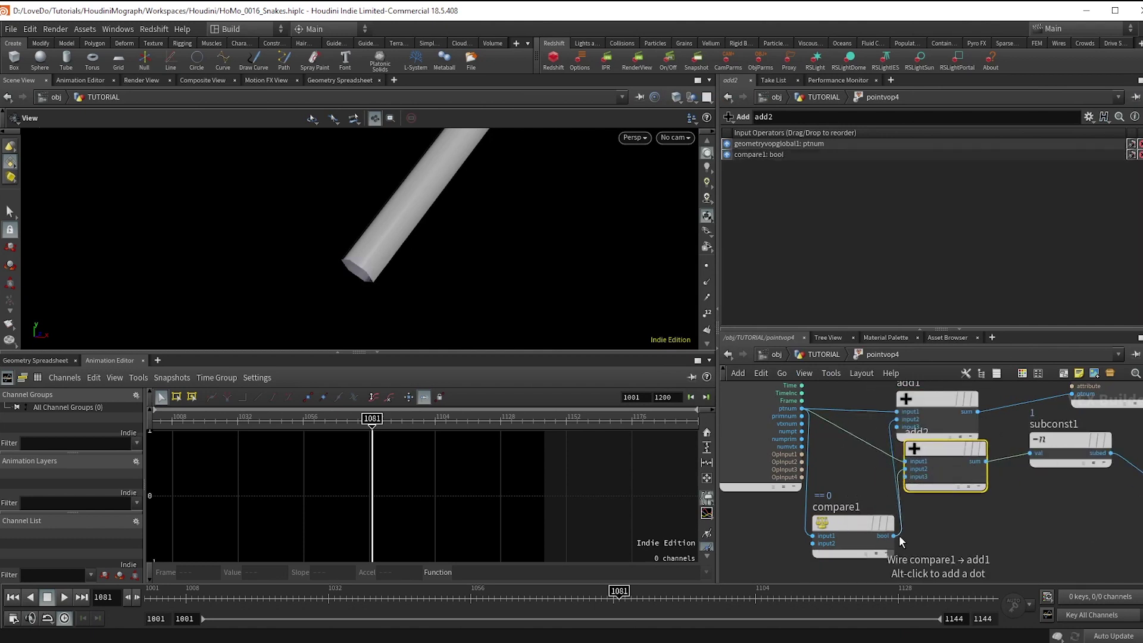
click(911, 477)
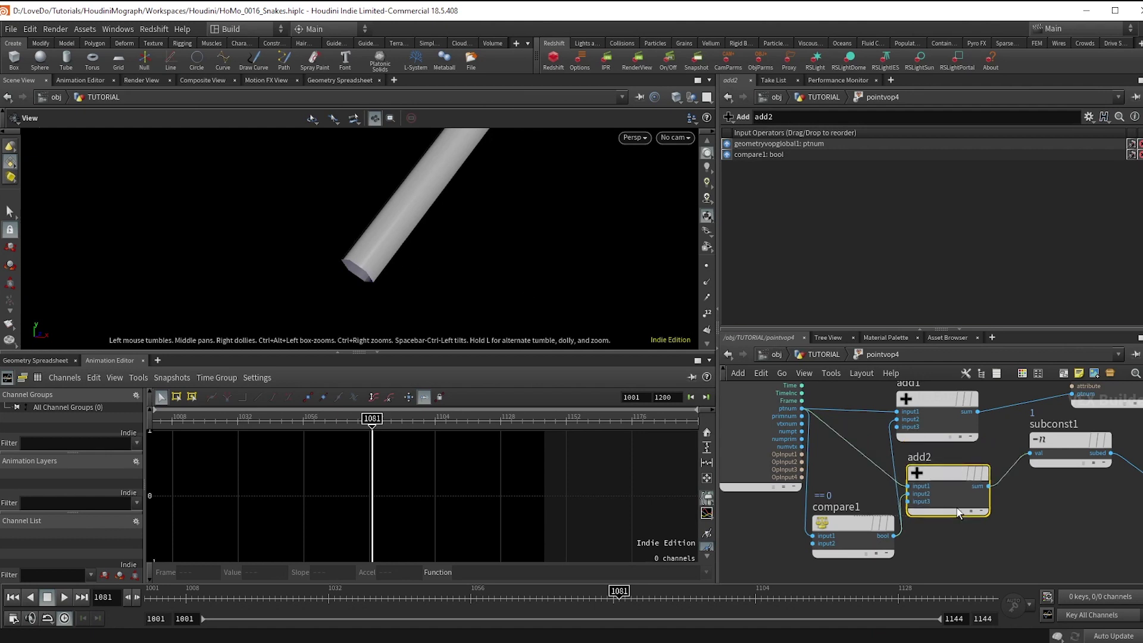
Return to the TUTORIAL network, insert a Group Create node between circle1 and copytopoints1, and display it
click(798, 355)
scroll(970, 487, up, 5)
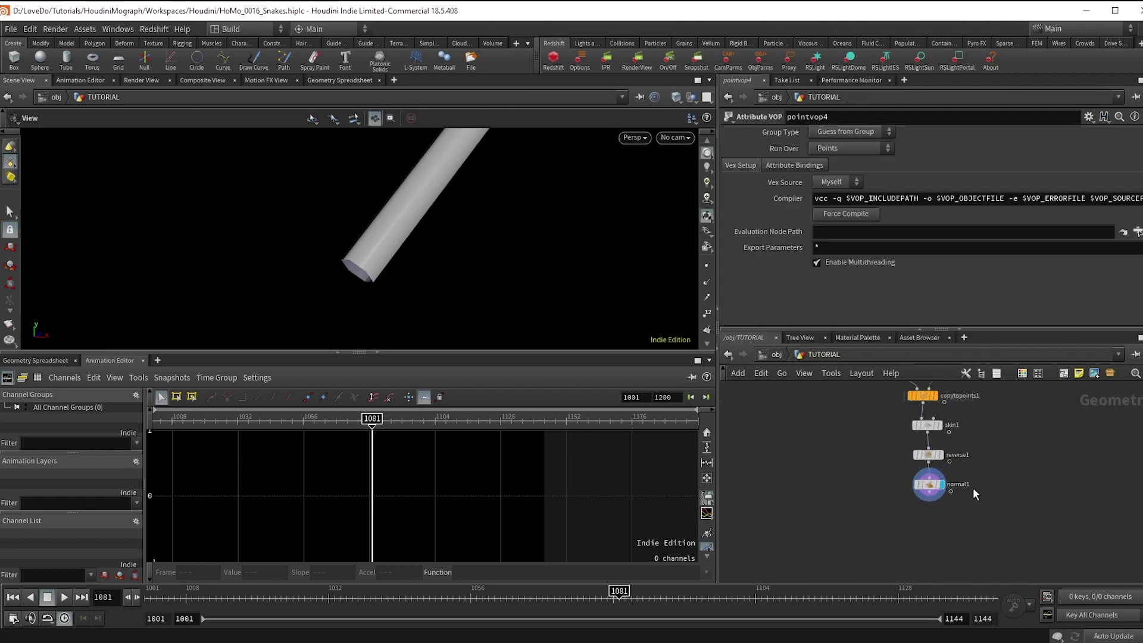
drag(891, 507, 861, 491)
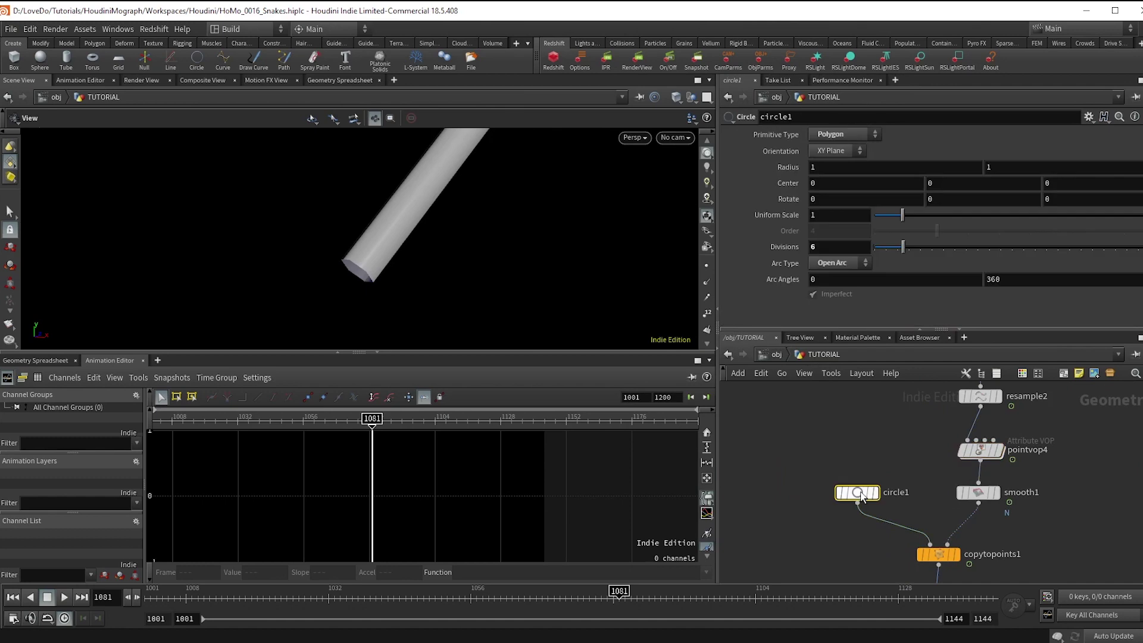
key(Tab)
text(gr)
key(Return)
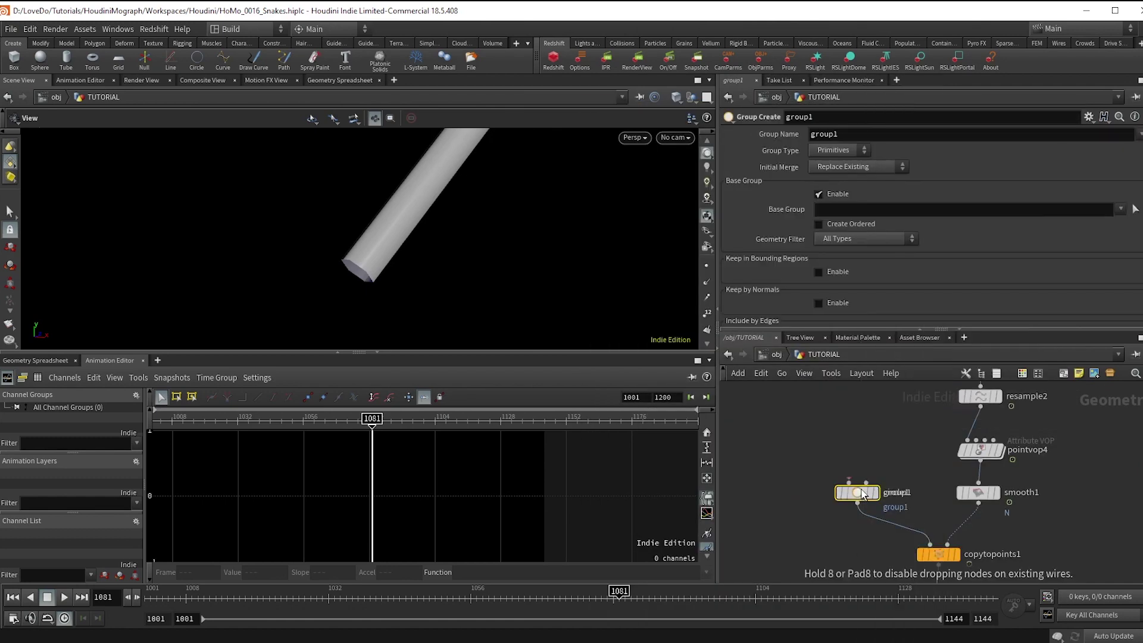
click(858, 535)
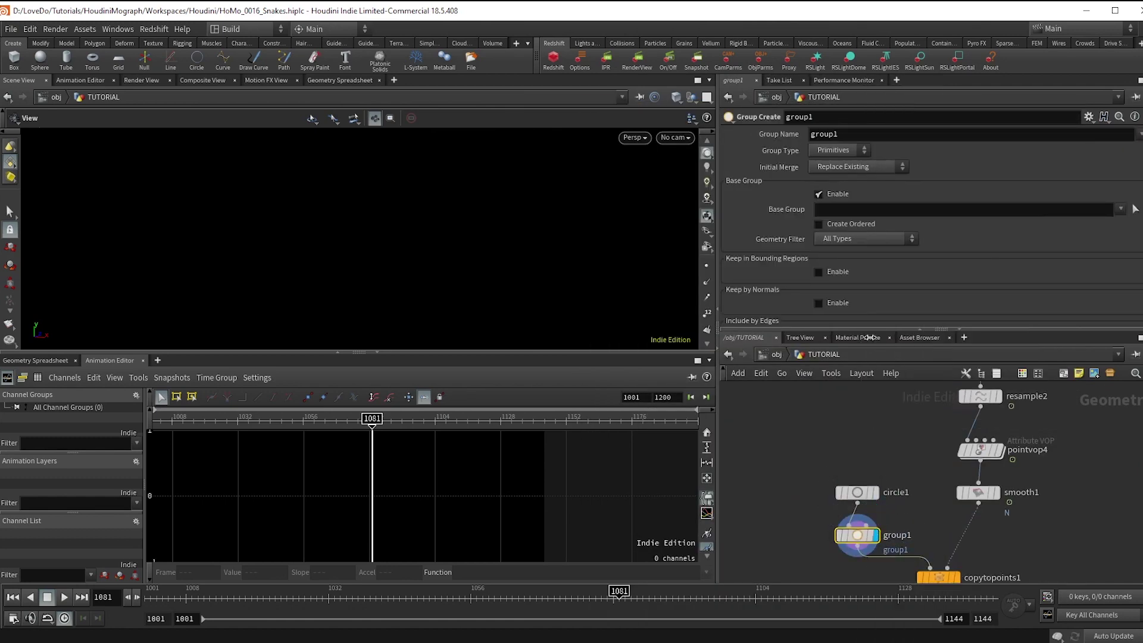
Set group1 to a point group named belly with base group 3-4
click(828, 156)
click(830, 165)
text(g)
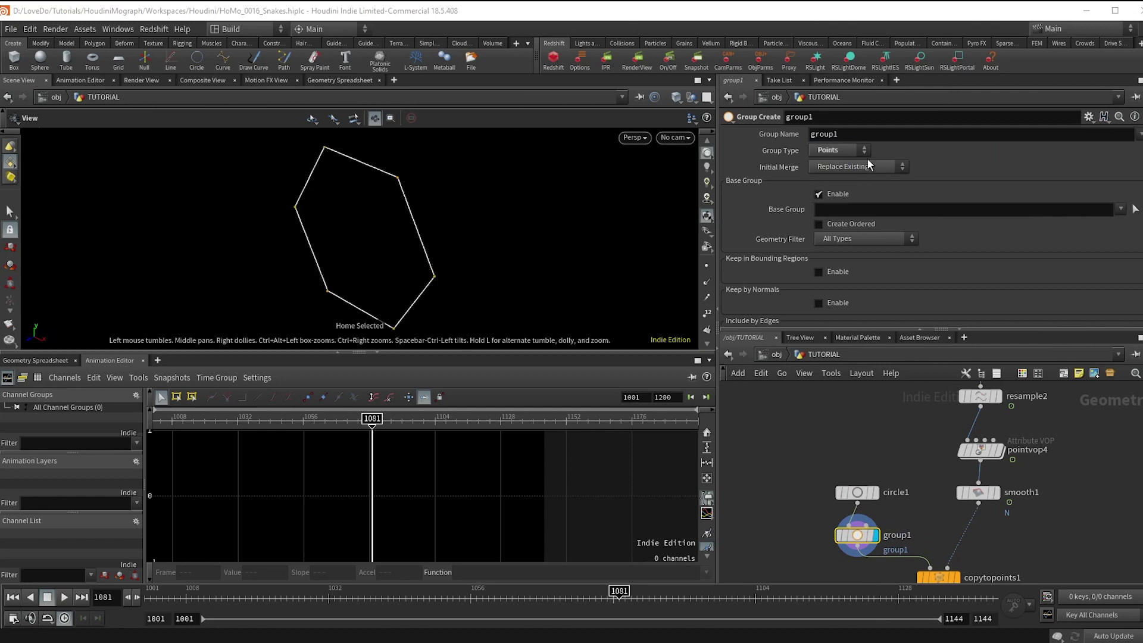
text(belly)
key(Return)
click(839, 208)
text(3-4)
key(Return)
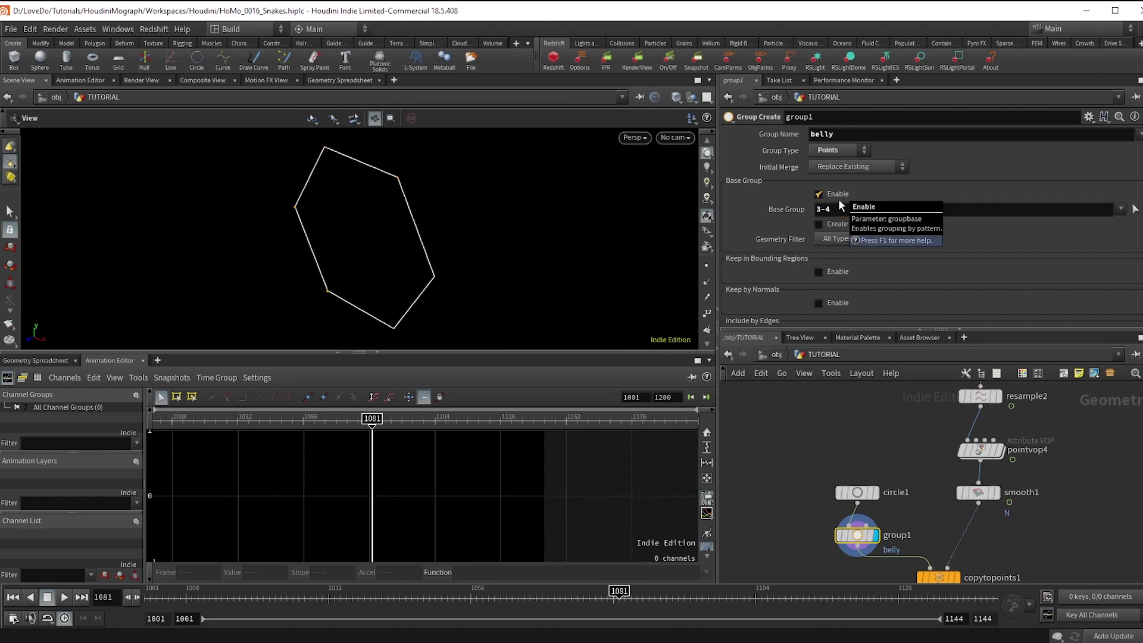
Display normal1 and append a Group Promote node to it
middle_drag(1029, 523, 1008, 395)
middle_drag(954, 580, 962, 480)
scroll(962, 480, down, 3)
scroll(962, 480, up, 3)
click(954, 478)
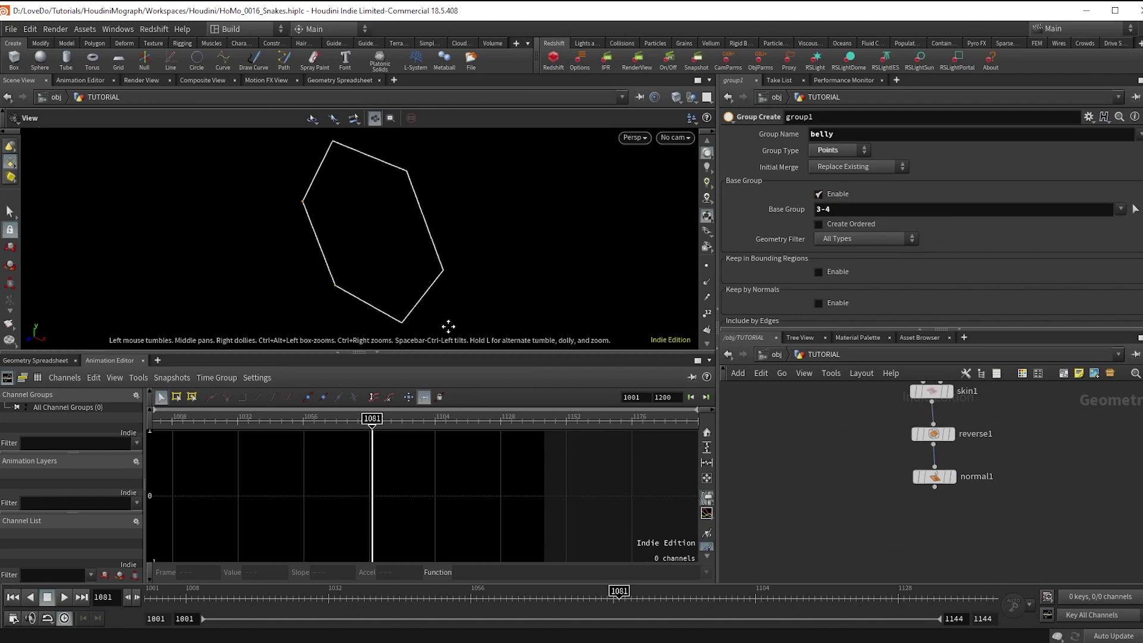
click(934, 487)
key(Tab)
text(grouppro)
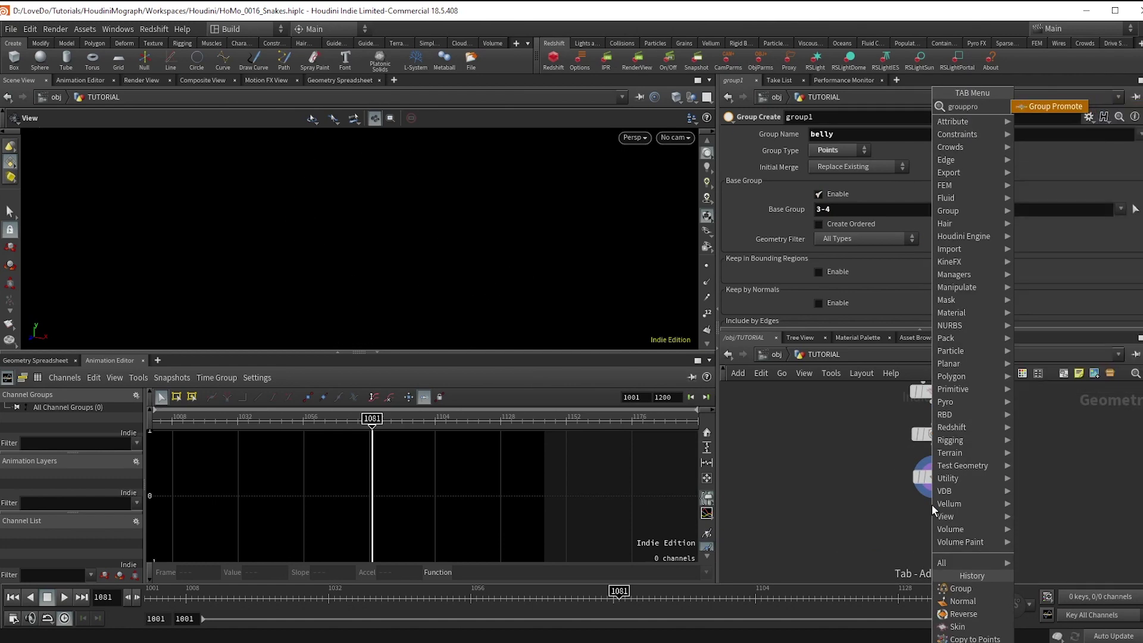
key(Return)
Promote the belly group to primitives, including only elements entirely contained in the original group, and display grouppromote1
click(895, 182)
click(943, 166)
click(940, 177)
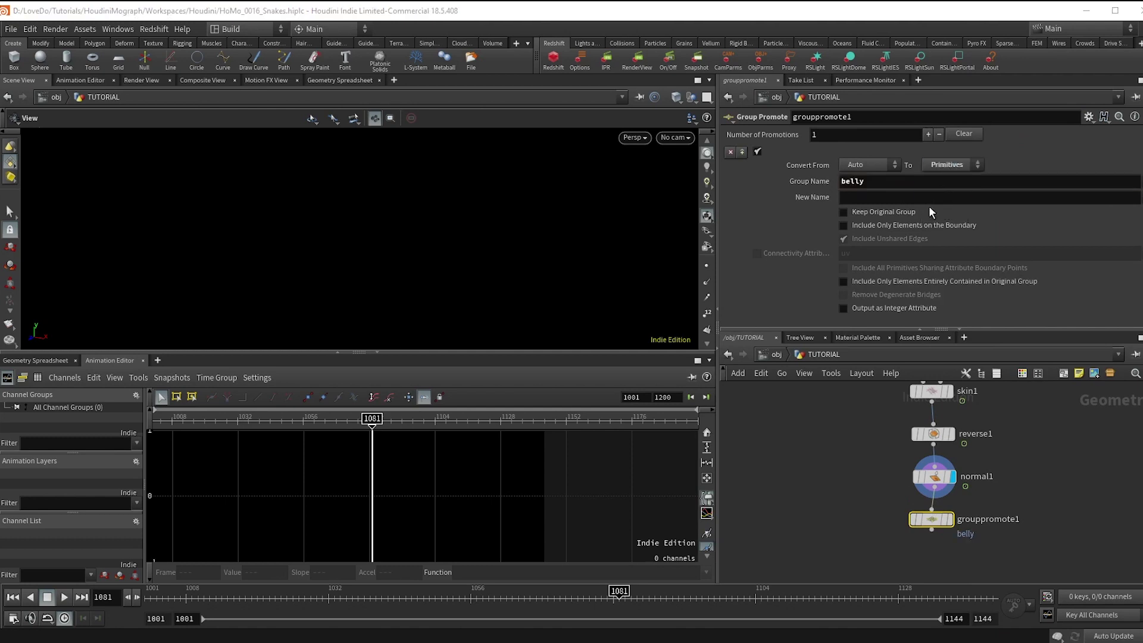
click(843, 282)
click(949, 520)
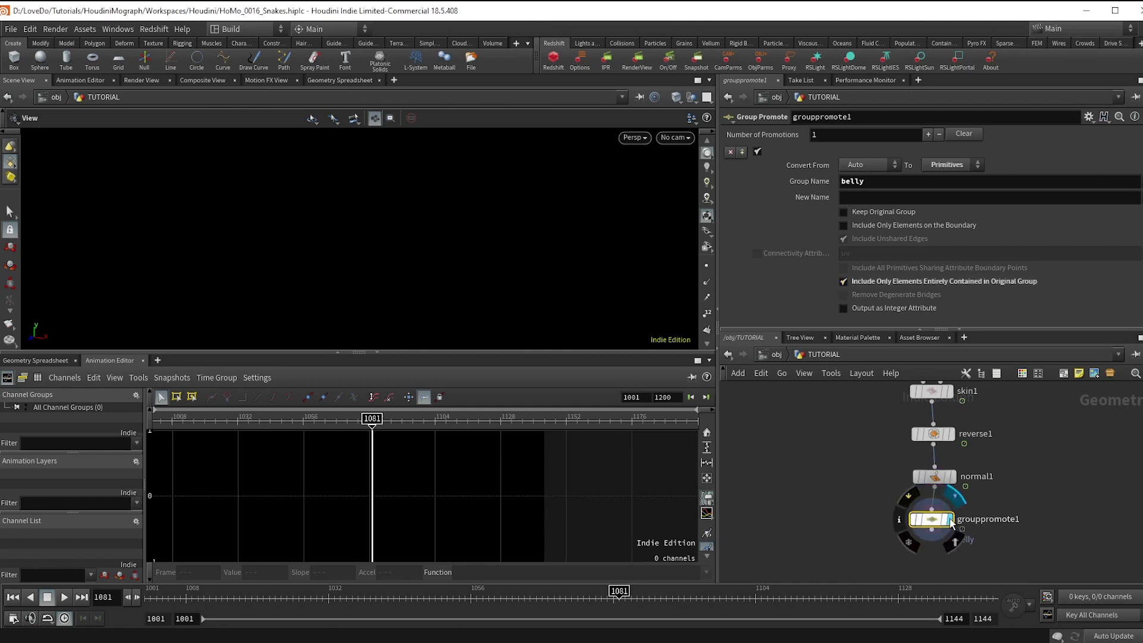
click(931, 509)
key(space+g)
drag(516, 282, 555, 245)
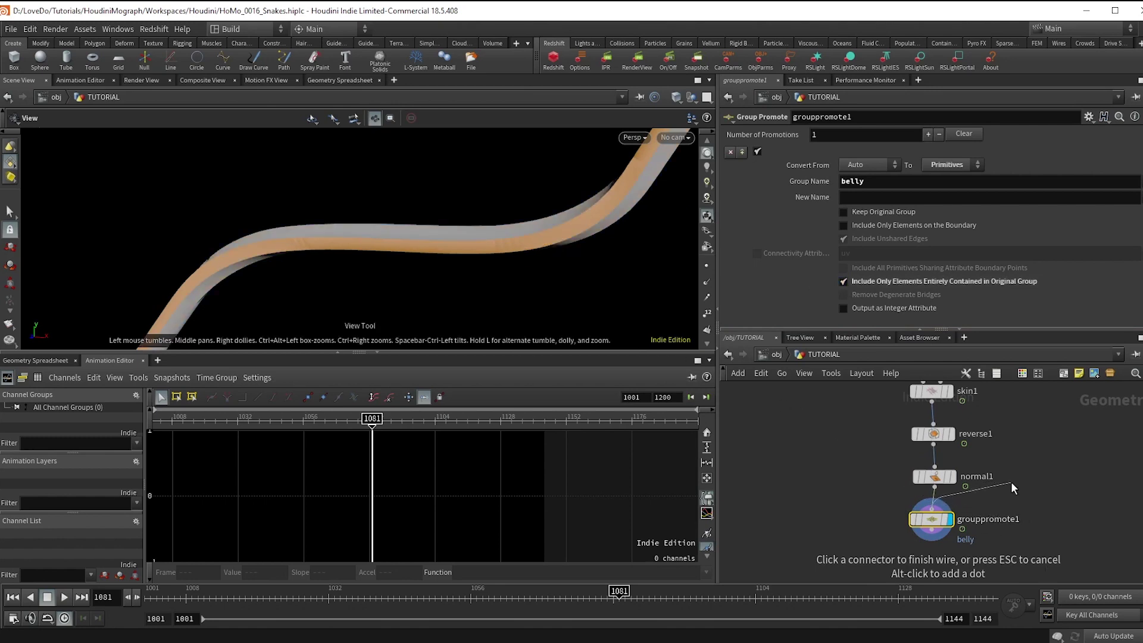
key(Escape)
Append a PolyExtrude node to grouppromote1 and display it
middle_drag(1026, 490, 1024, 454)
scroll(957, 452, down, 2)
drag(935, 481, 934, 502)
text(polyex)
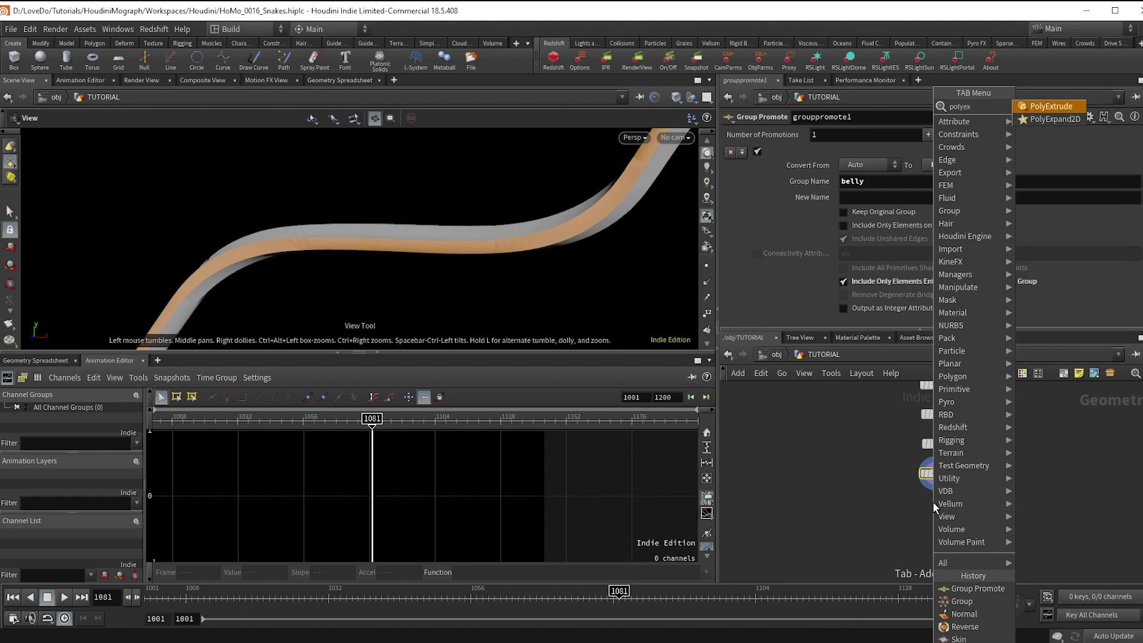
key(Return)
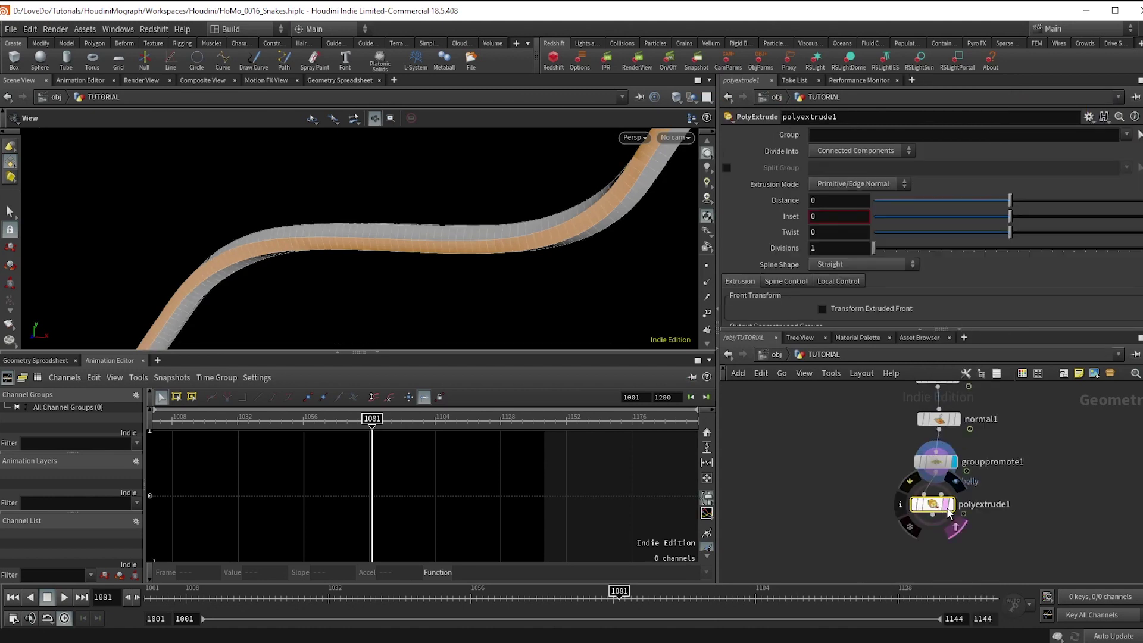
click(951, 506)
Extrude the belly group as individual elements with distance 0.266 and inset 0.86, and check the result at frame 1105
click(1126, 135)
click(1093, 165)
drag(1010, 200, 1134, 221)
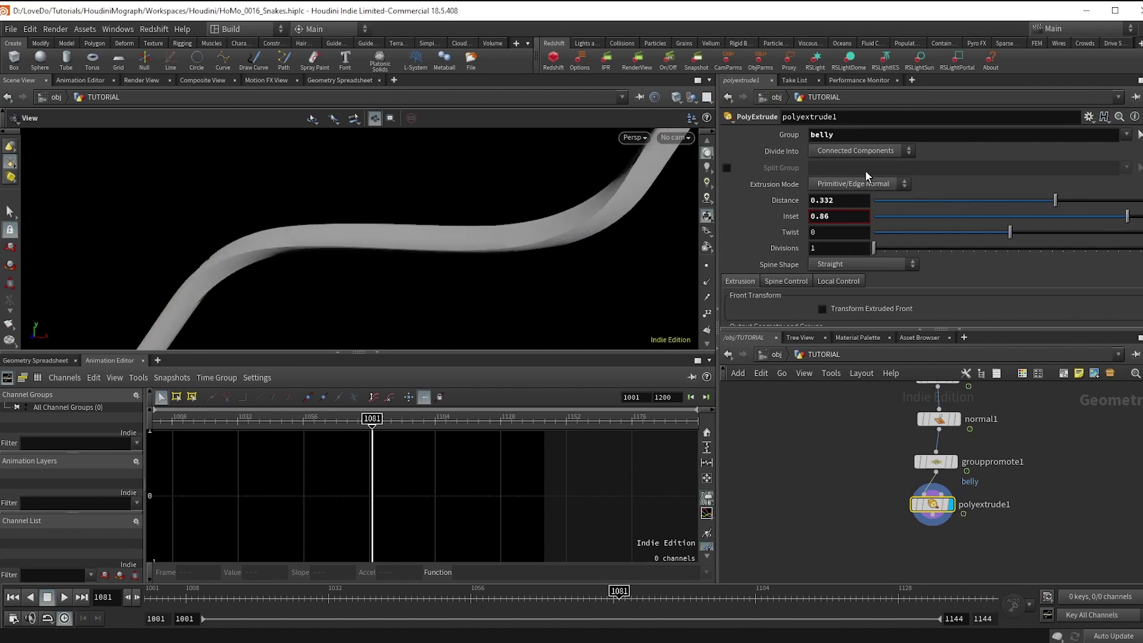
click(850, 165)
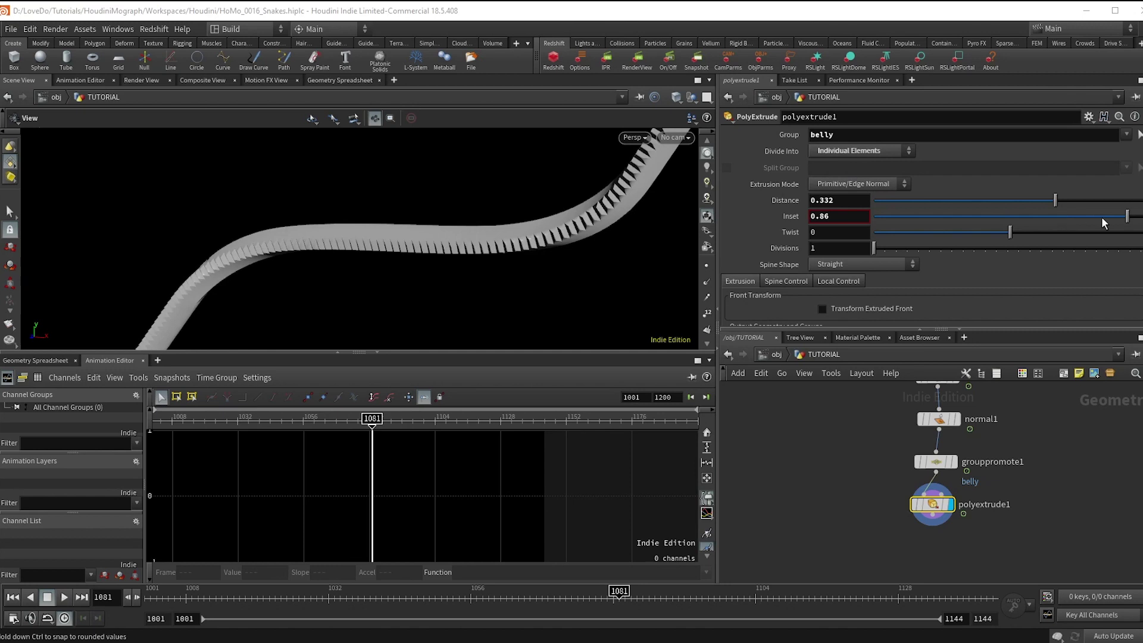
mouse_move(1054, 201)
mouse_down()
mouse_move(1029, 201)
mouse_move(1046, 207)
mouse_up()
drag(655, 232, 611, 250)
drag(617, 593, 762, 594)
Append a Subdivide node to polyextrude1
middle_drag(974, 512, 973, 461)
scroll(973, 461, up, 4)
click(923, 451)
key(Tab)
text(subd)
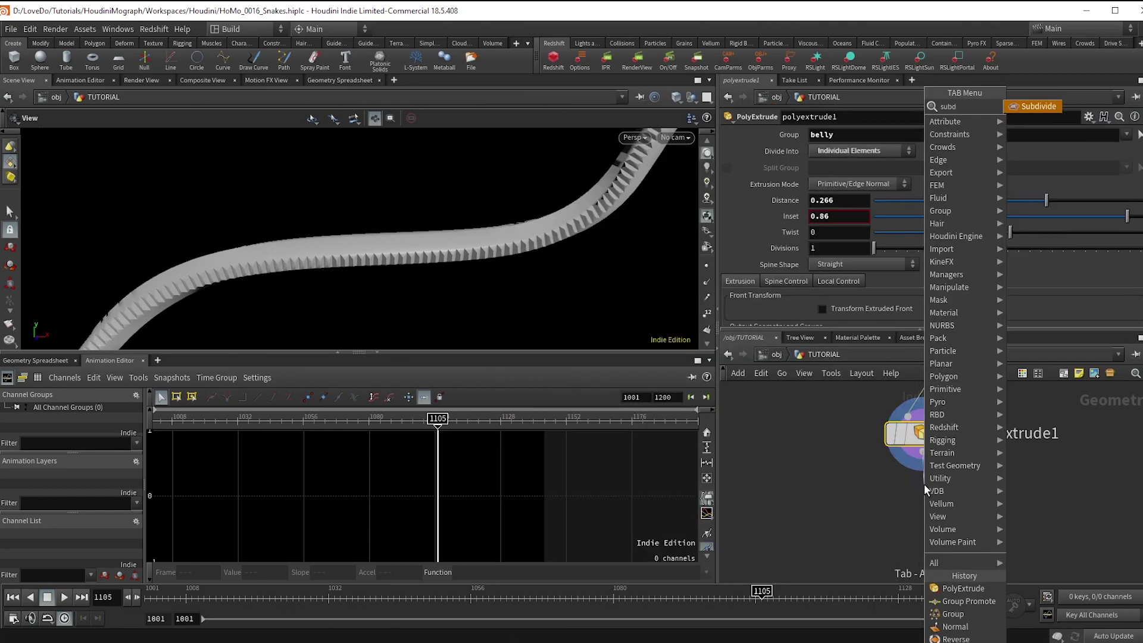
key(Return)
click(924, 508)
Append a Normal node to subdivide1, display it, and add its normals to points
click(924, 525)
key(Tab)
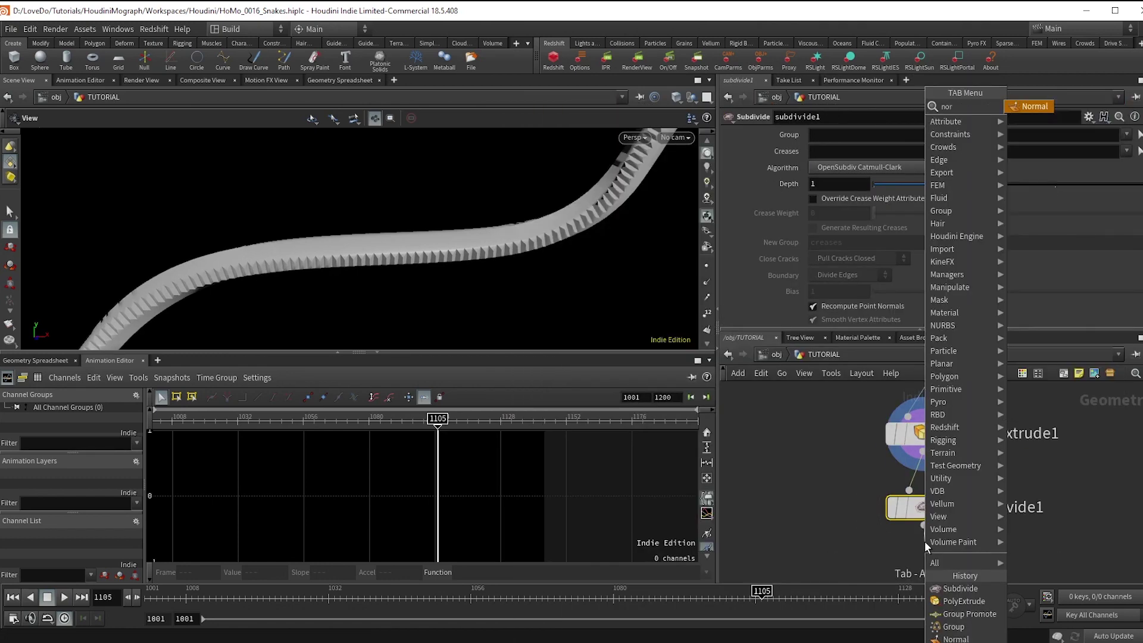
text(normal)
key(Return)
click(964, 525)
click(846, 208)
click(834, 225)
drag(381, 268, 303, 273)
middle_drag(1008, 495, 969, 421)
scroll(969, 421, down, 3)
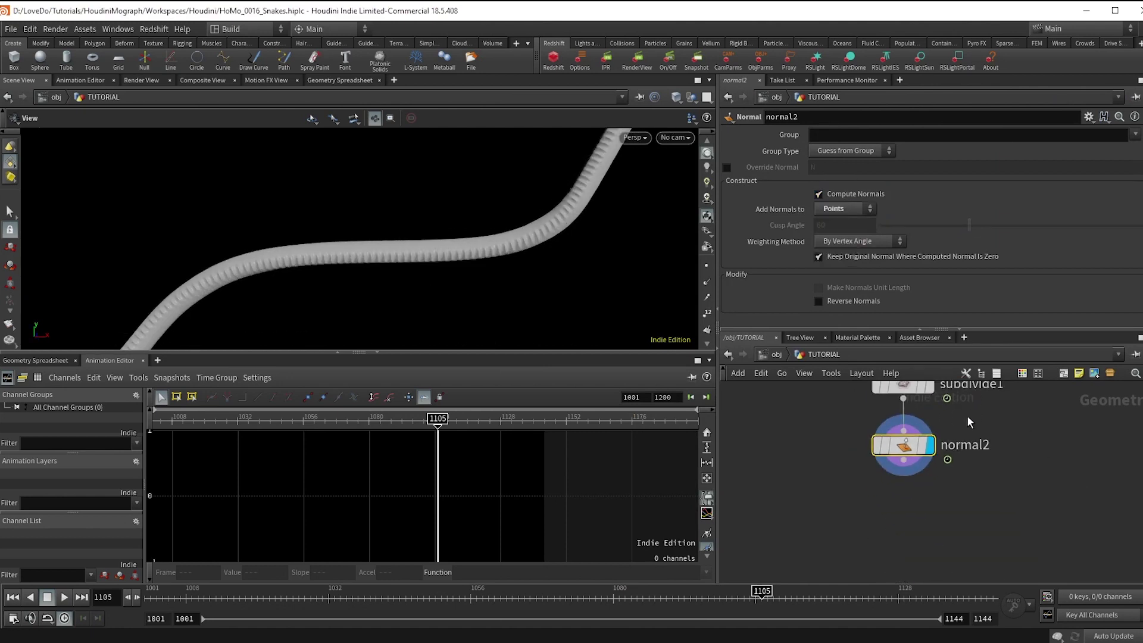
click(933, 469)
scroll(934, 470, down, 2)
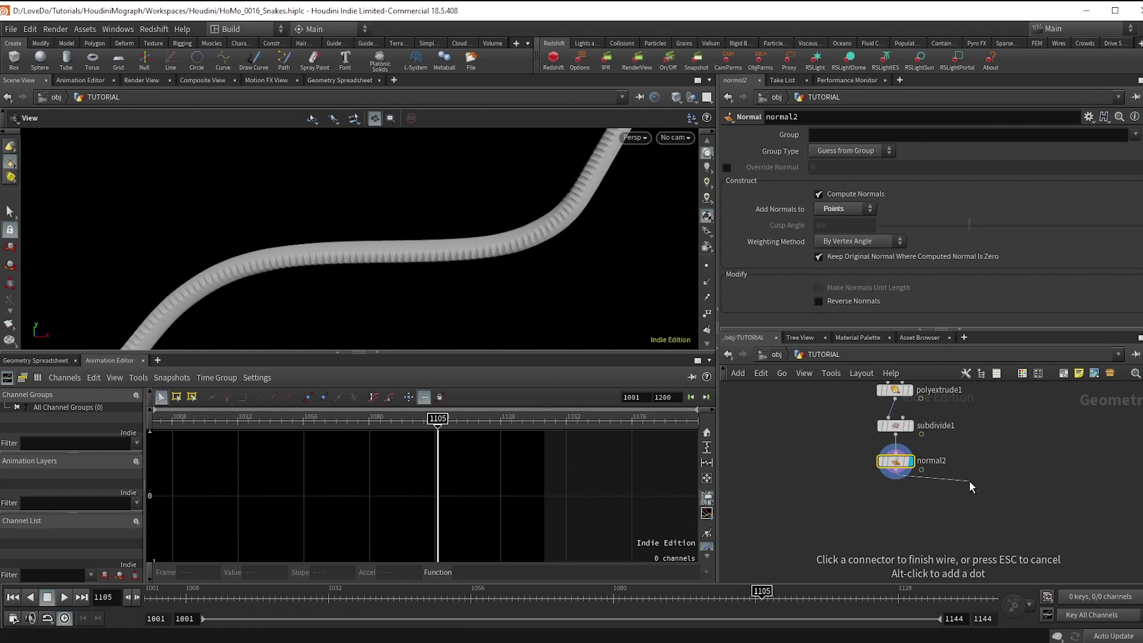
key(Escape)
Enable the extrudeSide and extrudeFront output groups on polyextrude1
click(907, 405)
scroll(788, 266, down, 5)
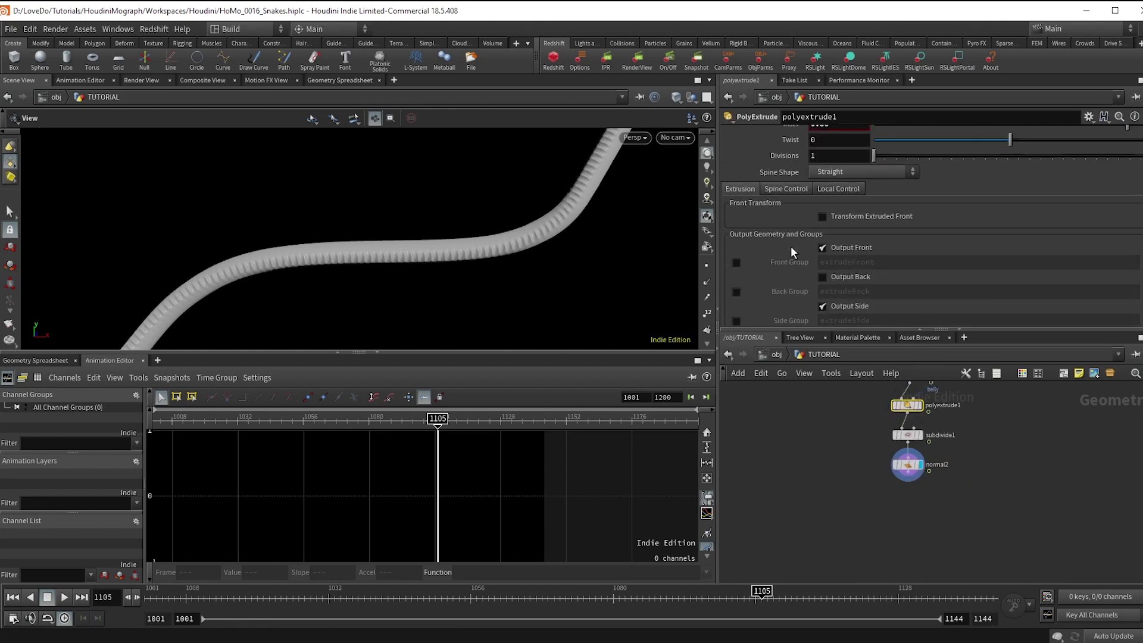
click(736, 275)
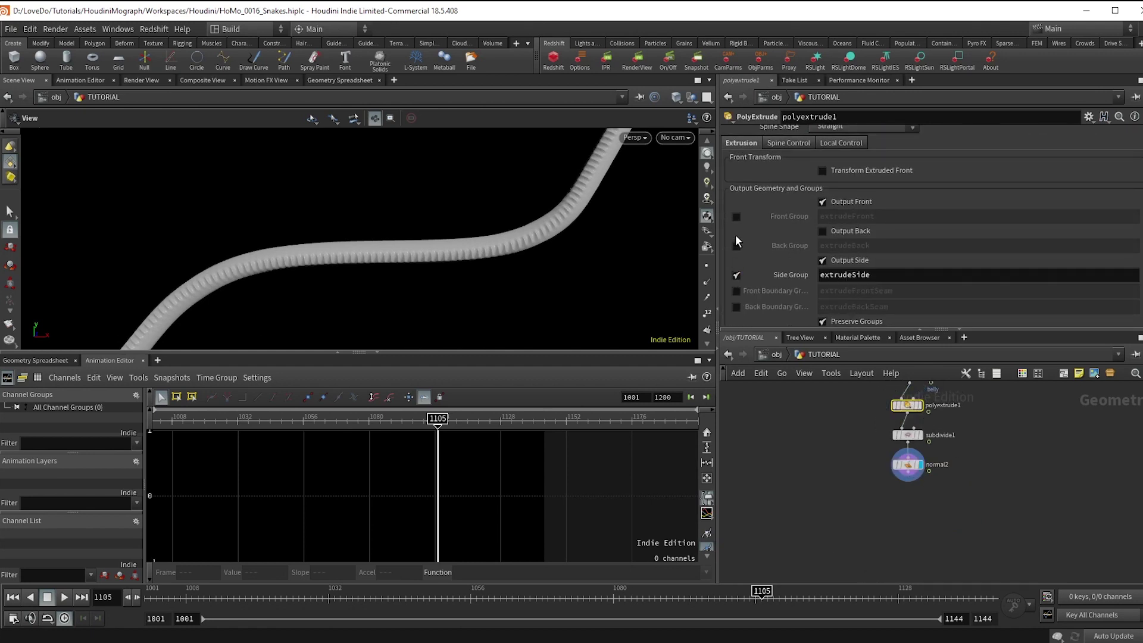
click(736, 216)
scroll(935, 512, up, 2)
Branch a Blast node off normal2 that removes the extrudeFront and extrudeSide groups, and display it
click(927, 437)
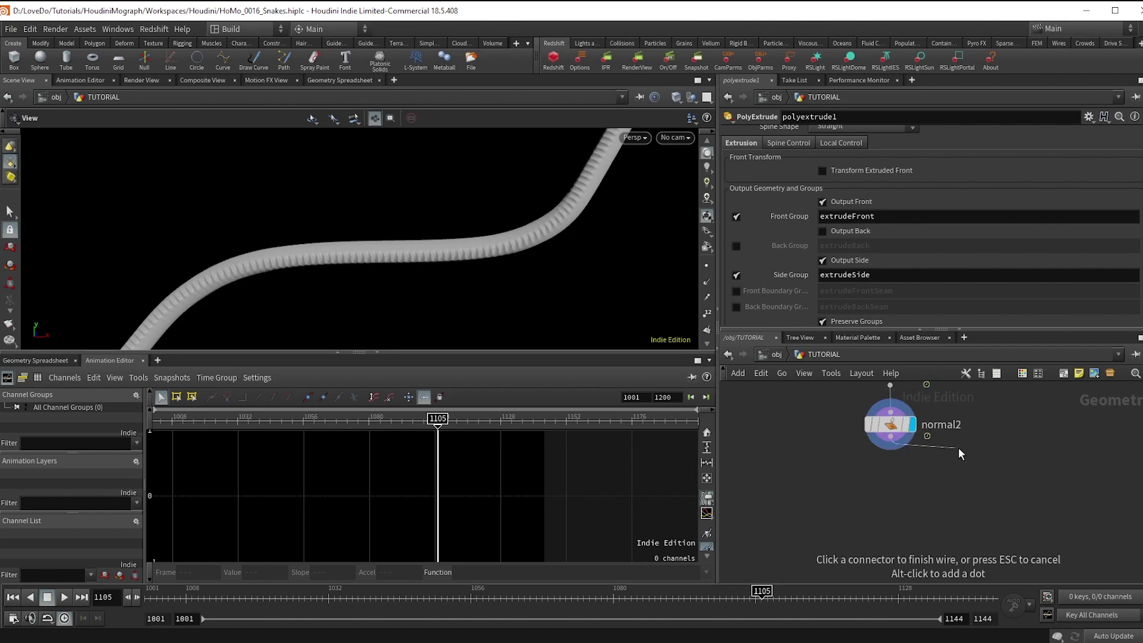
key(Tab)
text(bla)
key(Return)
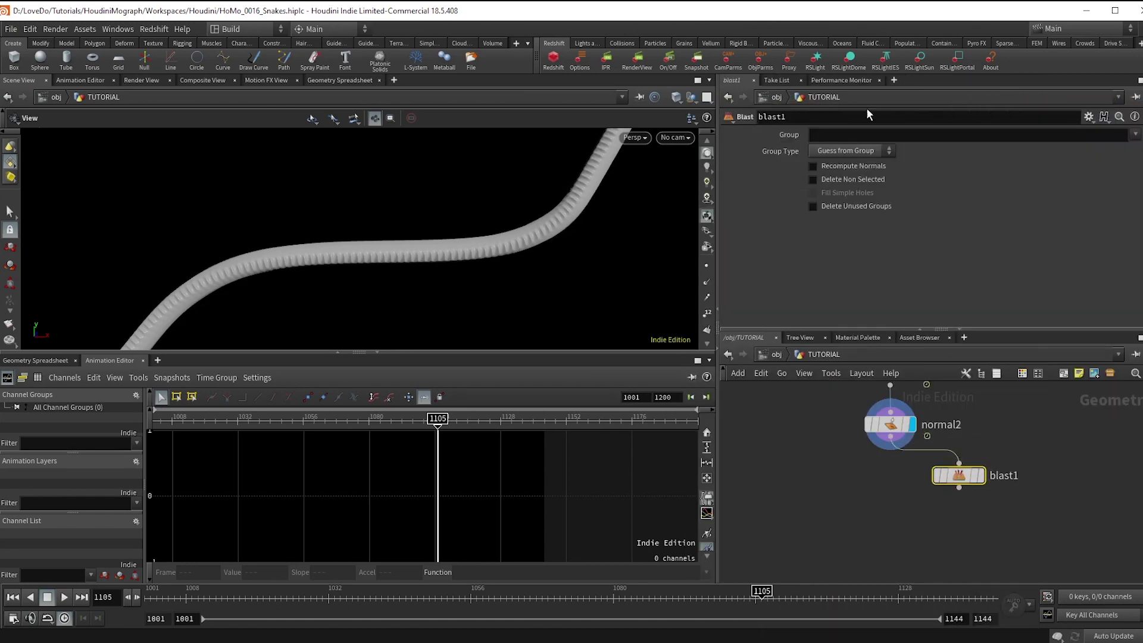
click(1137, 165)
click(1135, 135)
click(1138, 179)
scroll(953, 477, up, 2)
click(977, 473)
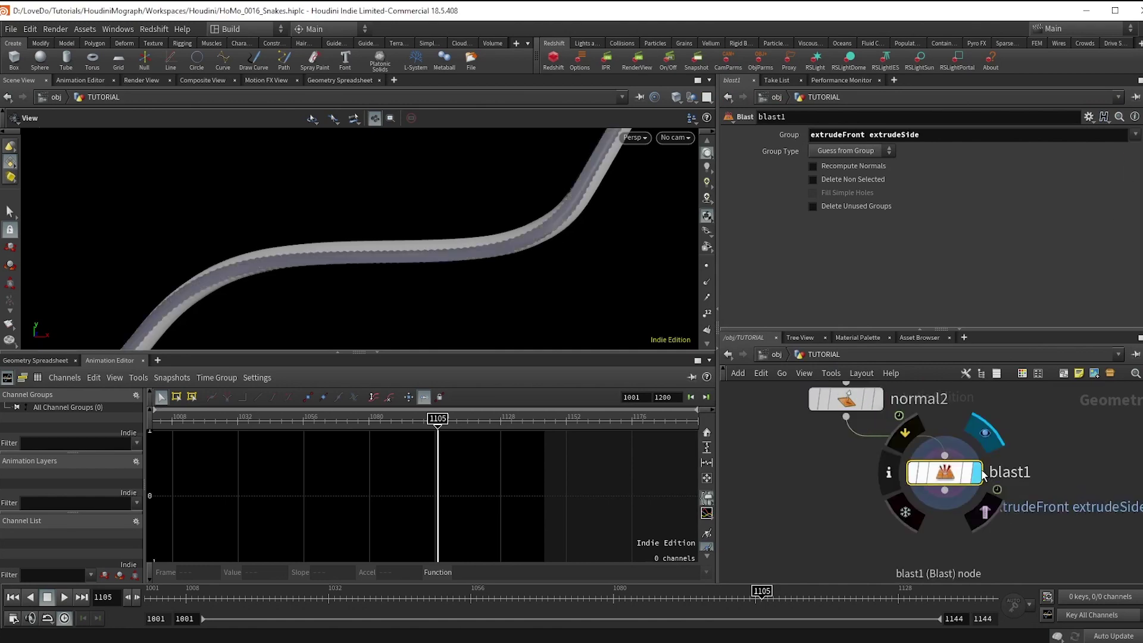
Append a Time Shift node to blast1 and freeze it at frame 1001 by deleting the frame channel
click(945, 490)
key(Tab)
text(timeshift)
key(Return)
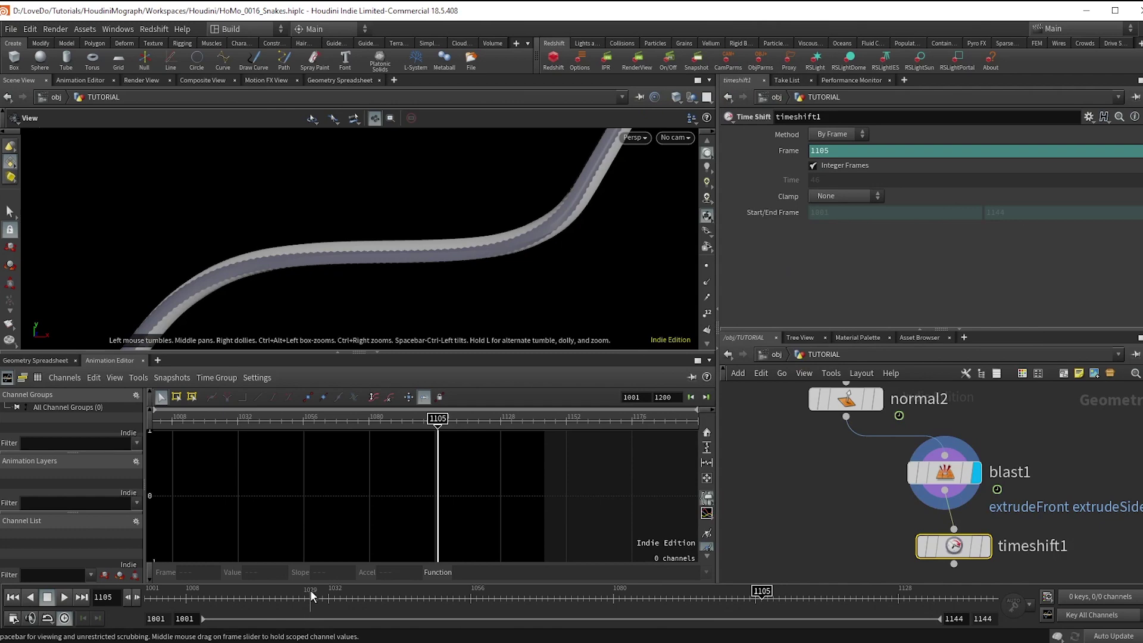
drag(309, 592, 145, 593)
right_click(914, 149)
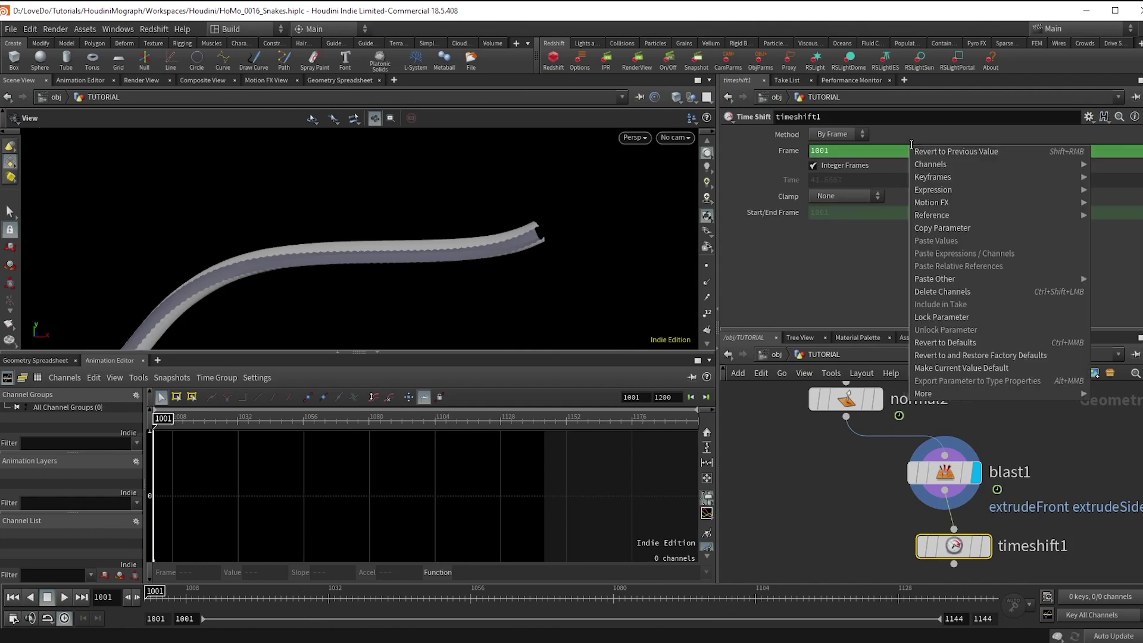
click(945, 292)
Append a Scatter node to timeshift1, display it, and force its total count to 2637
middle_drag(972, 571, 999, 490)
key(Tab)
text(scatter)
key(Return)
click(1020, 546)
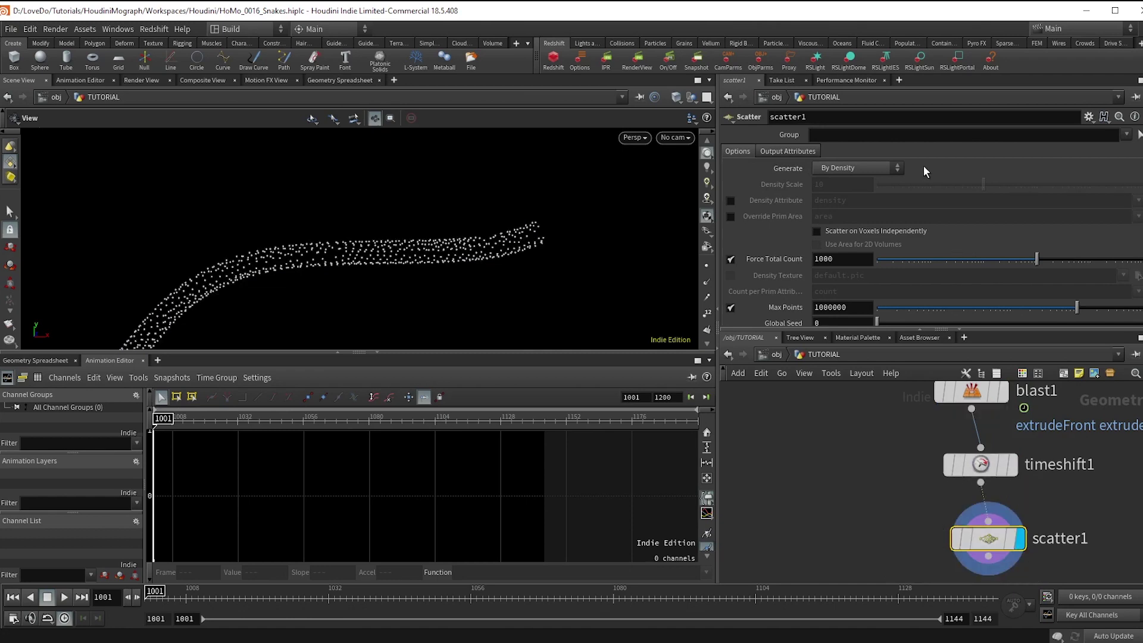
drag(1053, 262, 1075, 262)
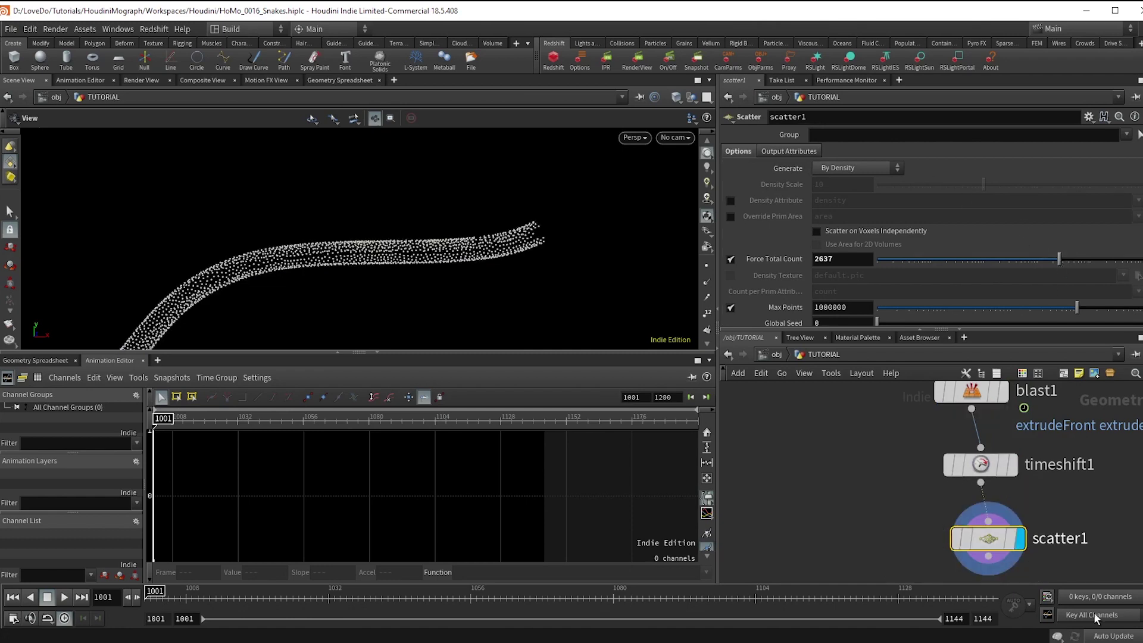
Enable scatter1's prim number and prim UVW output attributes, sourceprim and sourceprimuv
click(797, 151)
click(731, 169)
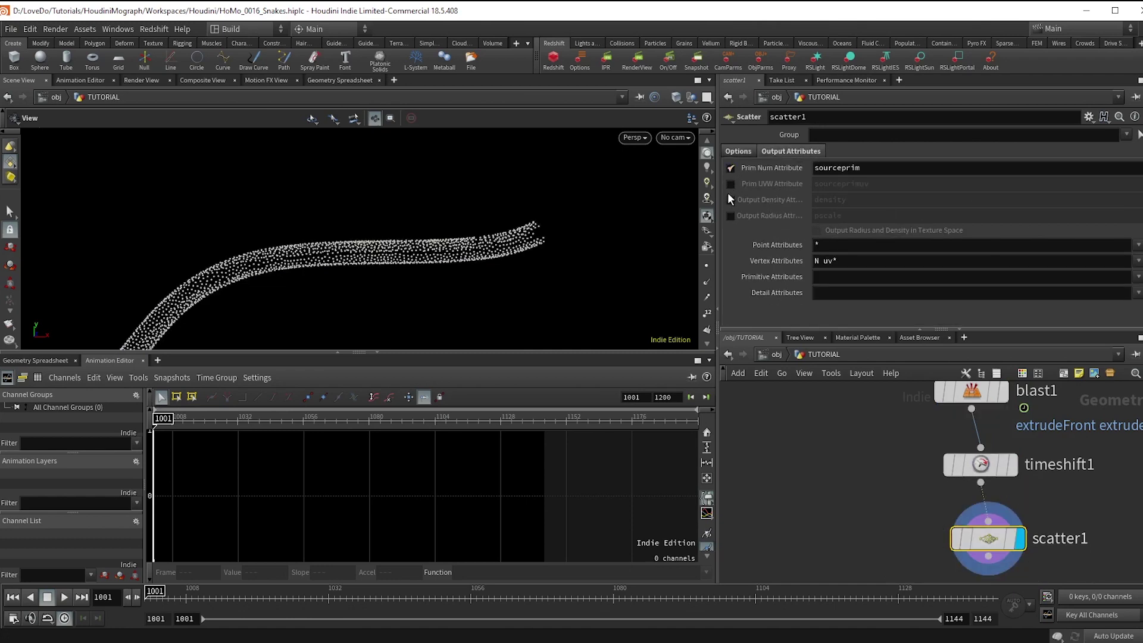
click(730, 184)
scroll(895, 508, down, 3)
scroll(917, 494, up, 3)
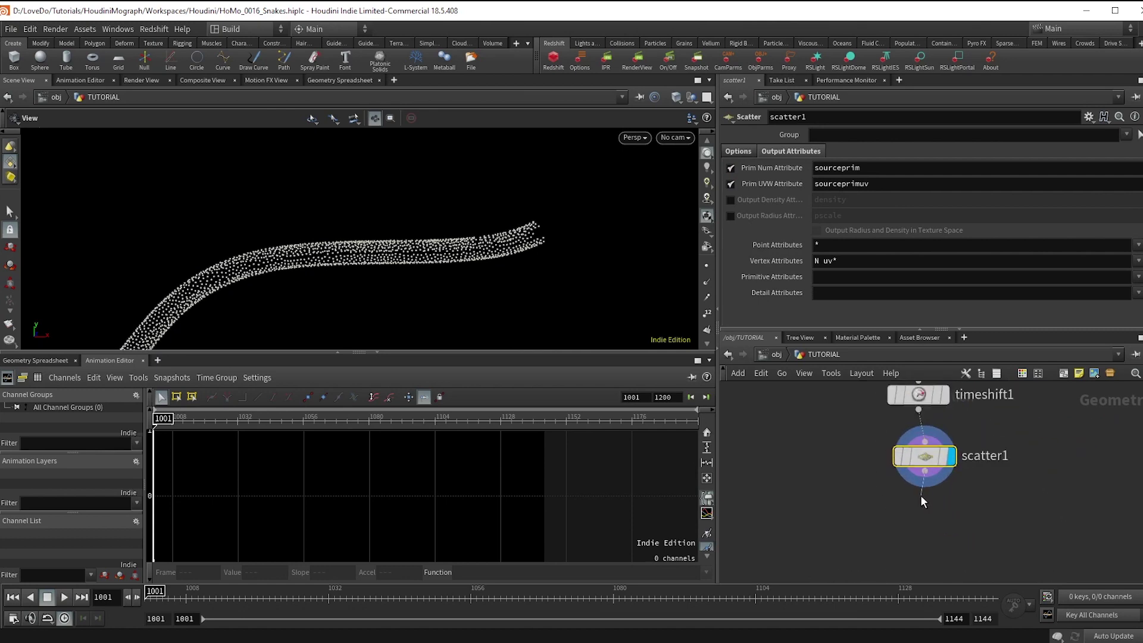
Append an Attribute Interpolate node to scatter1 with blast1 as its second input, and move timeshift1 and scatter1 aside
key(Tab)
text(attrinter)
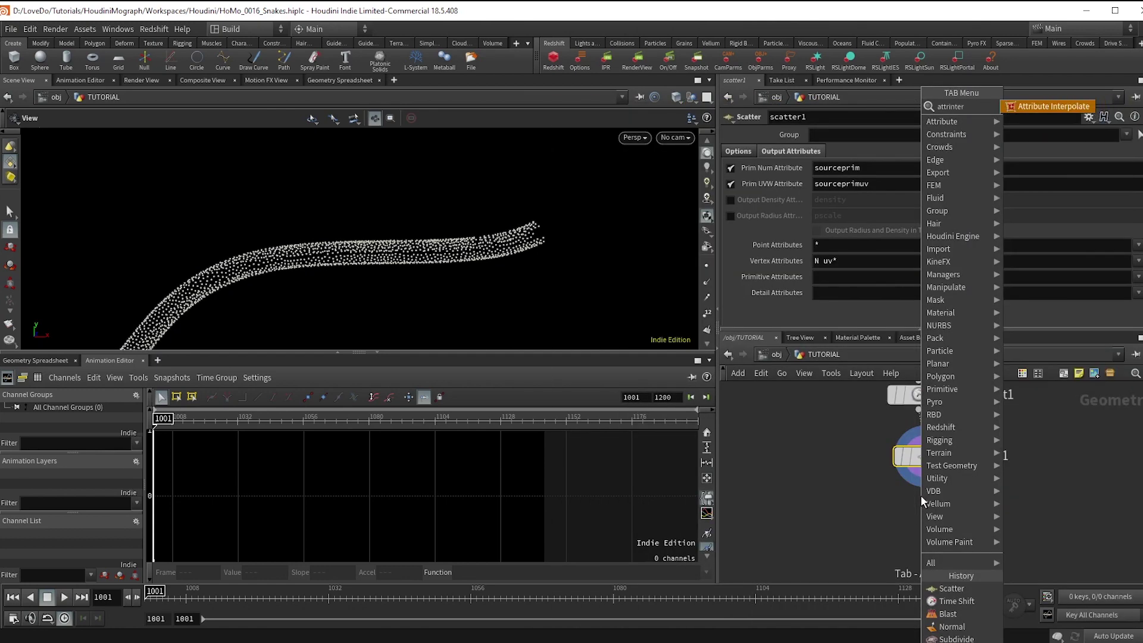
key(Return)
drag(922, 494, 964, 420)
middle_drag(964, 420, 973, 523)
click(919, 456)
drag(980, 466, 918, 545)
scroll(966, 538, up, 3)
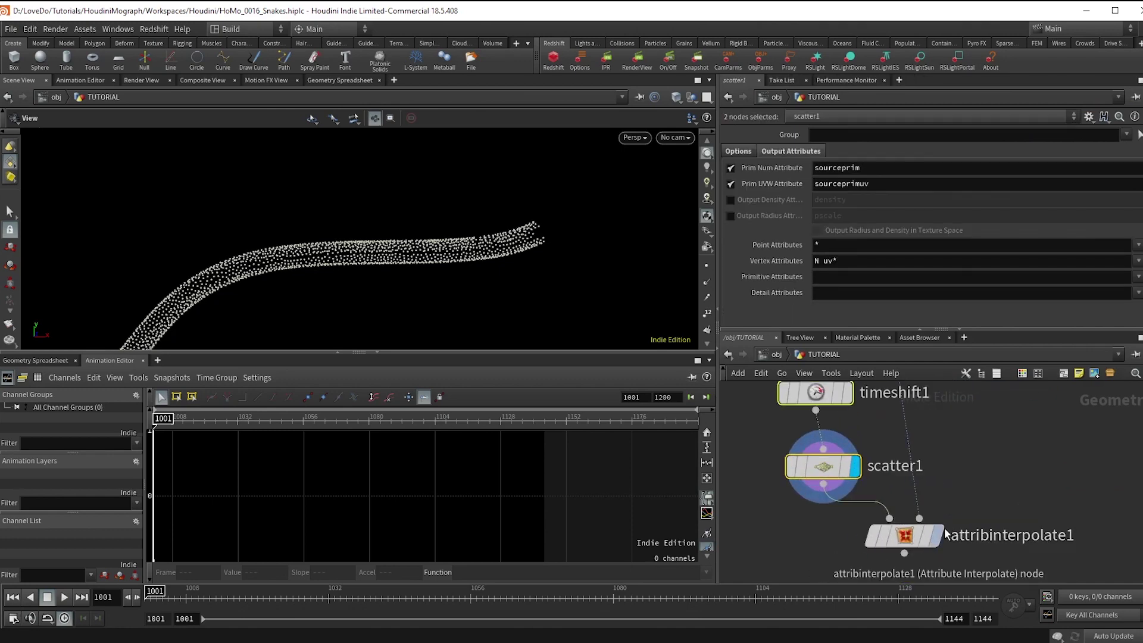
Display attribinterpolate1 and go to frame 1063 to check how the scattered points move
click(938, 534)
mouse_move(536, 595)
mouse_down()
mouse_move(520, 594)
mouse_move(558, 579)
mouse_move(536, 587)
mouse_up()
middle_drag(980, 481, 1043, 417)
scroll(953, 417, down, 2)
key(Left)
key(Left)
key(Left)
key(Left)
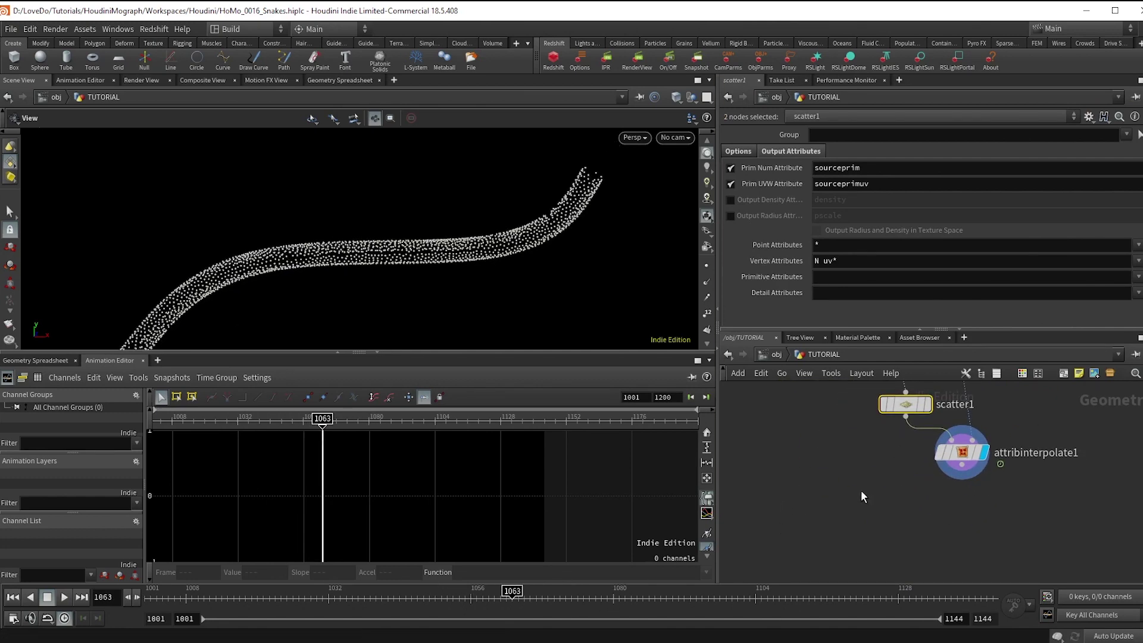
Add a Sphere node beside attribinterpolate1 and display it
click(865, 483)
key(Tab)
text(sphere)
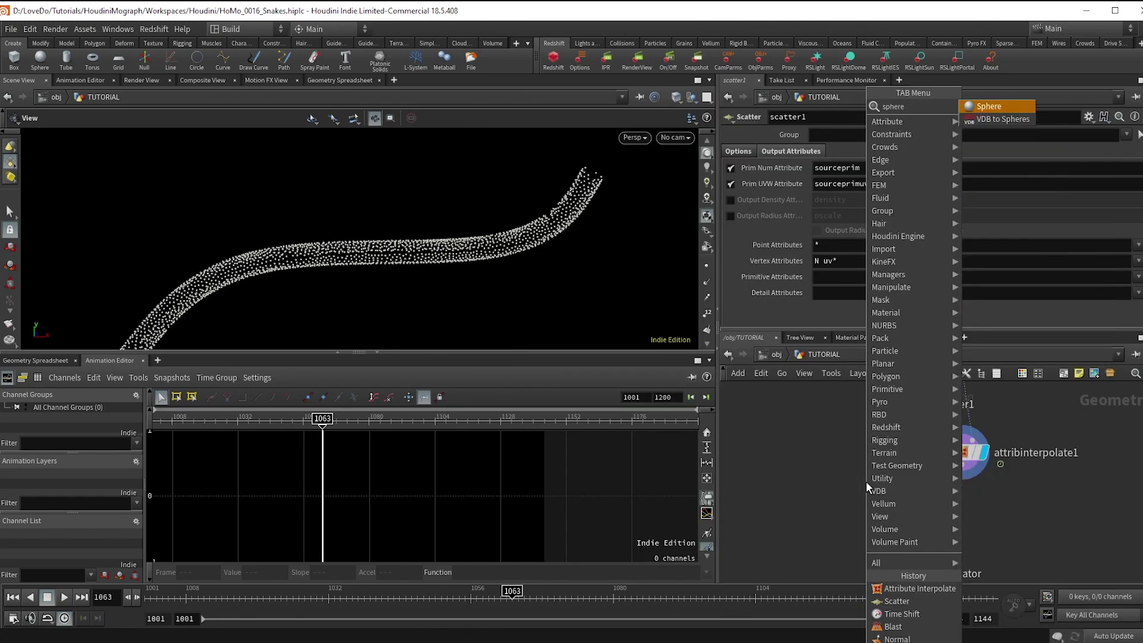
key(Return)
click(867, 485)
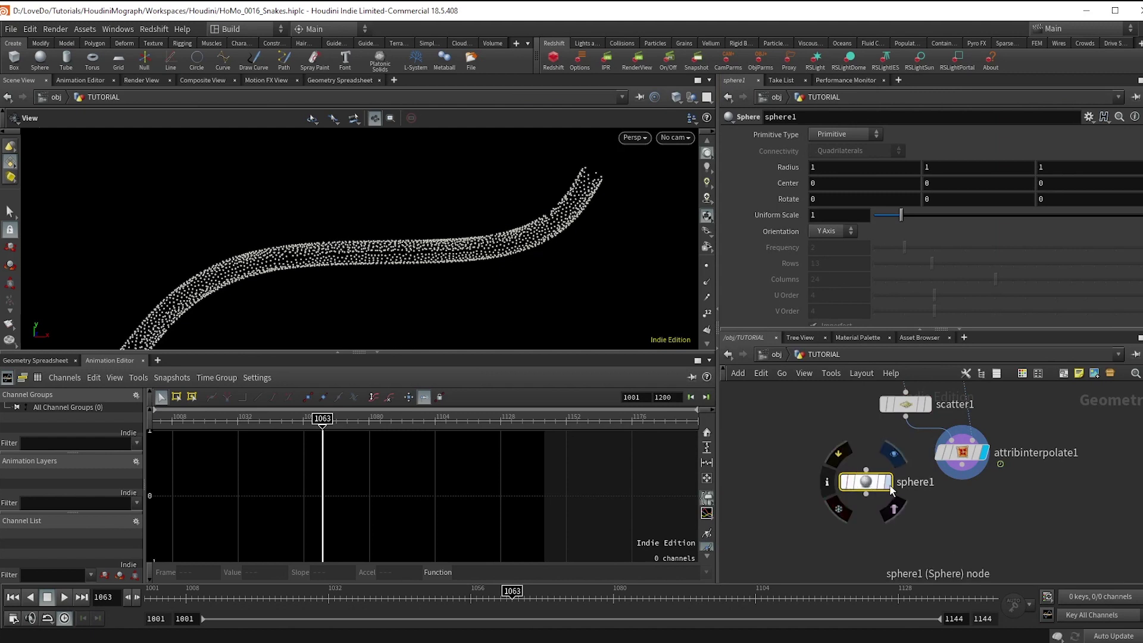
click(892, 490)
Set sphere1's primitive type to Polygon and its frequency to 1
click(846, 134)
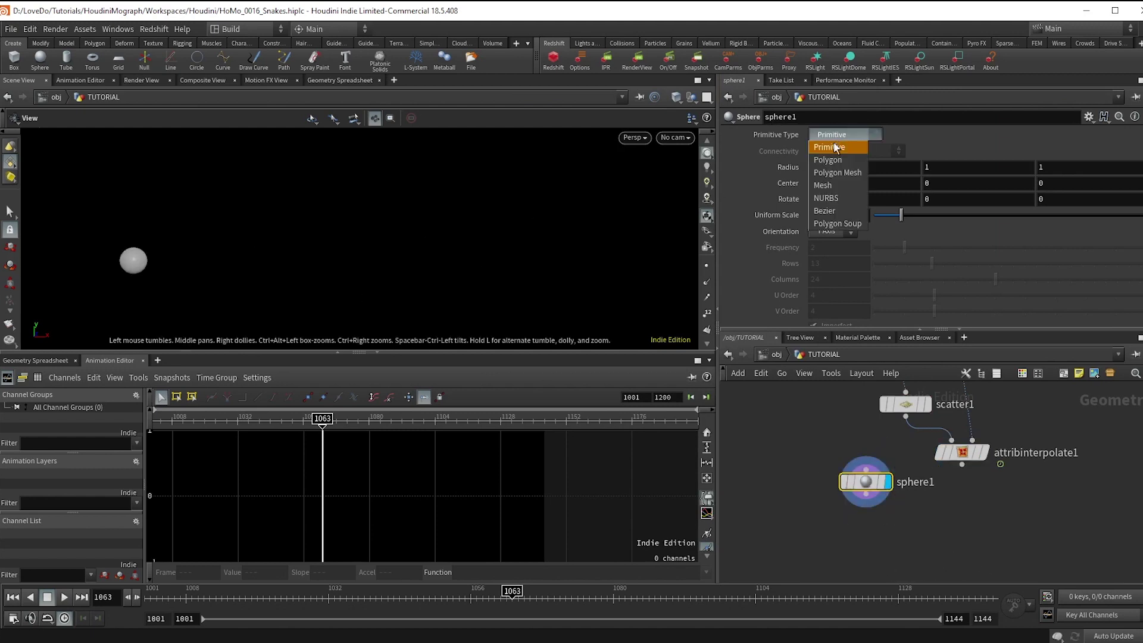
click(831, 146)
key(h)
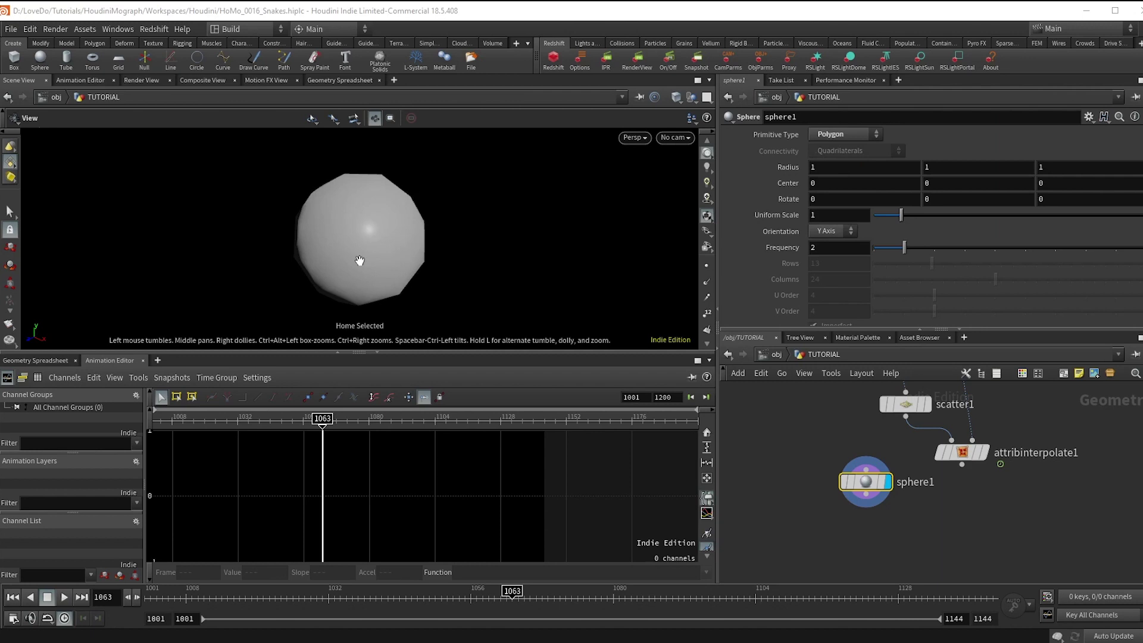
drag(892, 253, 875, 258)
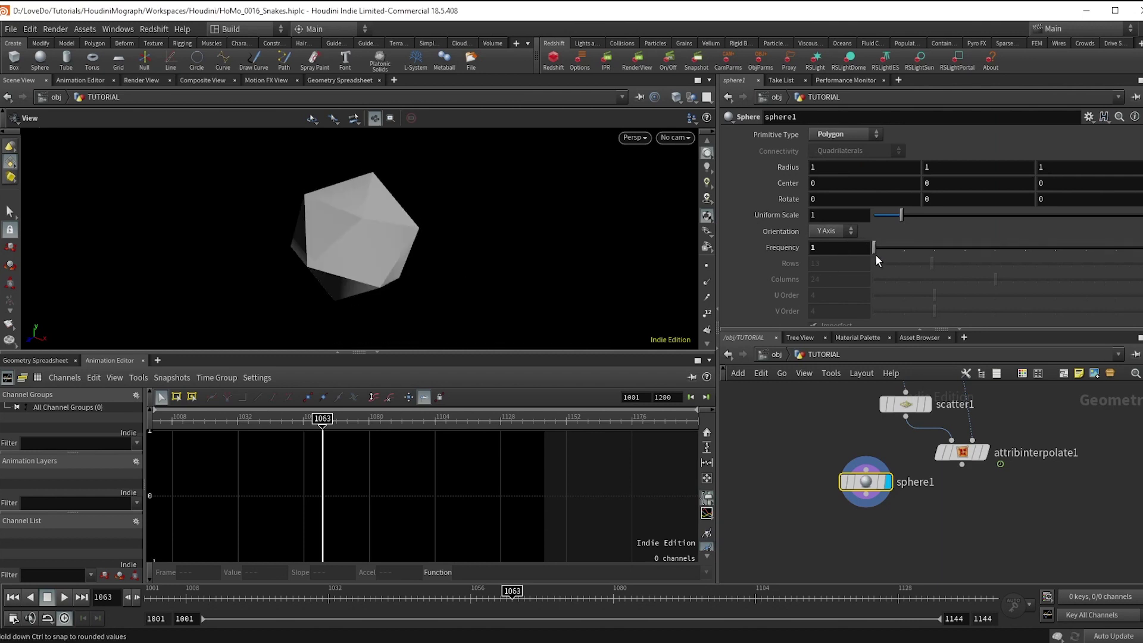
right_drag(544, 262, 347, 238)
middle_drag(416, 252, 433, 241)
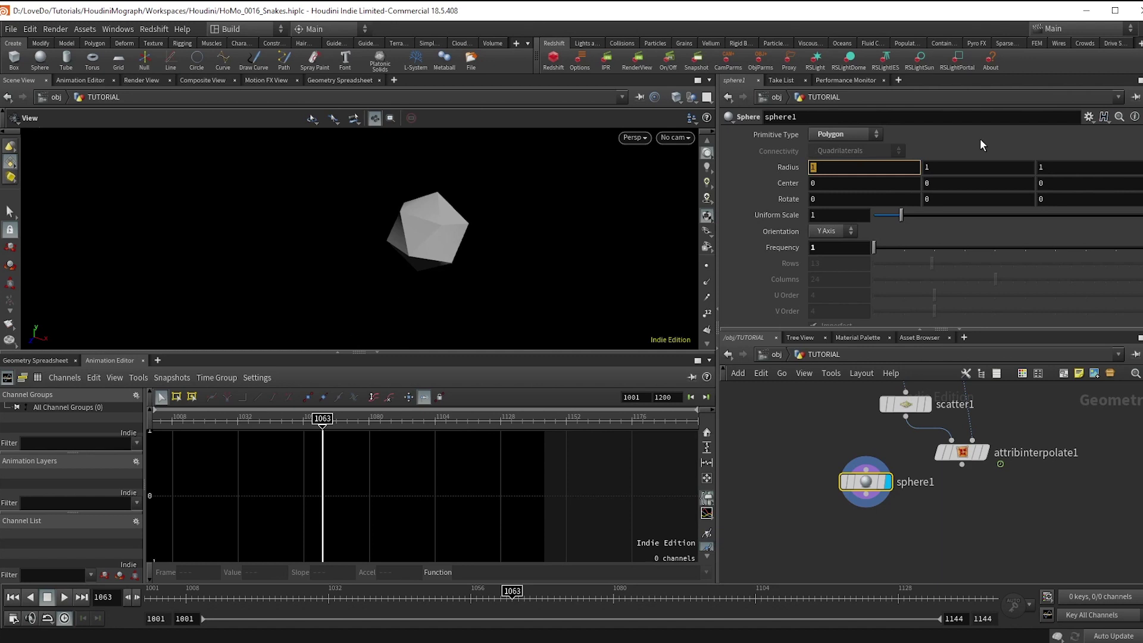
Set sphere1's radius to 0.7, 0.2 and 1.5 to flatten and stretch it into a scale shape
text(.7)
key(Tab)
text(.2)
key(Tab)
text(1.5)
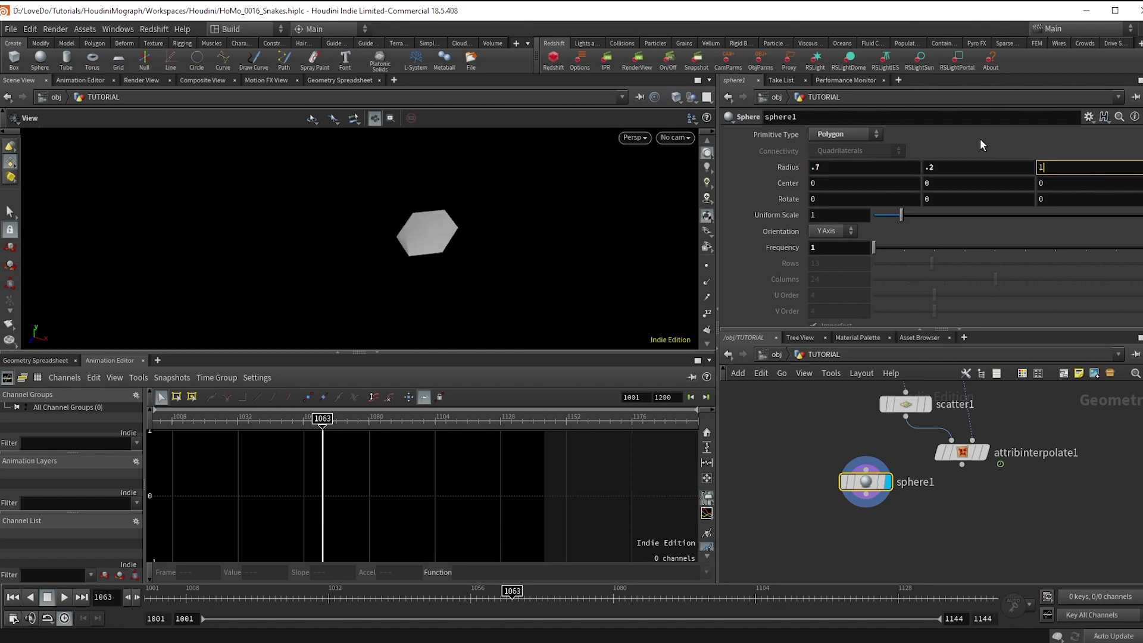
key(Return)
drag(512, 312, 512, 268)
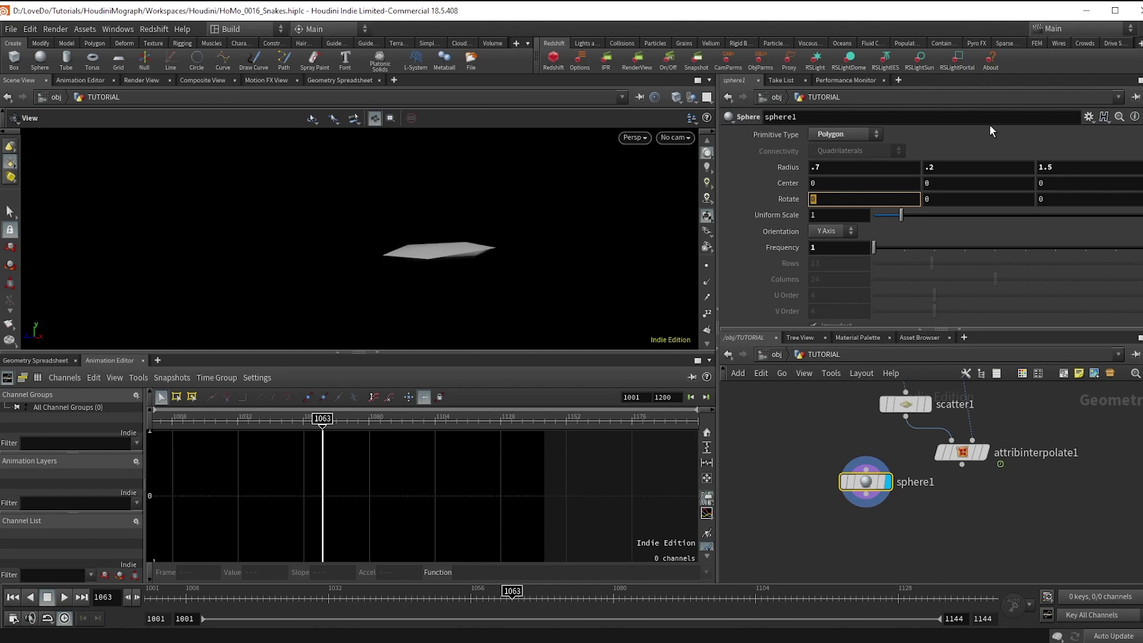
text(15\)
key(Return)
key(ctrl+z)
Set sphere1's X rotation to 20 and its uniform scale to 0.3
double_click(826, 201)
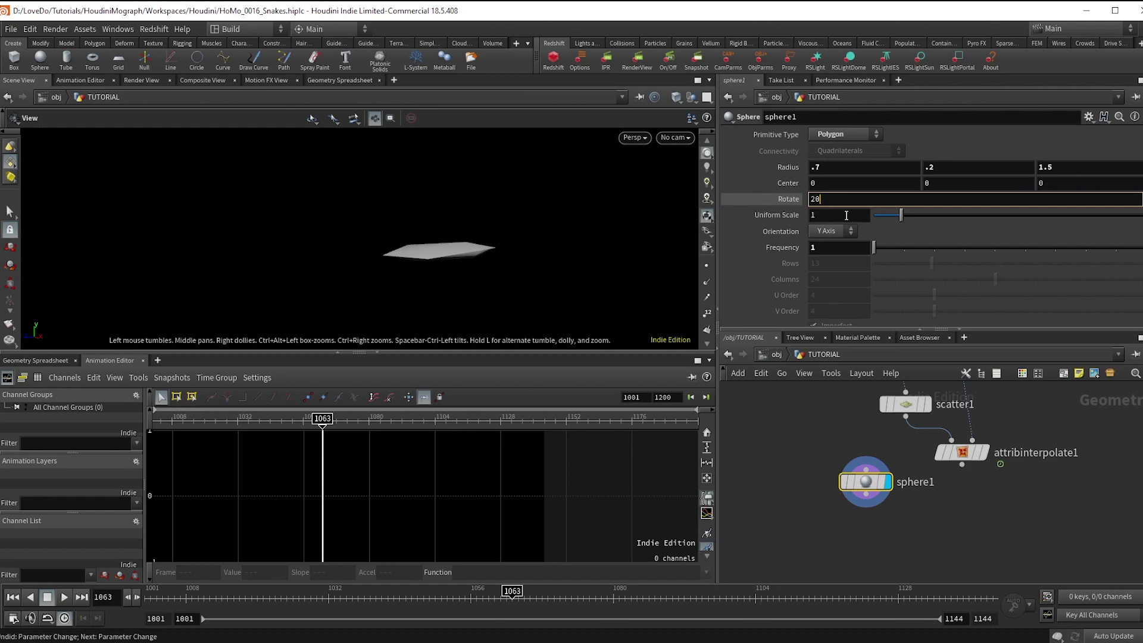
text(20)
double_click(846, 216)
text(.3)
key(Return)
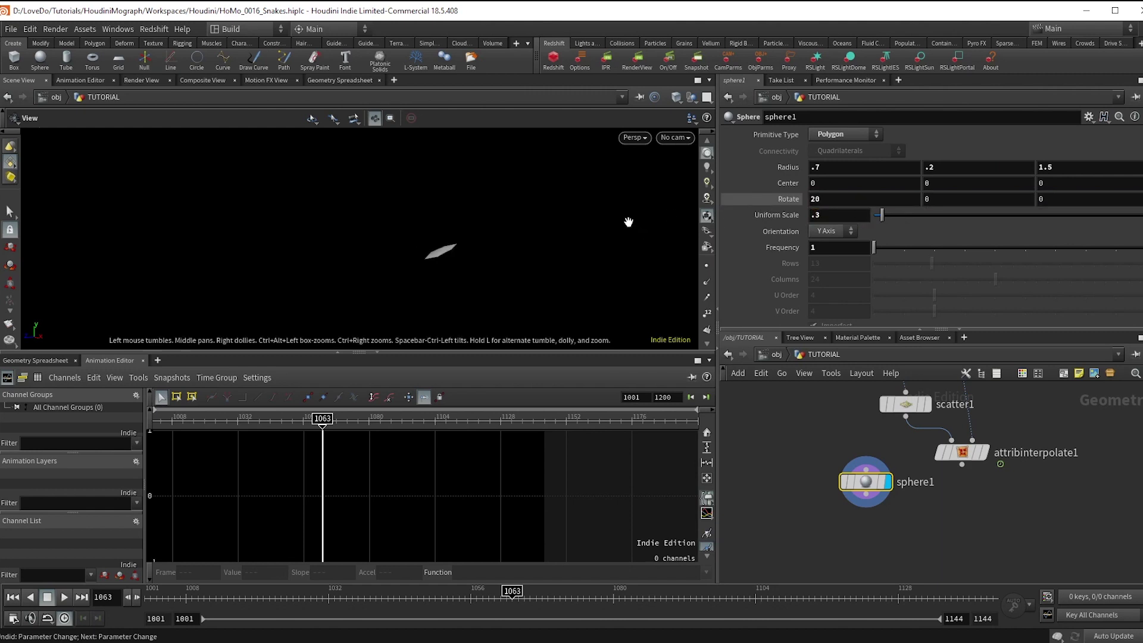
Append a Copy to Points node to sphere1, with attribinterpolate1 supplying the target points
click(867, 496)
key(Tab)
text(copy)
key(Return)
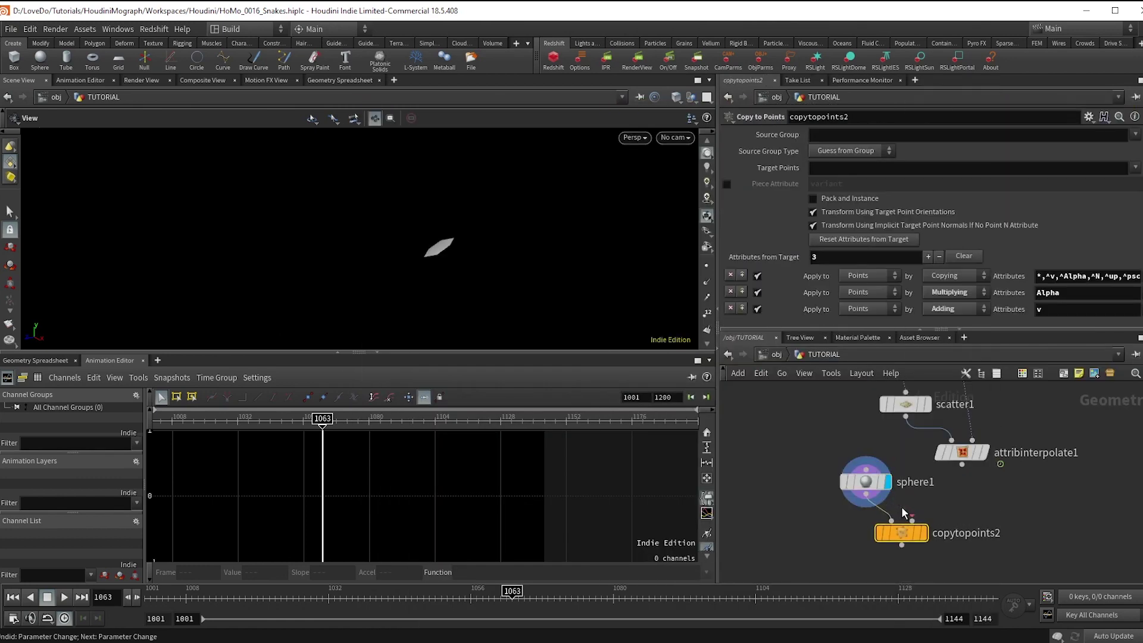
click(960, 454)
click(912, 516)
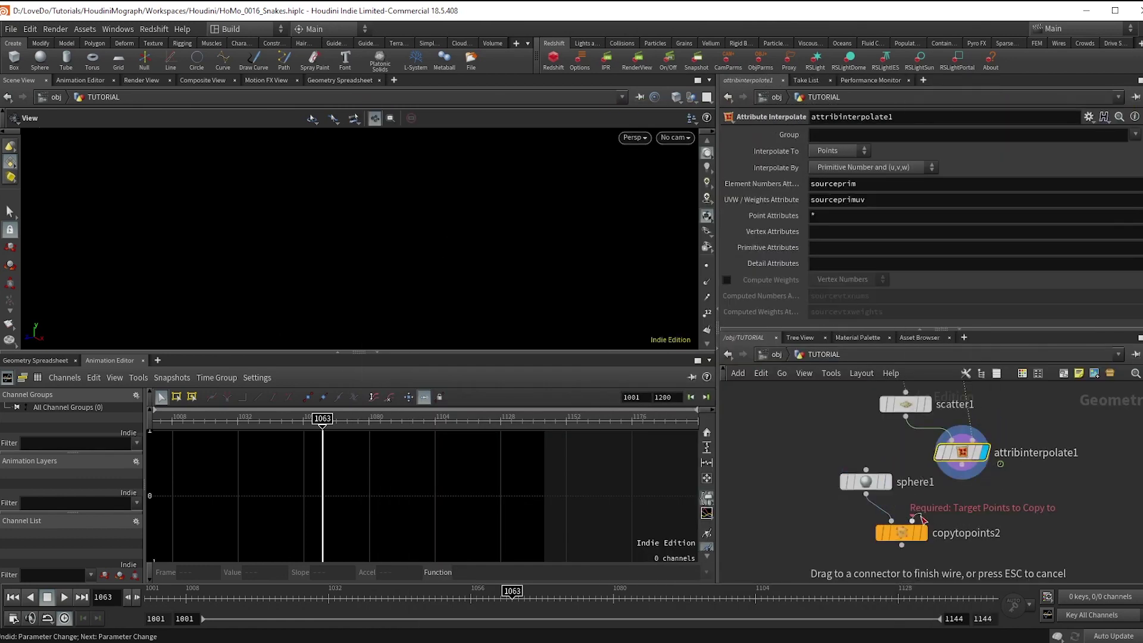
click(953, 477)
click(930, 508)
Append a Normal node to copytopoints2, display it and frame the copied scales in the viewport
click(902, 545)
key(Tab)
middle_drag(905, 564, 957, 513)
text(no)
key(Return)
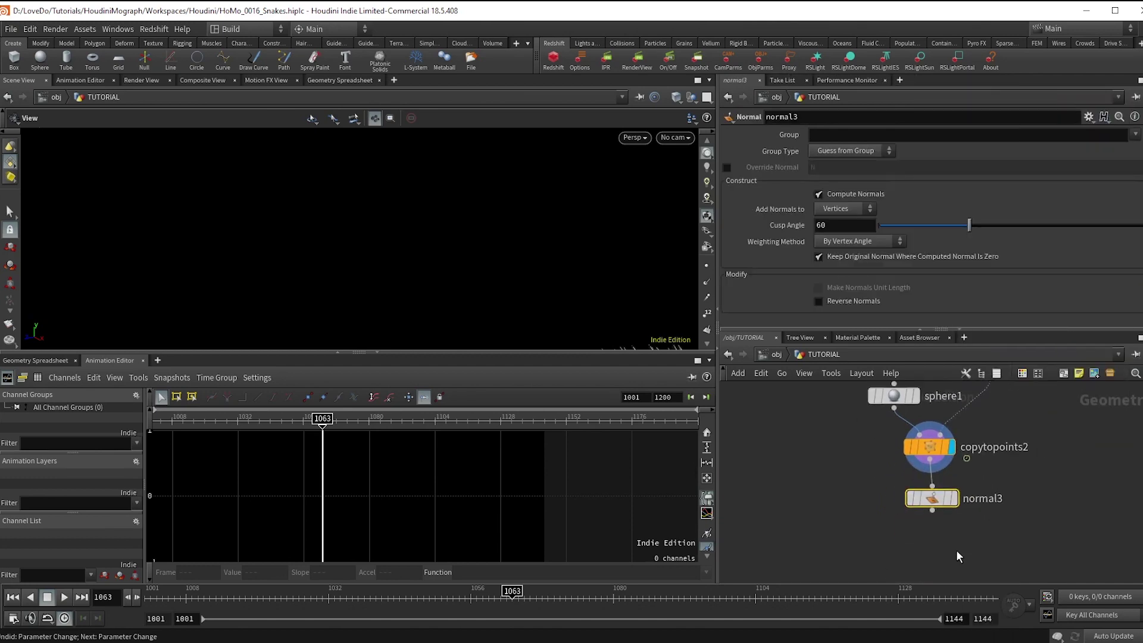
click(959, 501)
key(g)
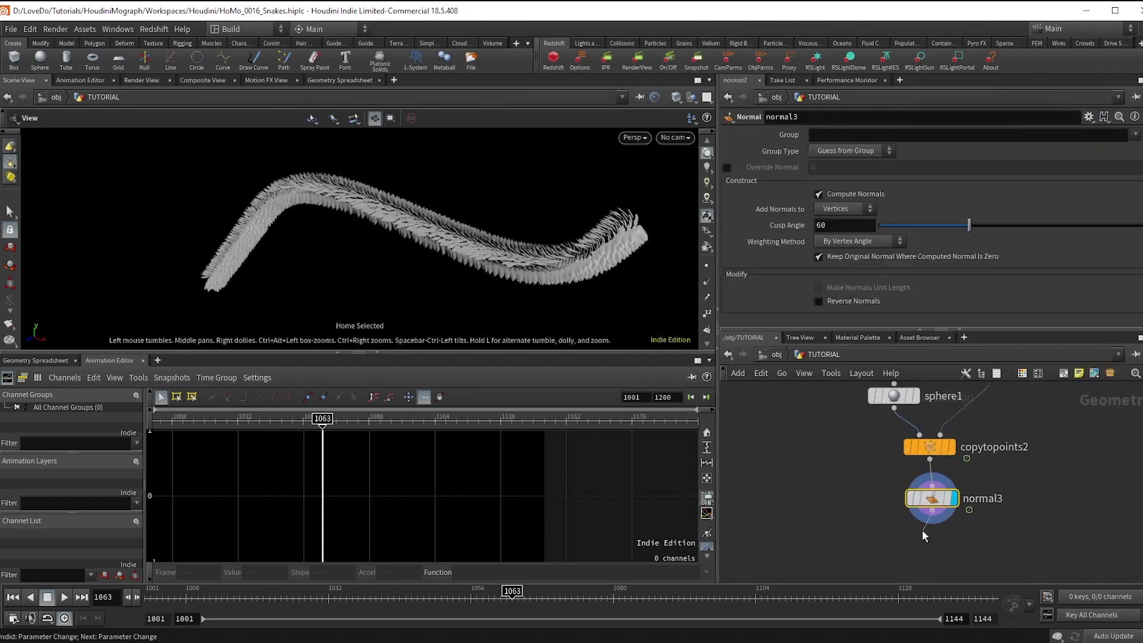
Append a Merge node to normal3, wire group1 in as its second input and display merge1
key(Tab)
text(merge)
key(Return)
click(922, 544)
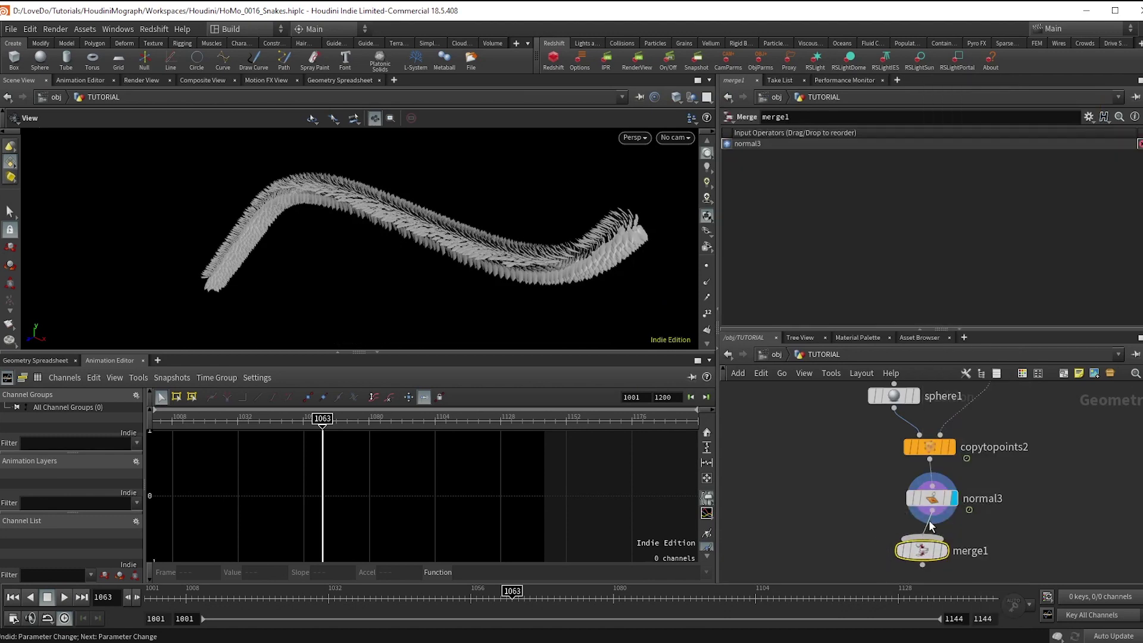
click(927, 536)
scroll(879, 559, down, 5)
click(891, 408)
key(f)
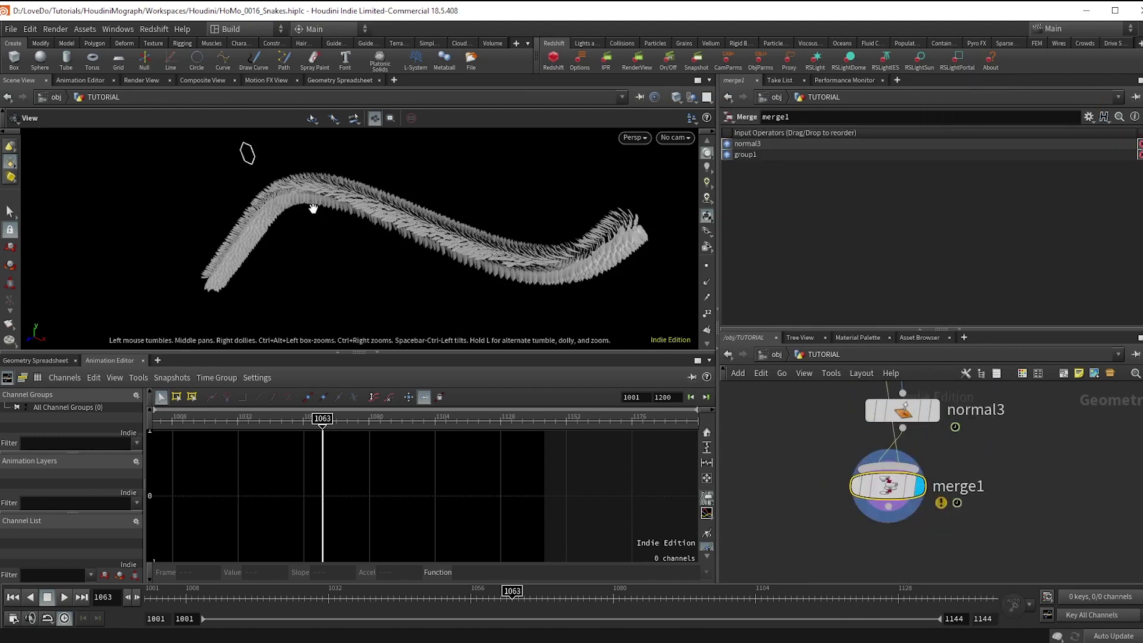
drag(311, 209, 345, 209)
middle_drag(993, 462, 988, 477)
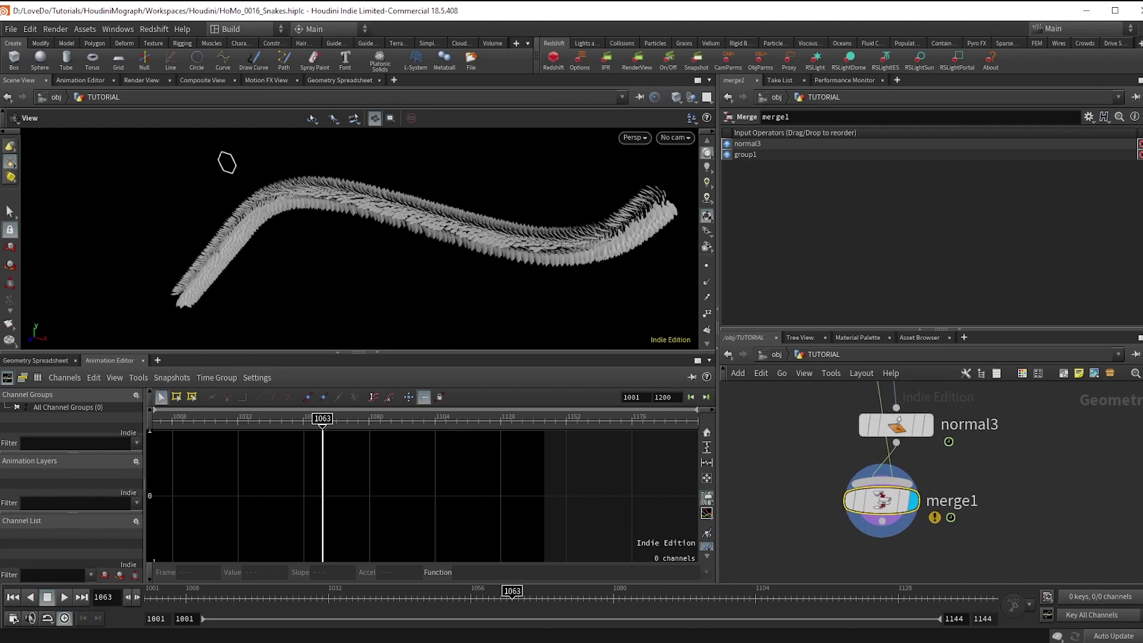
Insert a Point VOP between attribinterpolate1 and copytopoints2
key(h)
key(Tab)
text(pointvop)
key(Return)
click(1019, 464)
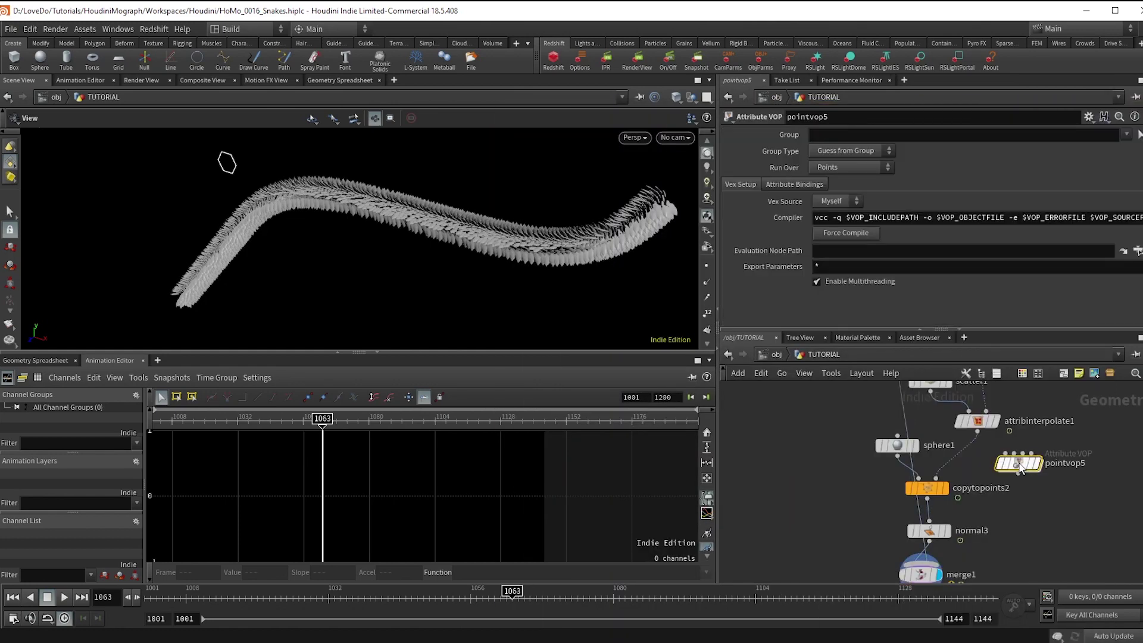
Inside pointvop5, add a Bind node named dir with the type 3 Floats (vector)
double_click(1018, 463)
key(Tab)
text(bin)
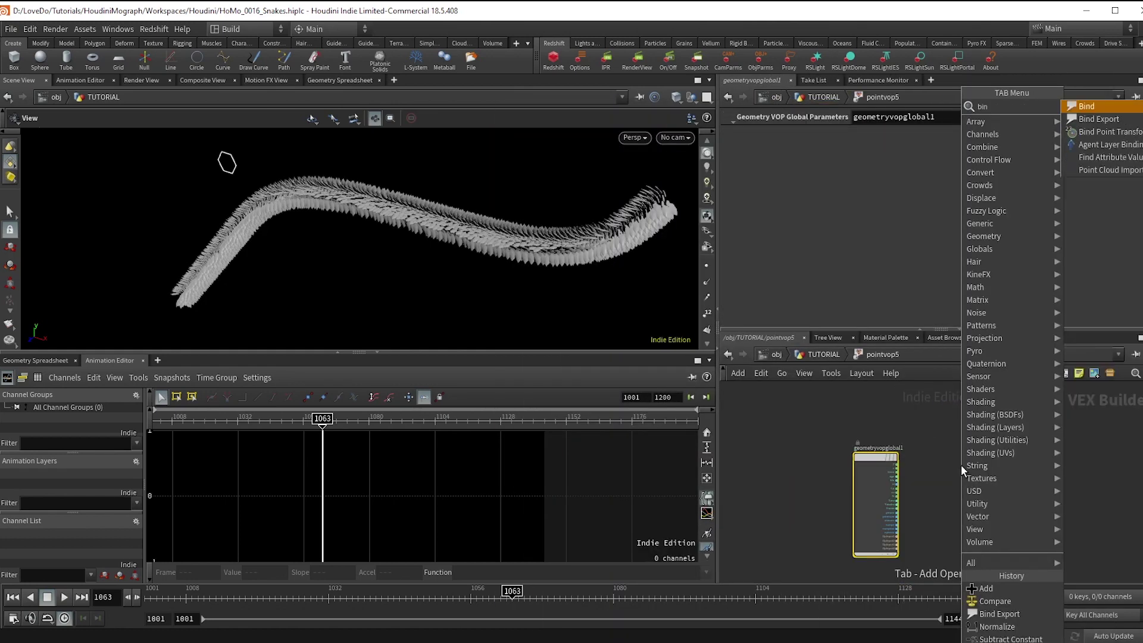
key(Return)
click(962, 466)
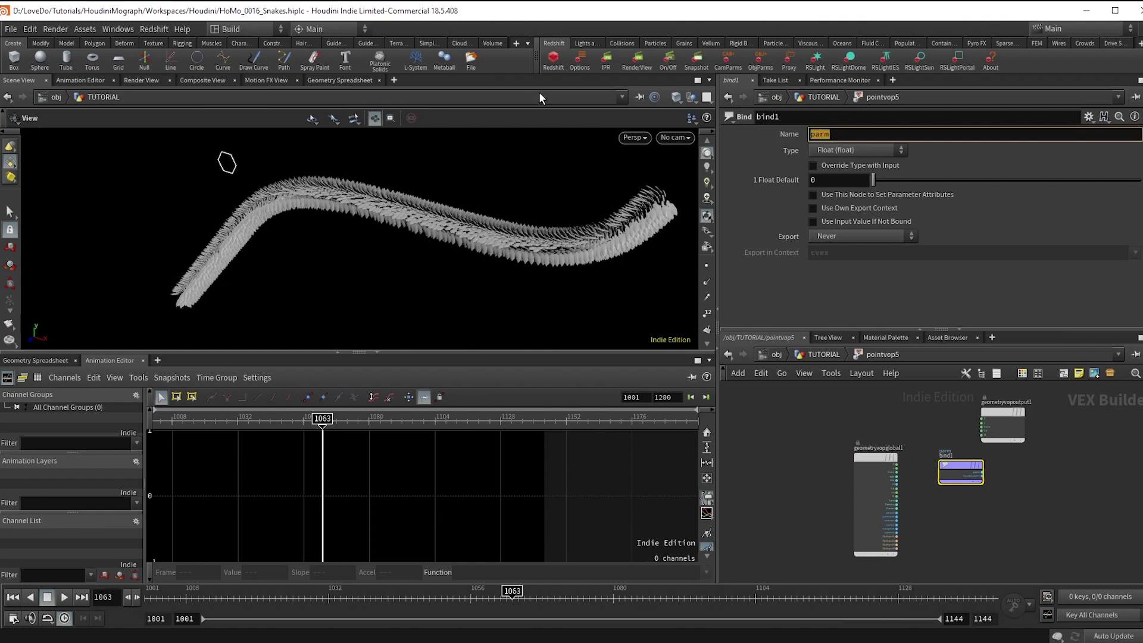
click(815, 149)
click(827, 239)
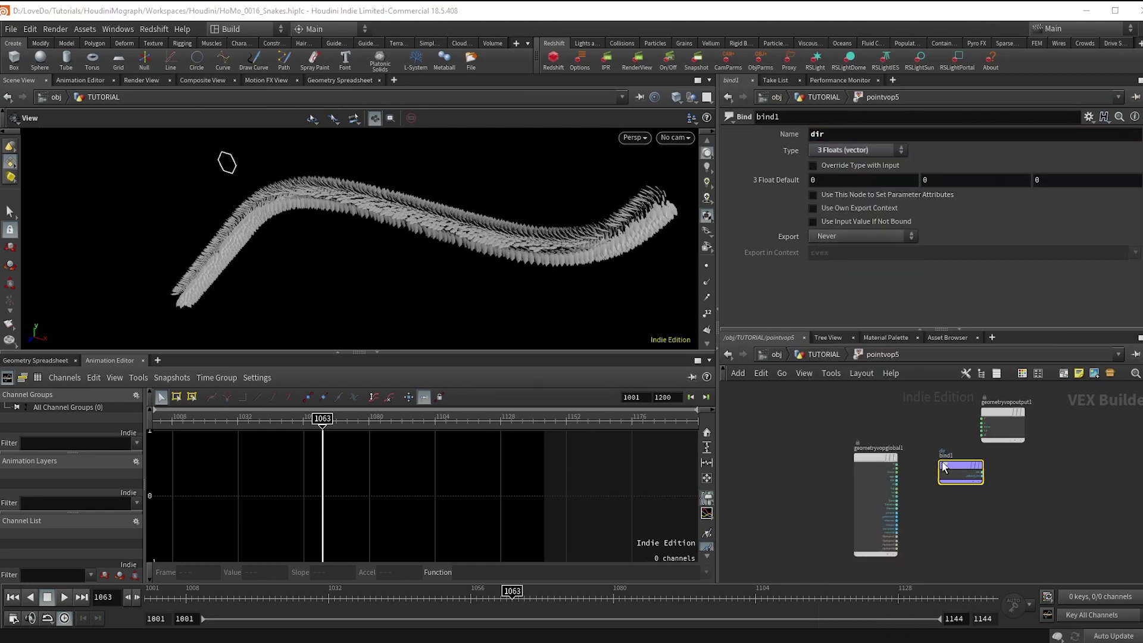
Wire the dir output into the N input of geometryvopoutput1 and inspect the reoriented scales up close
scroll(944, 467, up, 2)
click(998, 442)
click(999, 492)
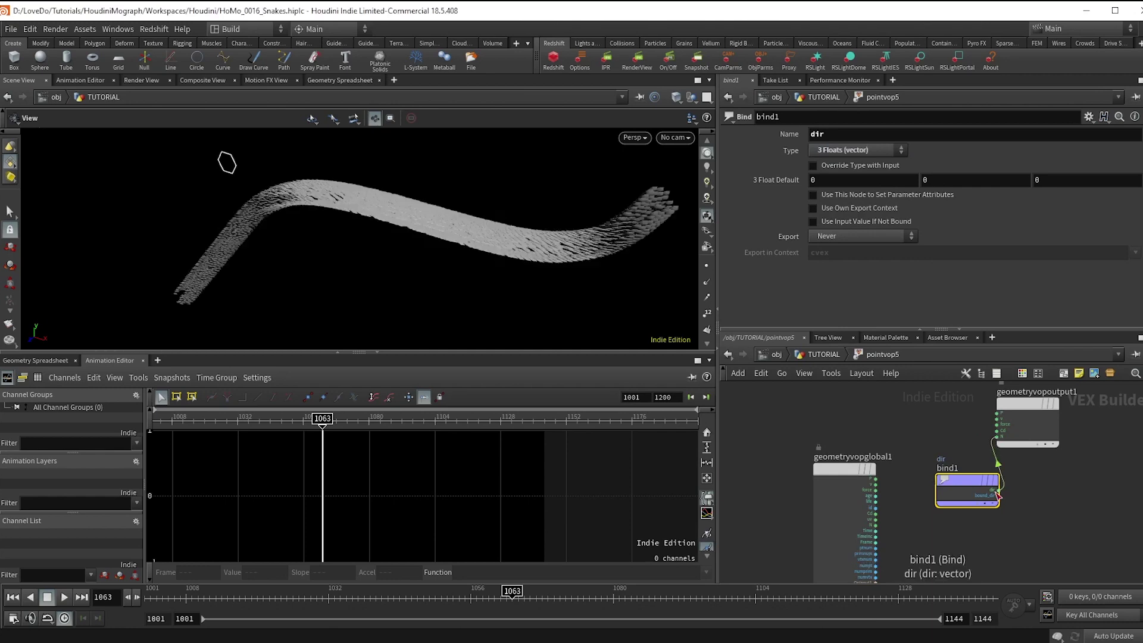
right_drag(577, 289, 810, 258)
middle_drag(540, 315, 467, 264)
drag(466, 263, 574, 250)
Return to the TUTORIAL network and rewire merge1's body input from normal2 to include the extruded belly
click(823, 355)
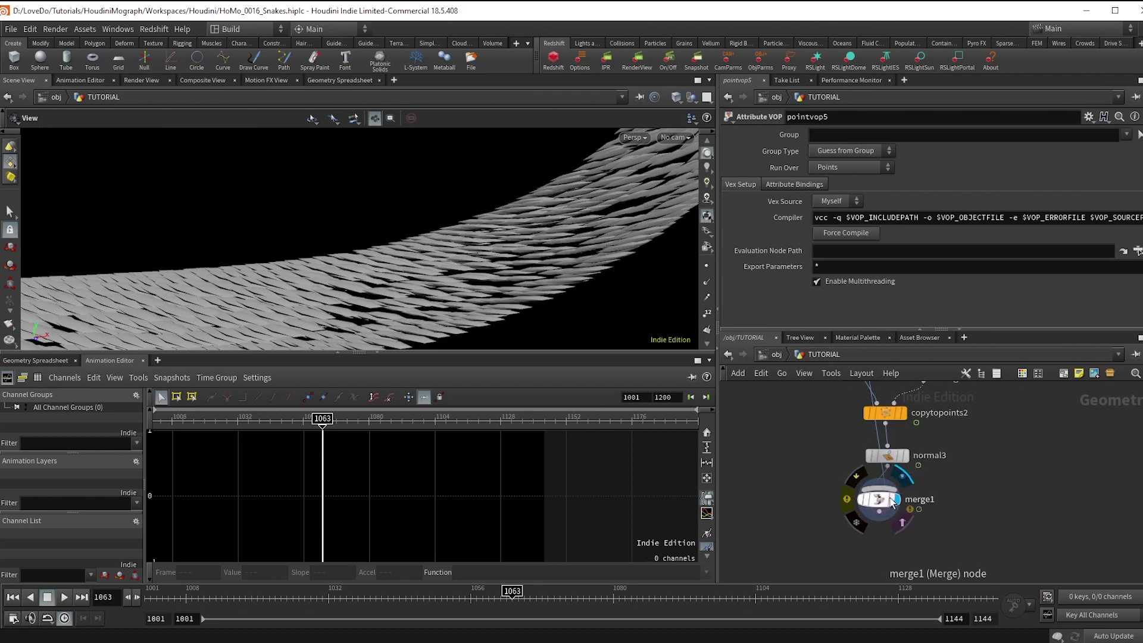
scroll(809, 429, down, 3)
middle_drag(810, 429, 841, 603)
scroll(848, 513, down, 2)
scroll(844, 516, up, 5)
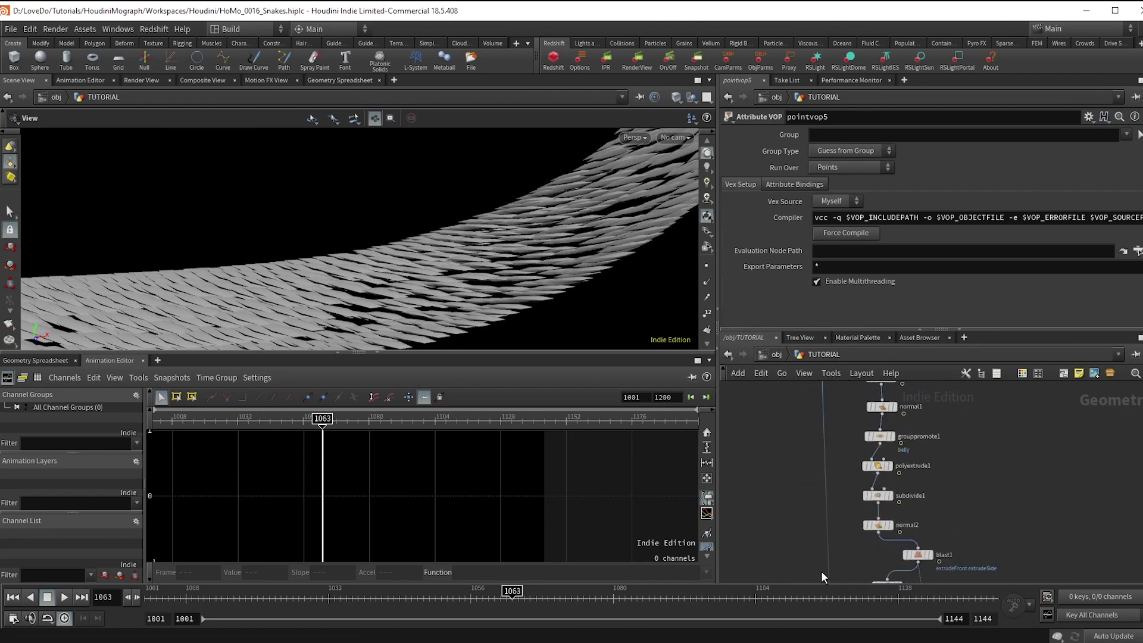
middle_drag(954, 509, 982, 407)
scroll(920, 536, up, 2)
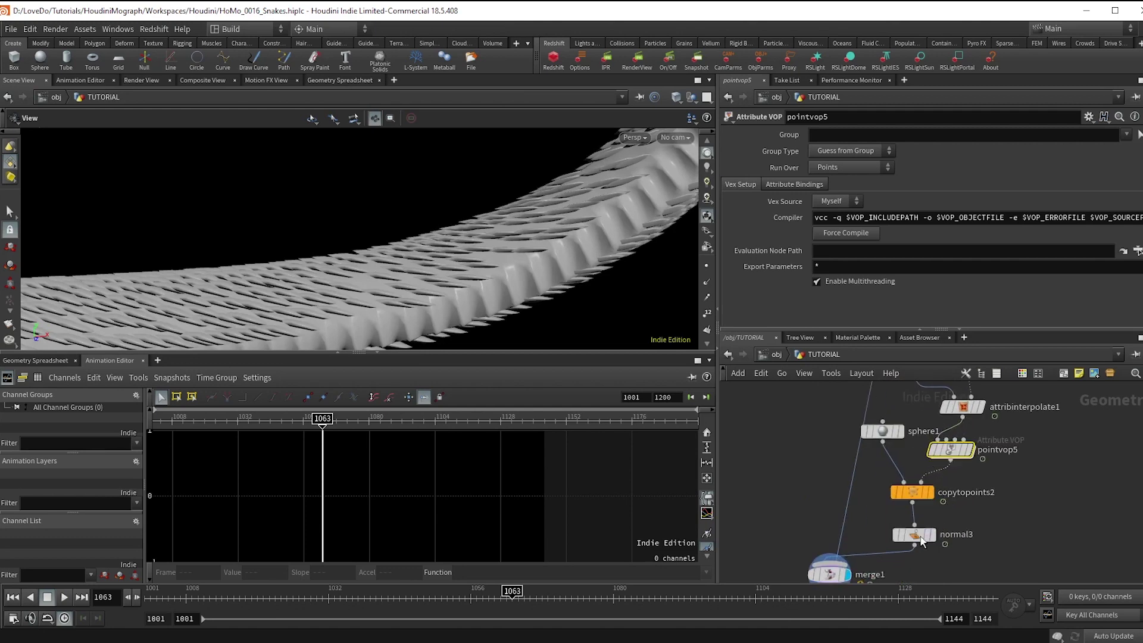
Inside pointvop5, add a Bind Export node named up with the type 3 Floats (vector)
double_click(947, 449)
drag(411, 244, 544, 258)
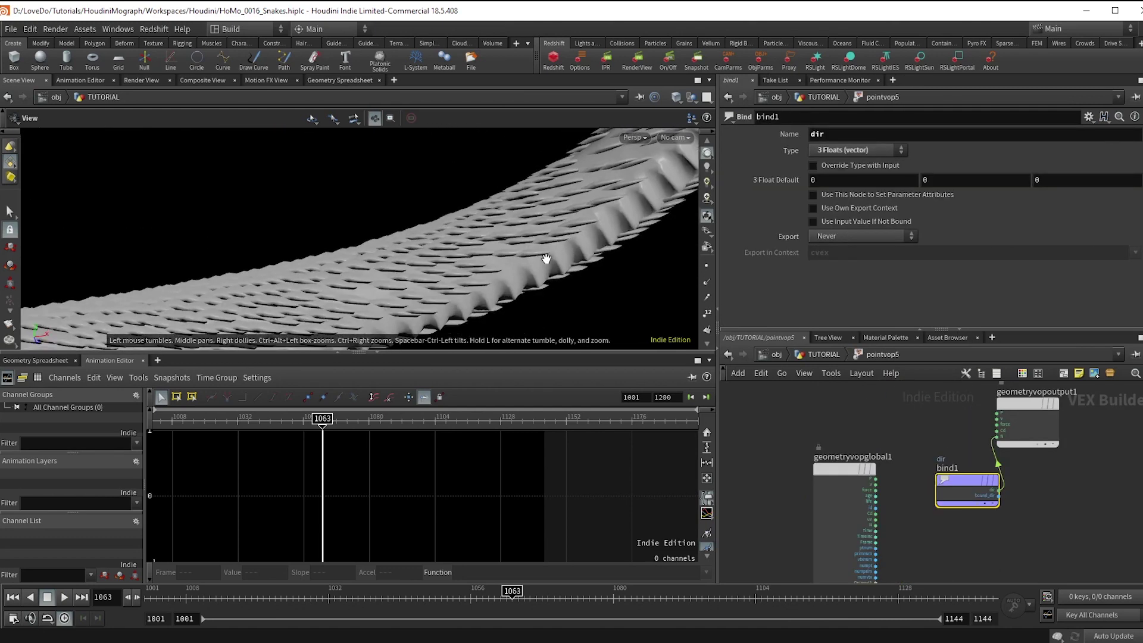
middle_drag(944, 554, 953, 512)
key(Tab)
text(bind)
key(Return)
click(953, 512)
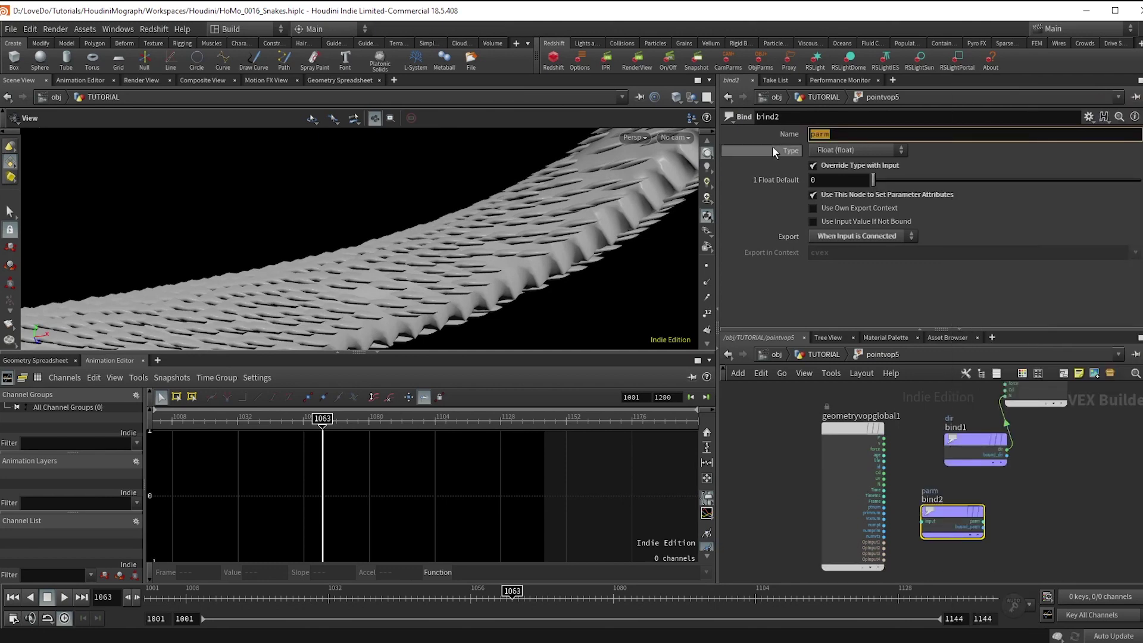
text(up)
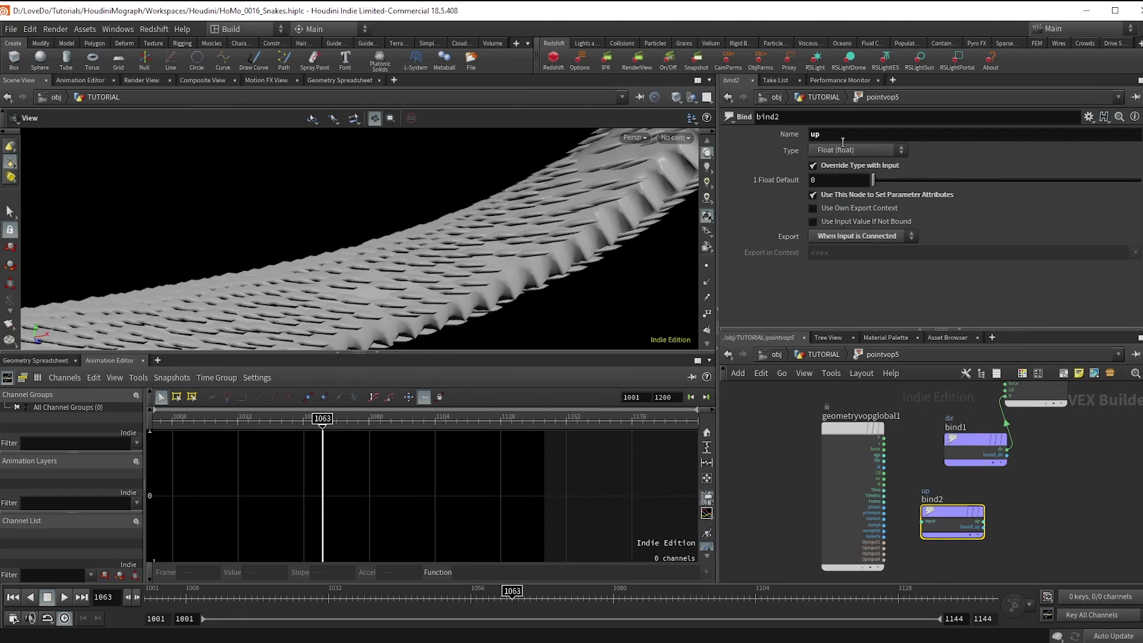
click(846, 150)
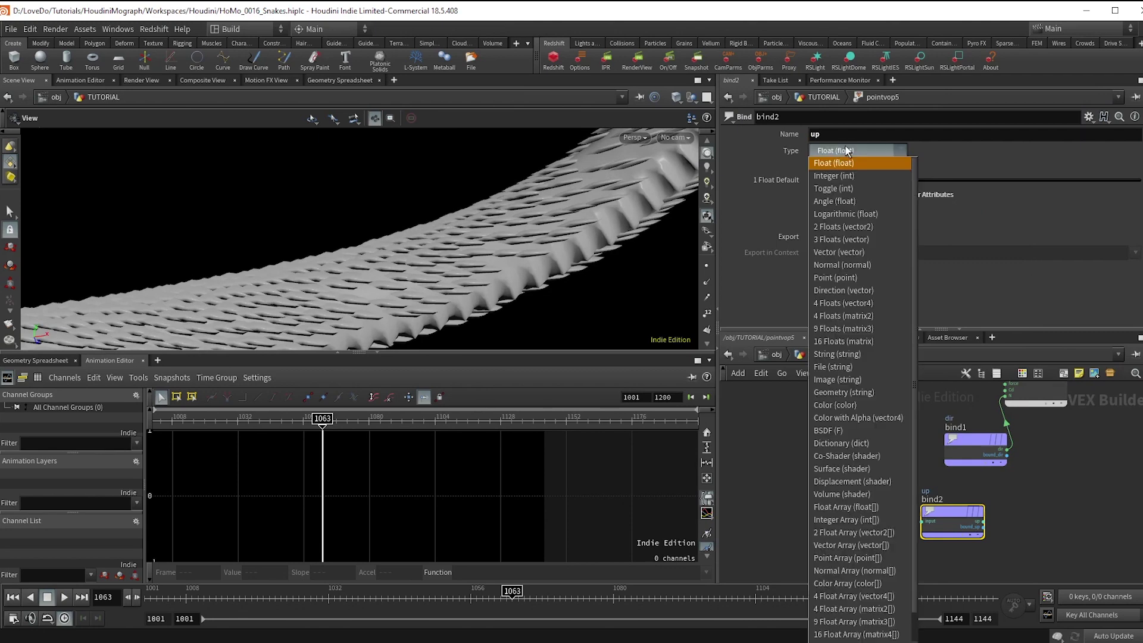
click(845, 239)
Wire the N output of geometryvopglobal1 into the up export's input and return to the TUTORIAL network
scroll(887, 482, up, 3)
click(882, 487)
middle_drag(906, 471, 900, 398)
drag(900, 398, 922, 486)
drag(357, 262, 623, 312)
click(808, 356)
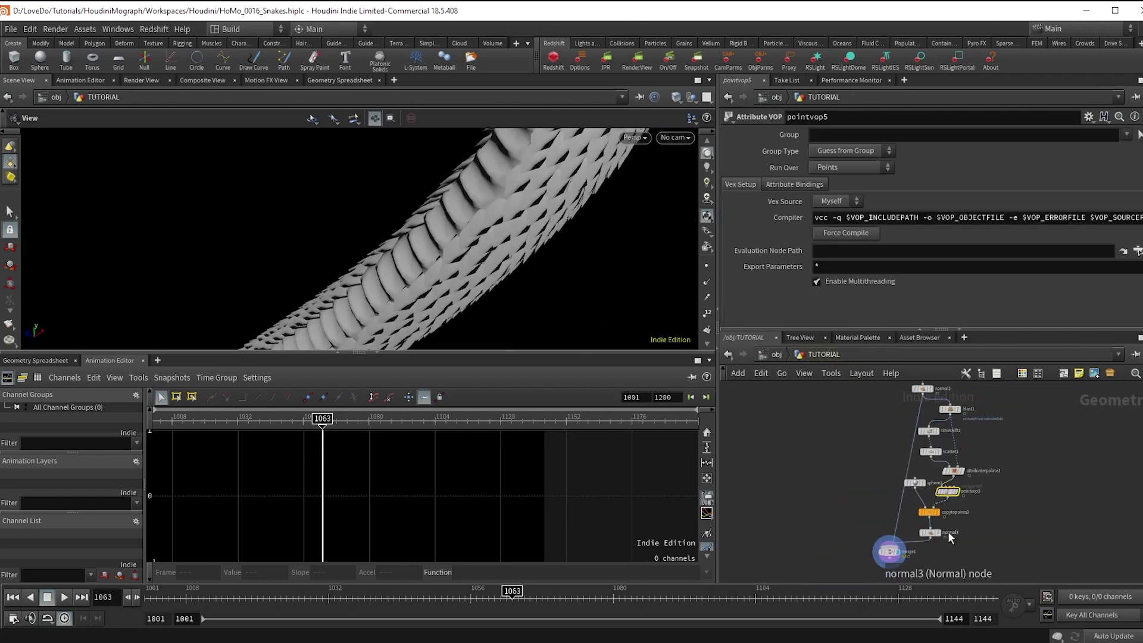
Scrub through and play the animation to check how the scales follow the moving snake
drag(516, 595, 631, 596)
right_drag(505, 243, 480, 322)
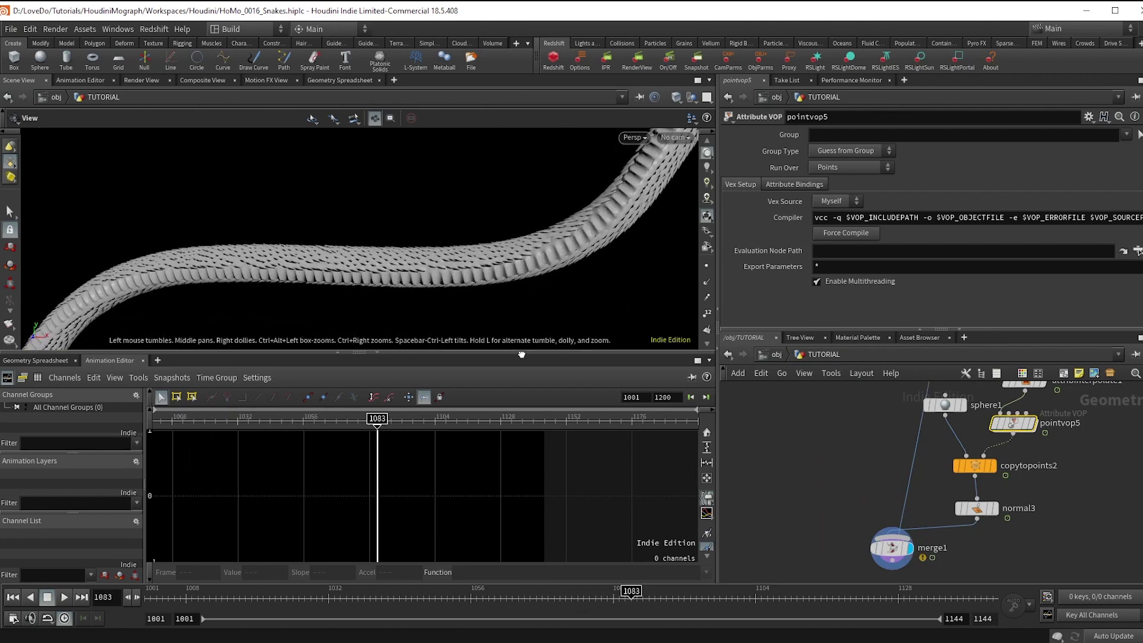
drag(517, 602, 280, 592)
drag(475, 594, 768, 589)
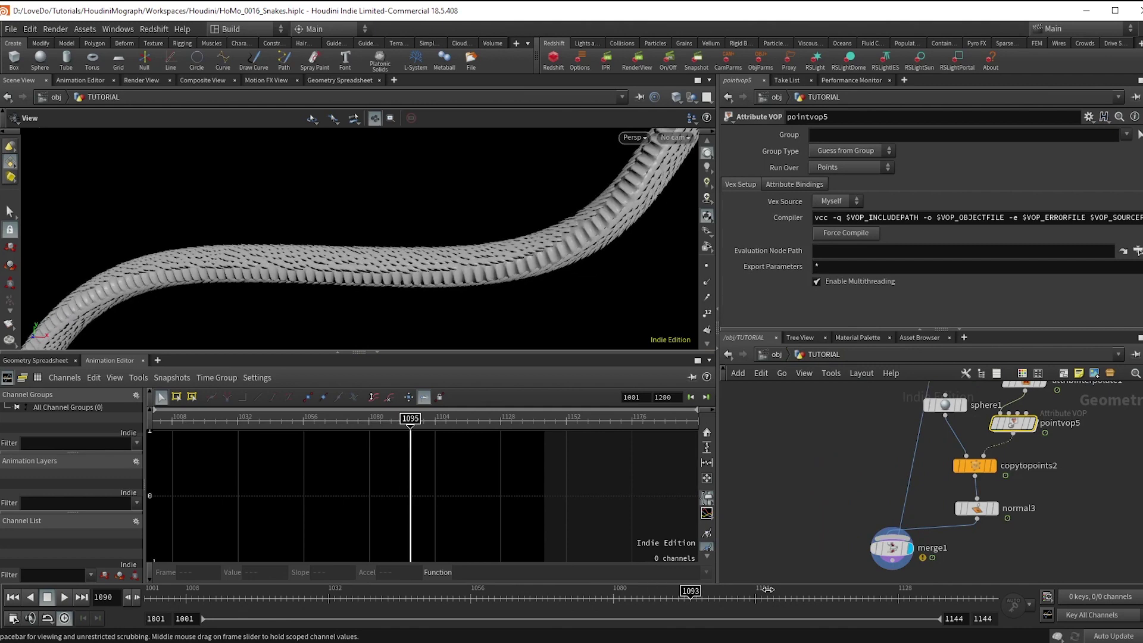
drag(651, 586, 362, 582)
drag(514, 581, 764, 589)
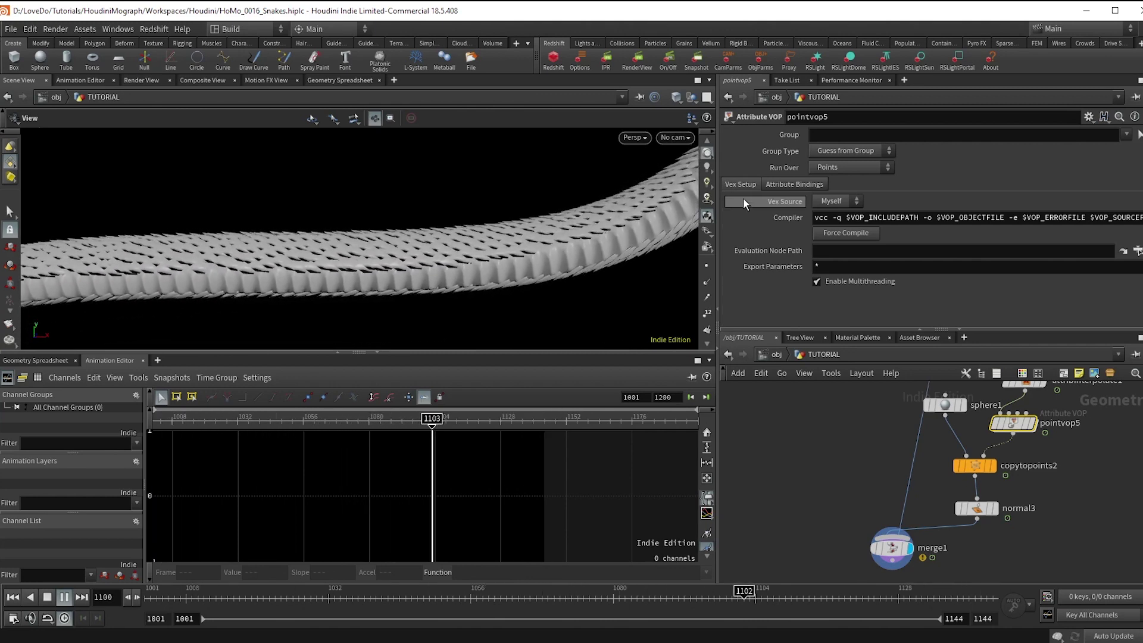
Raise scatter1's Force Total Count to 5861 for a denser covering of scales
scroll(1066, 483, down, 3)
middle_drag(1066, 483, 1043, 546)
scroll(1027, 480, up, 2)
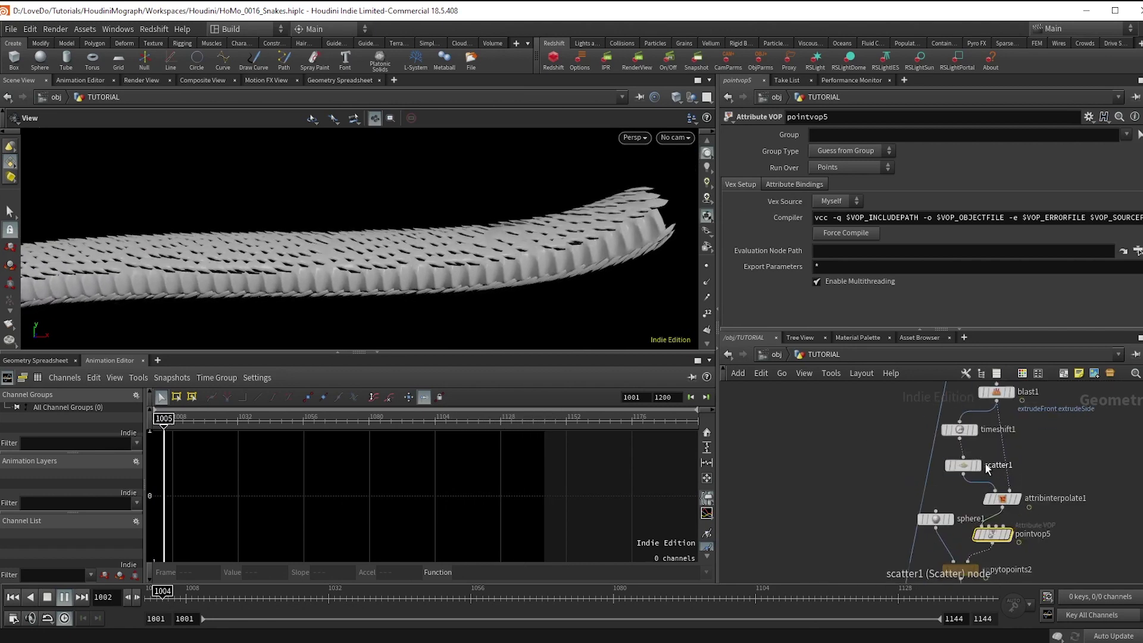
click(974, 469)
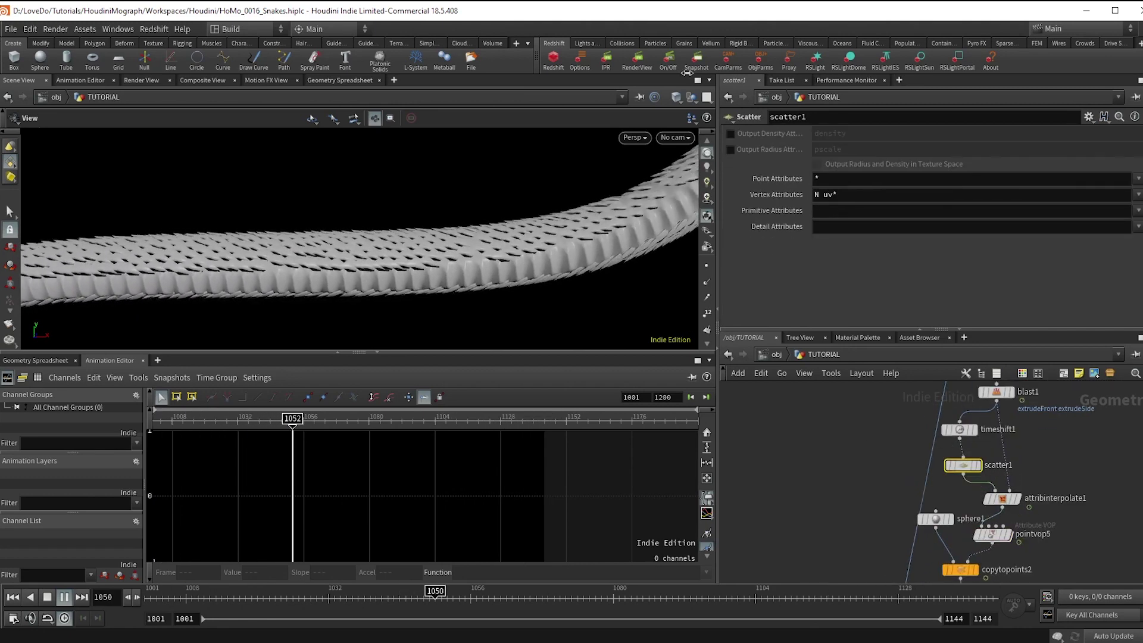
click(738, 152)
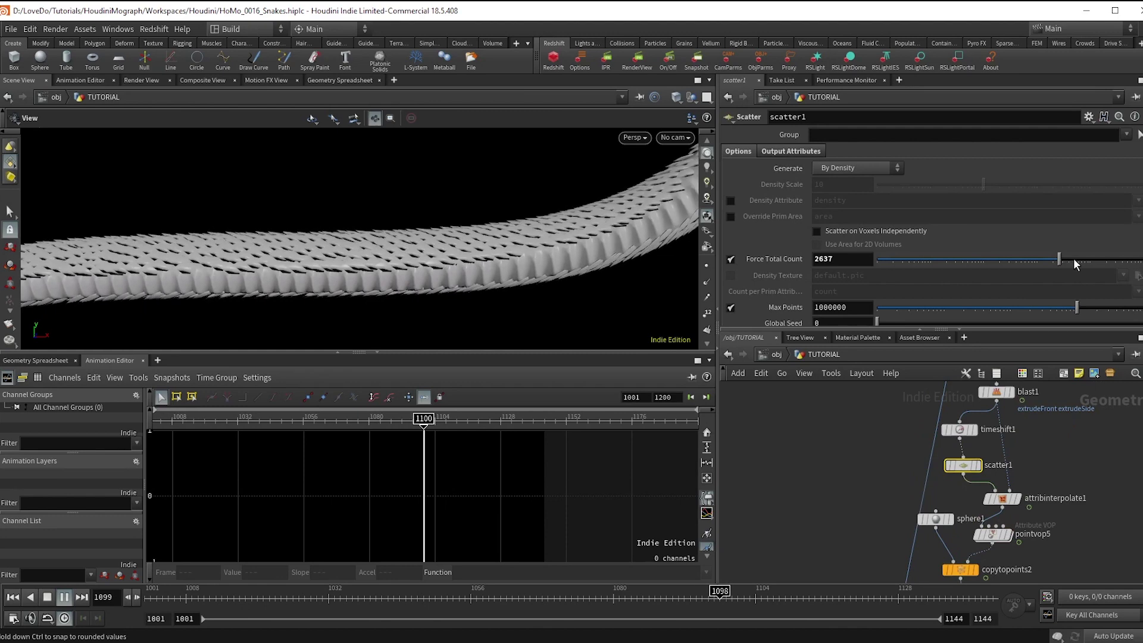
drag(1082, 261, 1078, 261)
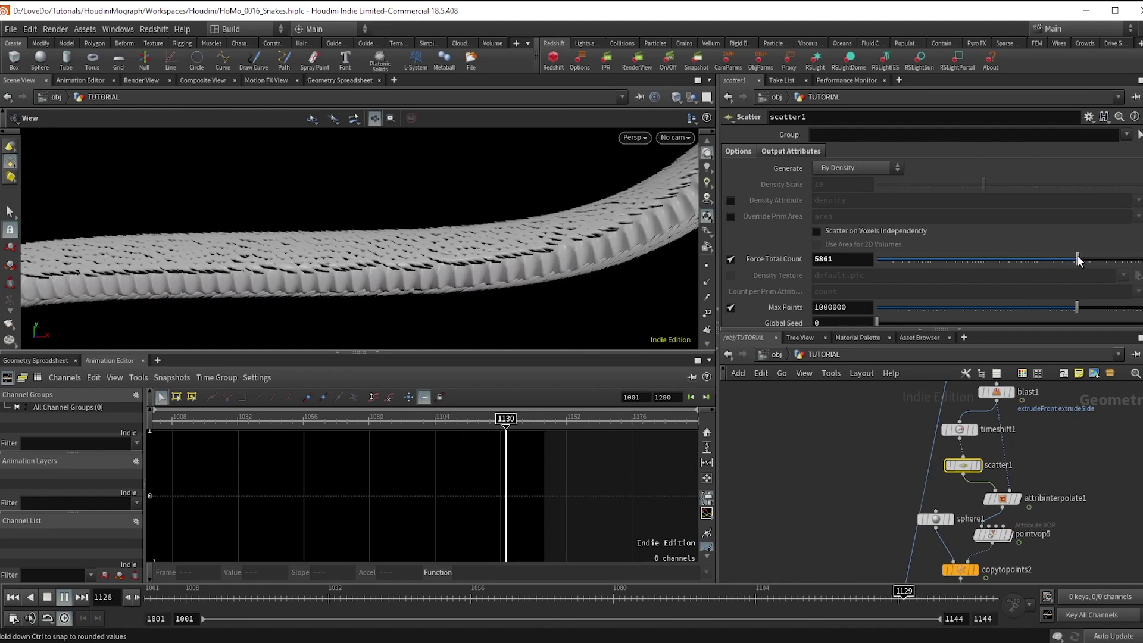